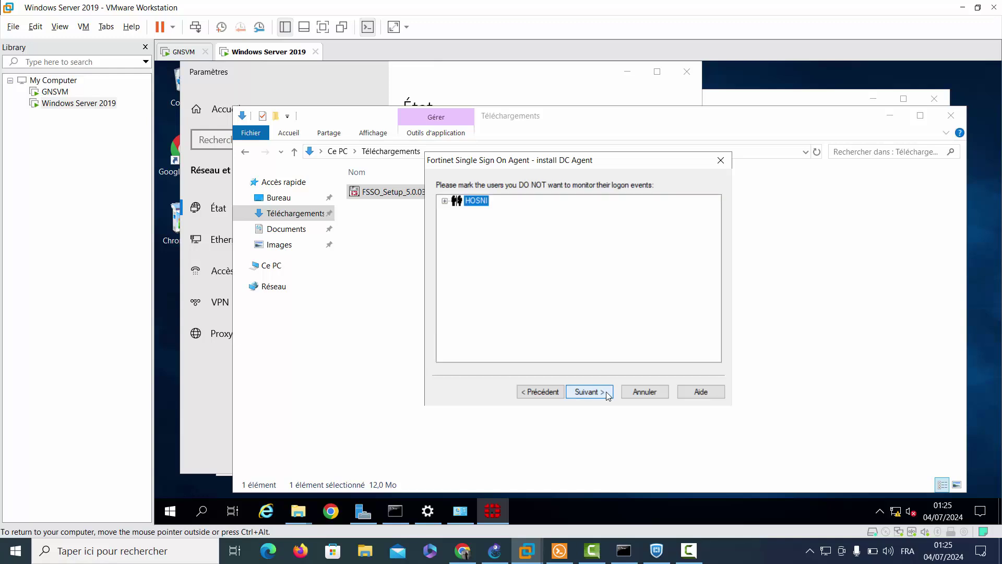
Expand the HOSNI domain, leave user1 monitored, and continue to the polling-mode domain controller page.
click(445, 201)
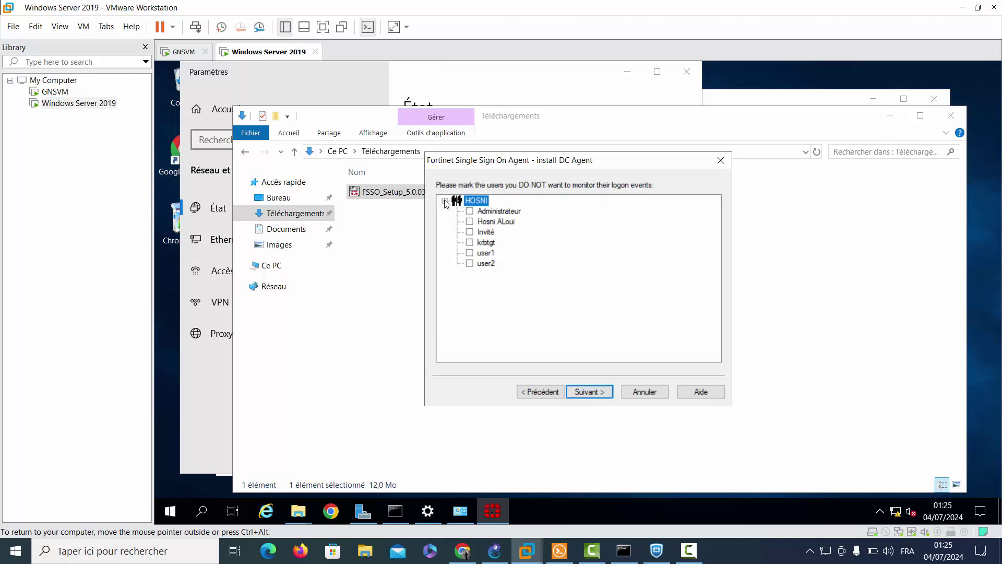
click(470, 254)
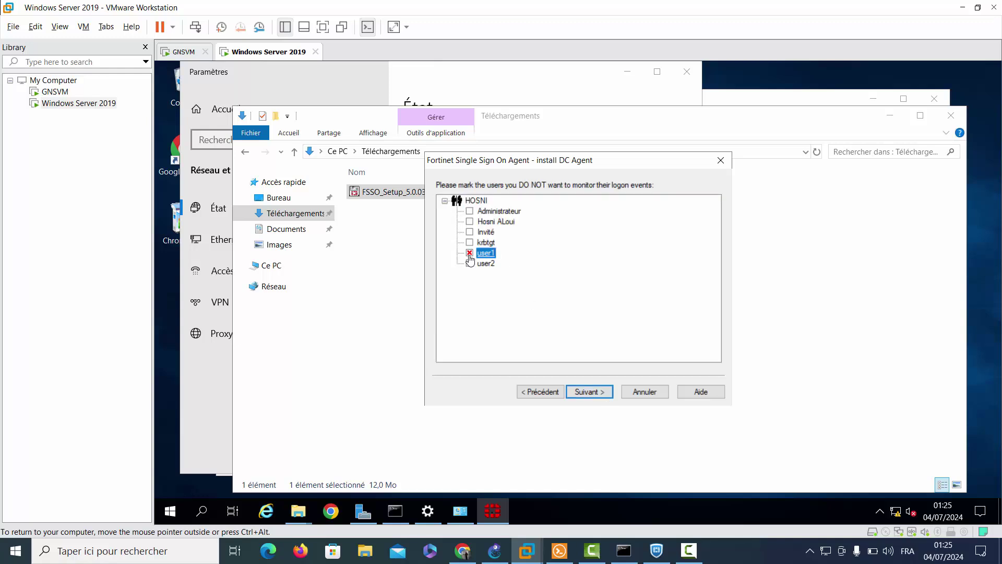
click(469, 264)
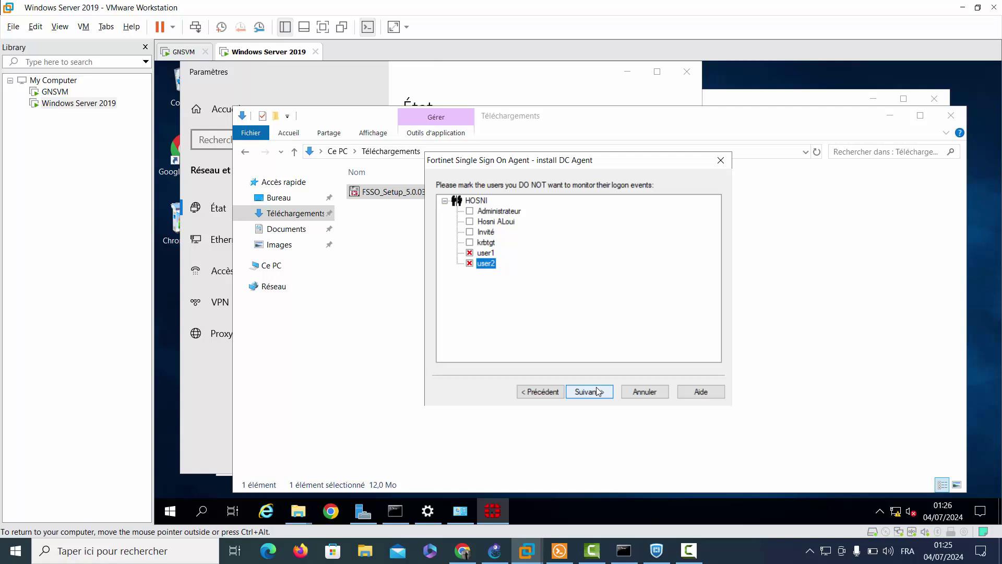
click(469, 253)
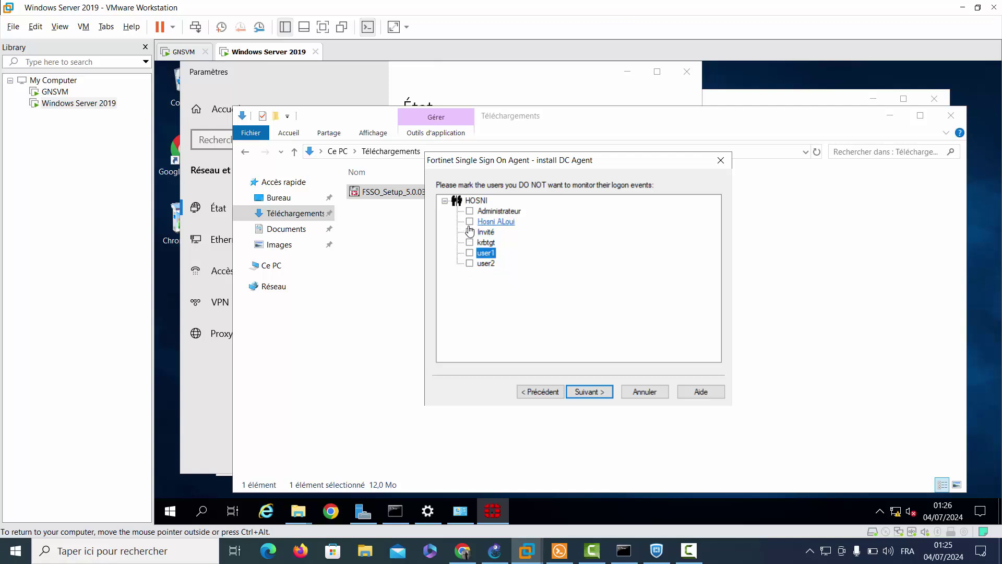
click(603, 393)
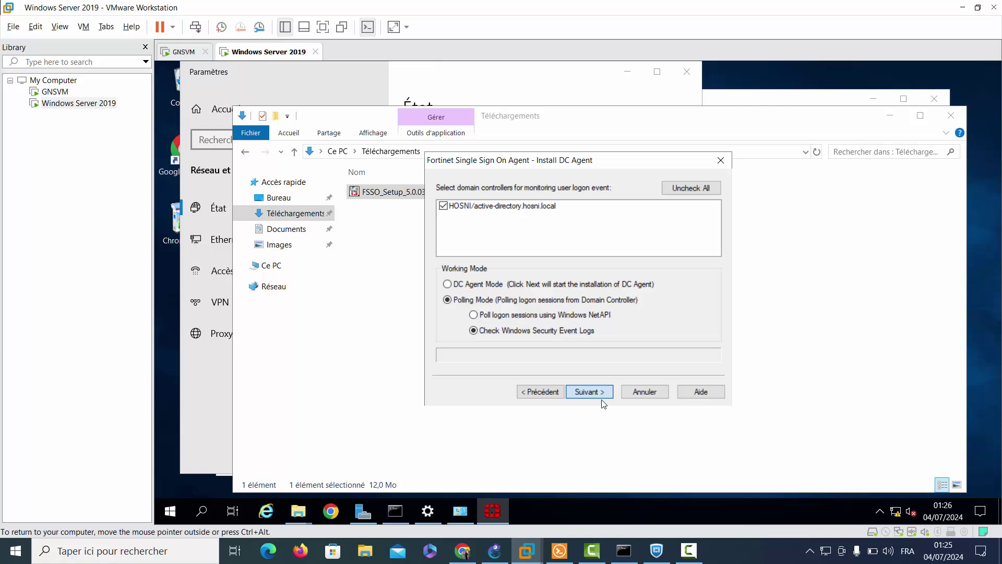
Finish the FSSO installer and close the Téléchargements, Network Center and network status windows.
click(591, 391)
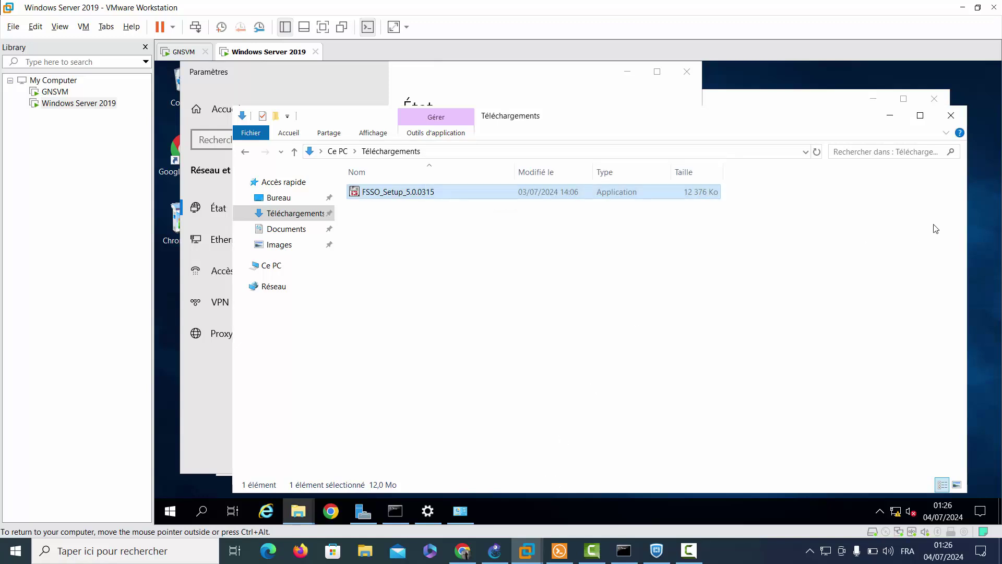
click(951, 115)
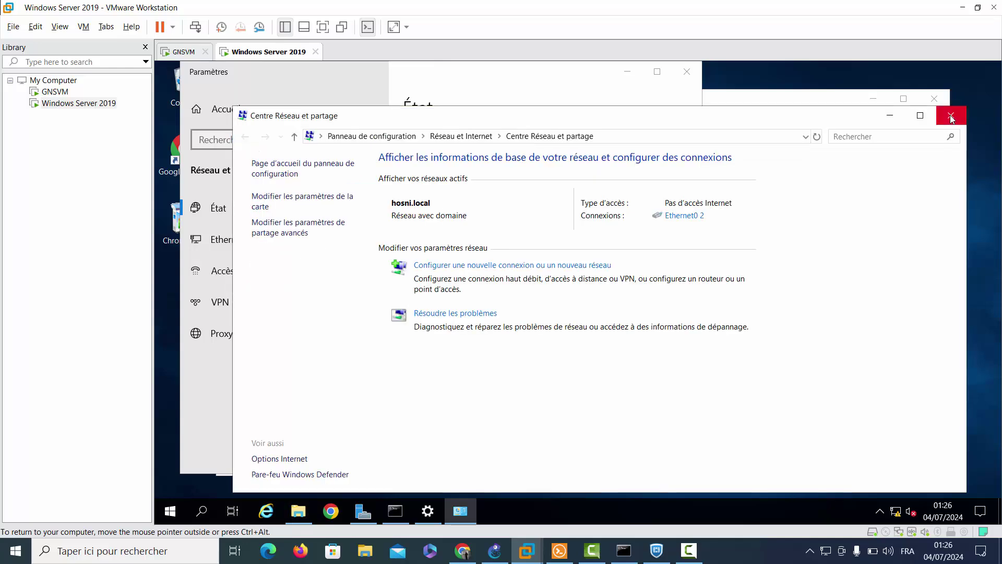
click(951, 116)
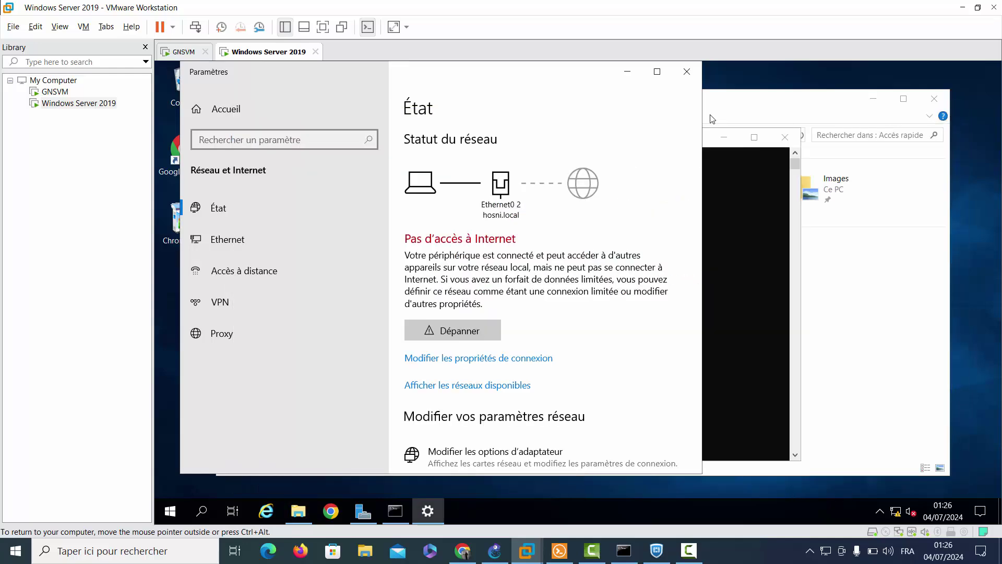
click(694, 75)
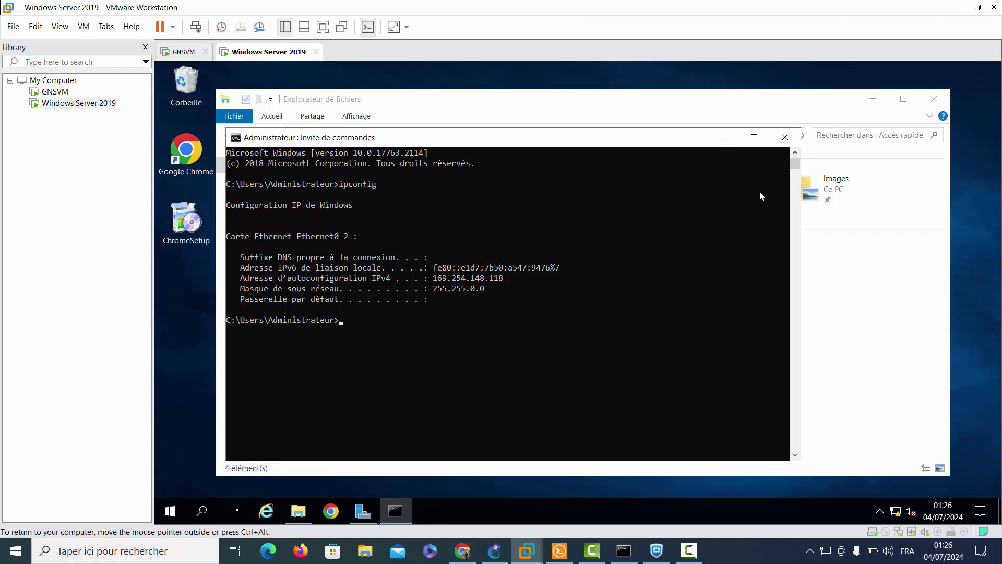
Rerun ipconfig to confirm IPv4 10.10.10.3, then launch Configure Fortinet Single Sign On.
key(Up)
key(Return)
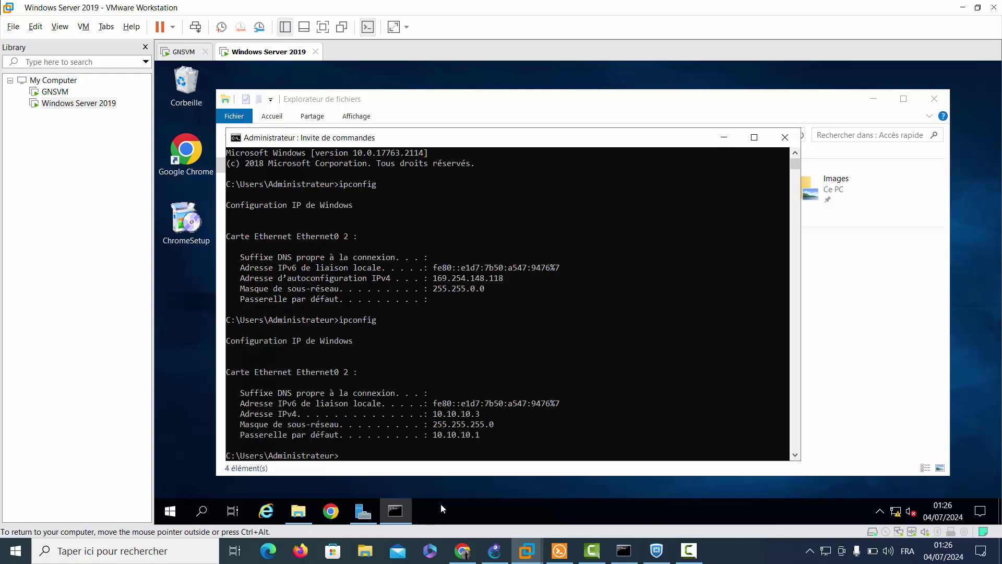
click(399, 523)
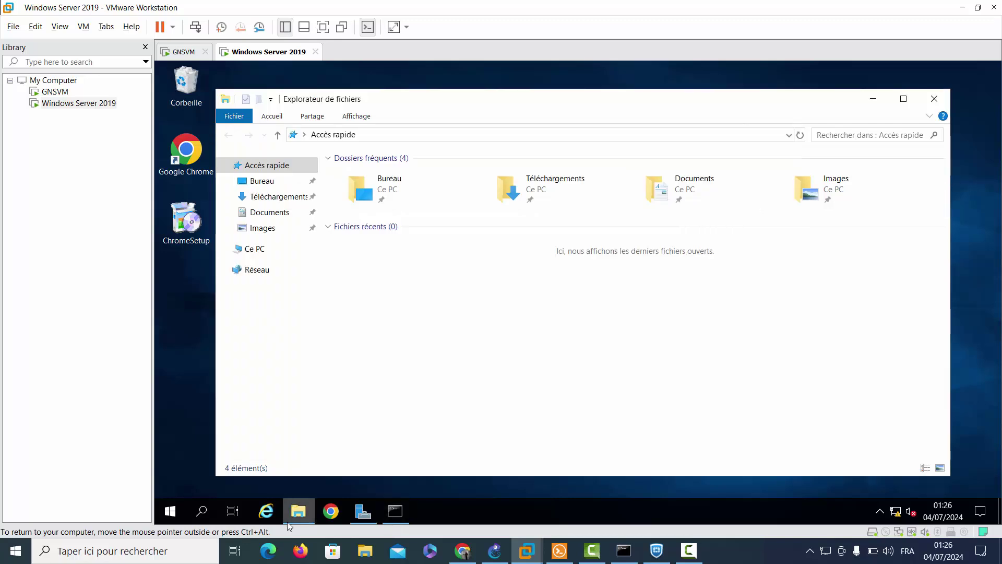
click(174, 516)
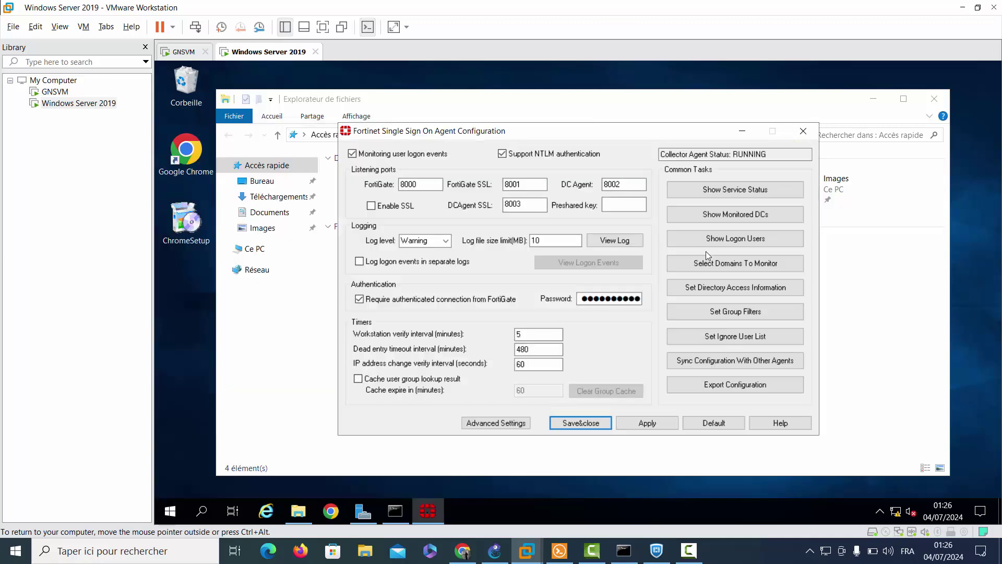
Replace the FortiGate connection password and apply the agent settings.
double_click(612, 302)
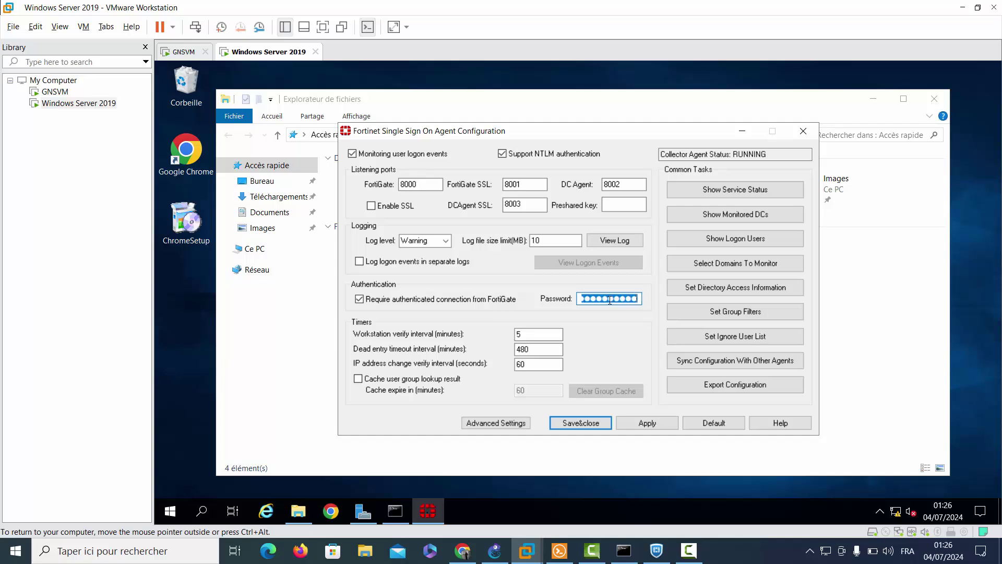
text(for)
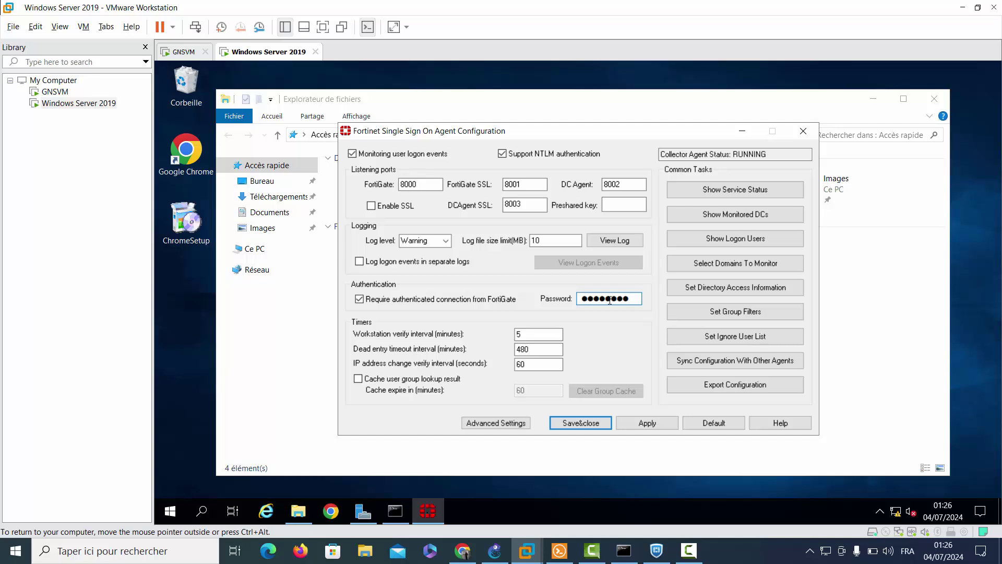
click(643, 425)
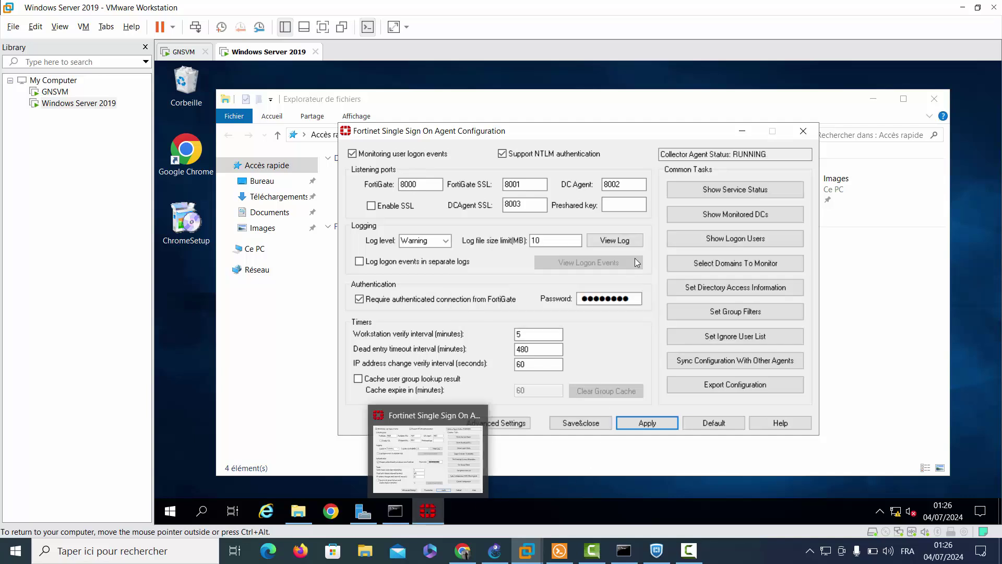
Check the agent service status: version 5.0.0315 running with 0 connected FortiGates.
click(697, 194)
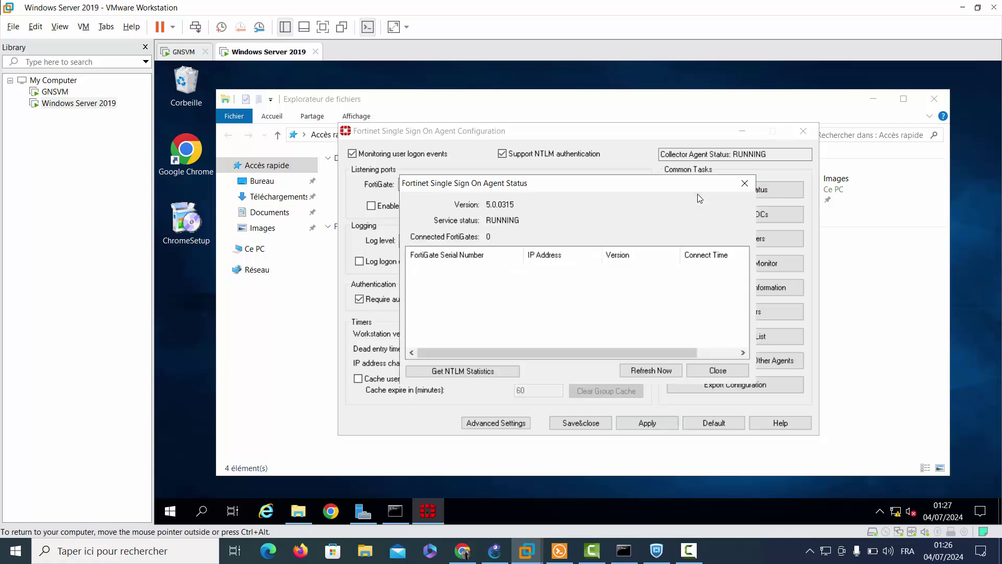
click(745, 183)
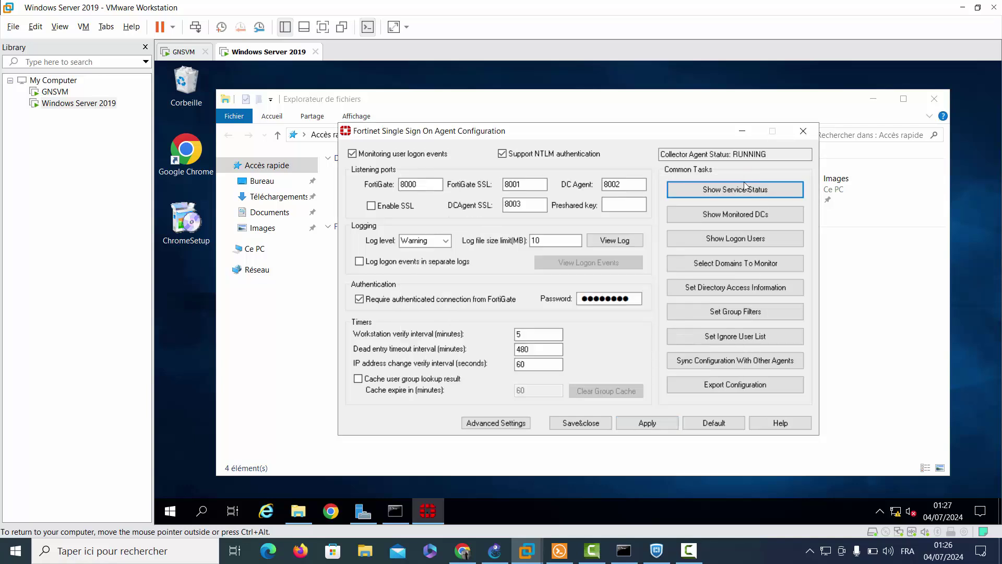
click(742, 194)
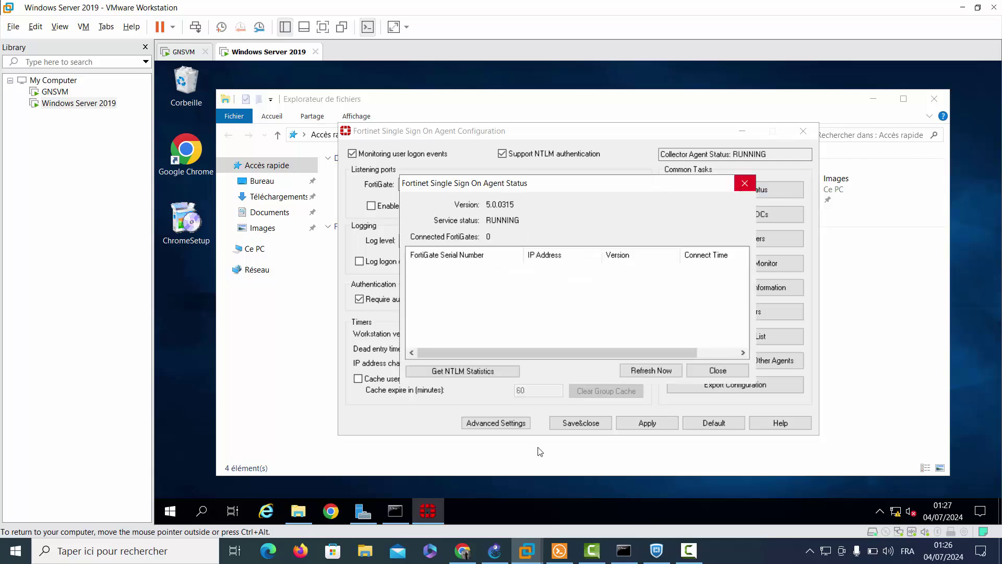
Reload the expired FortiGate login page in Chrome, then bring up the GNS3 FSSO topology.
click(473, 554)
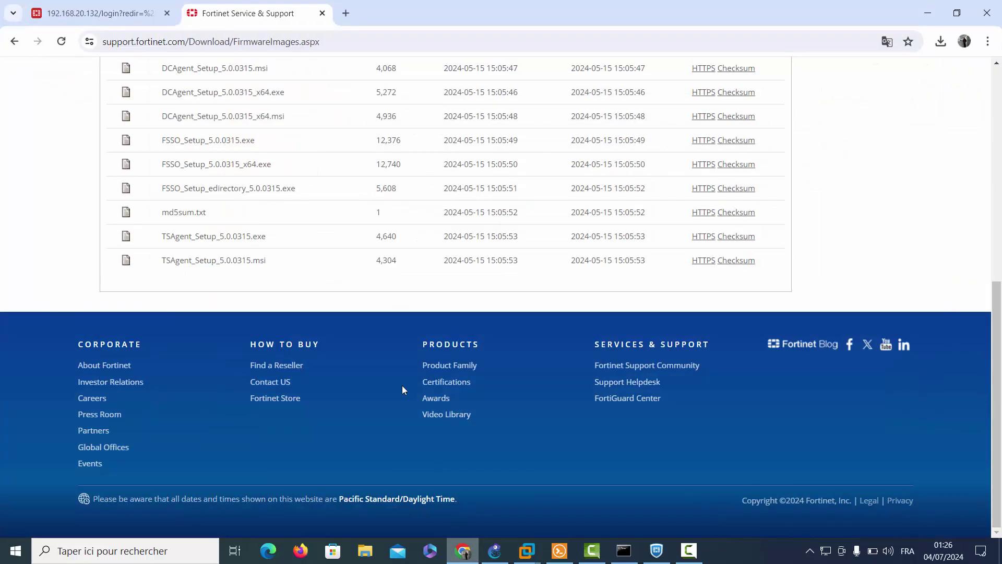
click(105, 11)
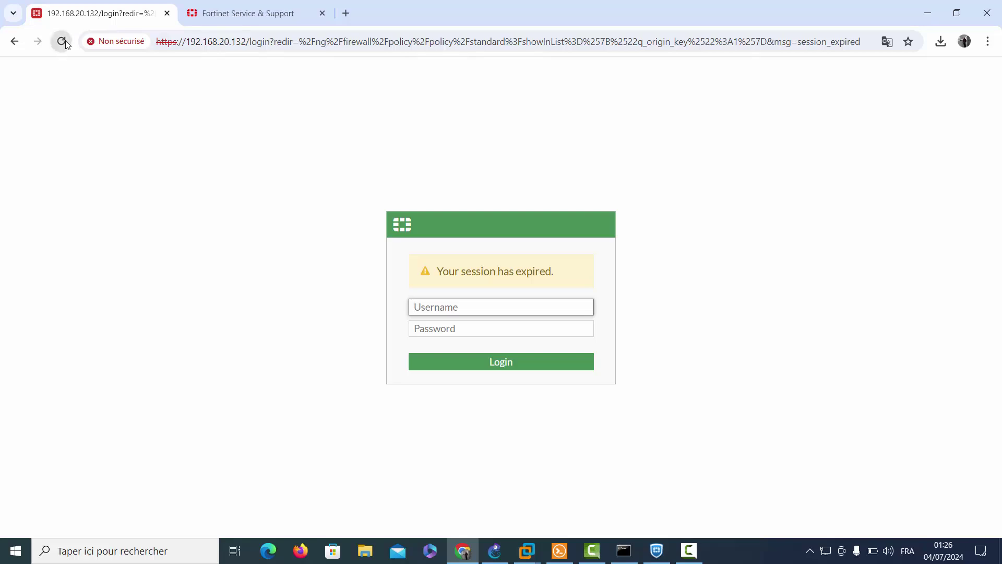
click(62, 41)
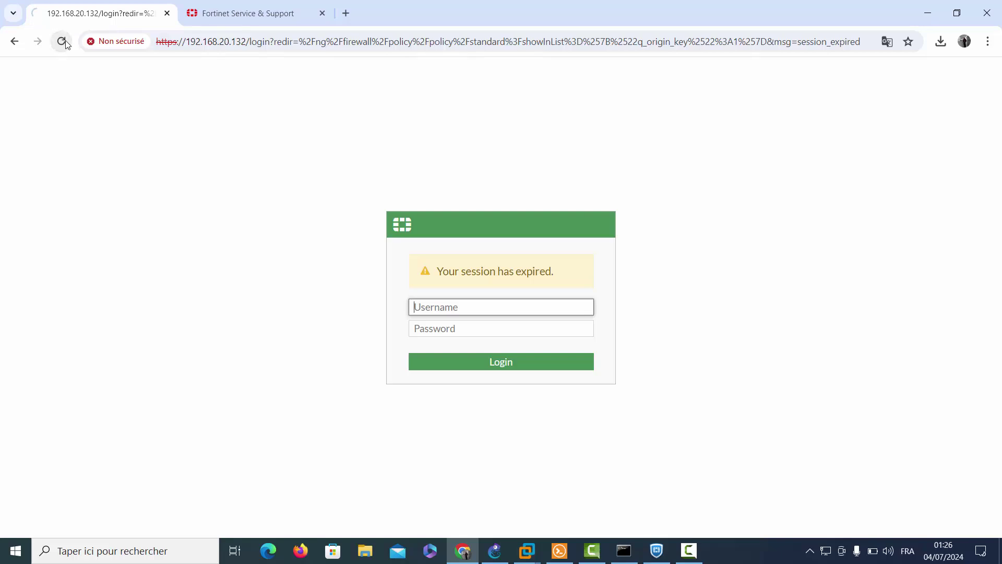
click(332, 45)
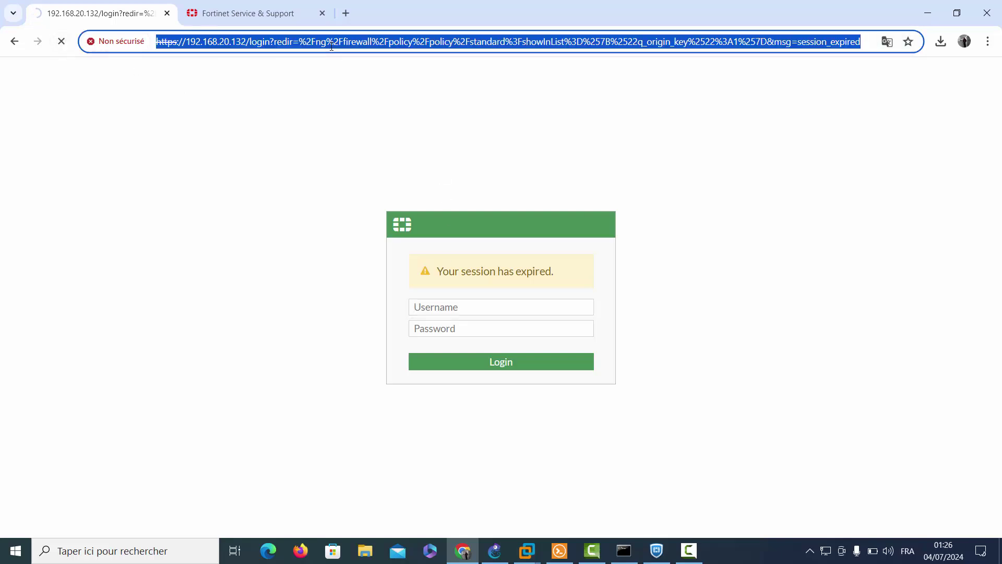
click(502, 552)
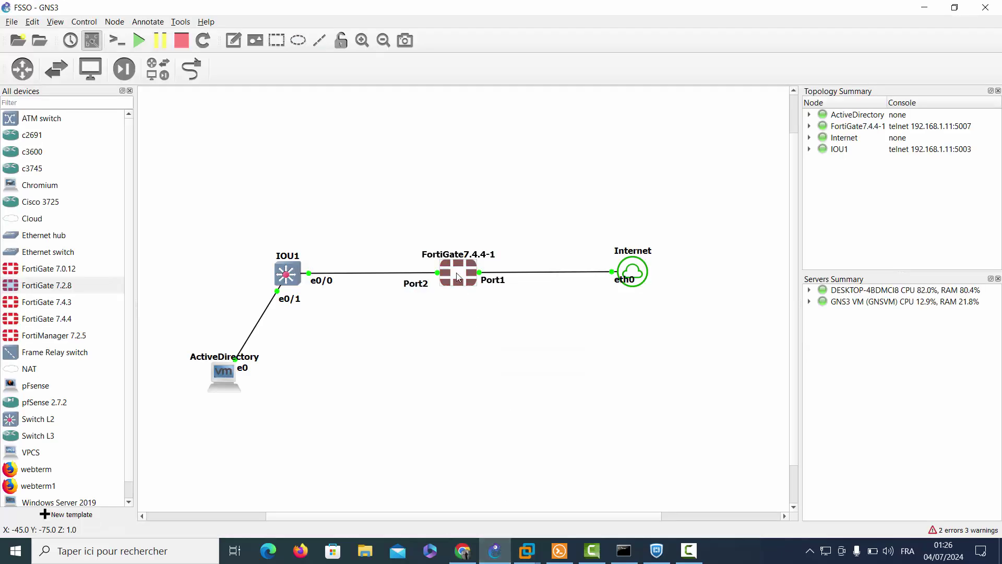
Reconnect a console to the FortiGate7.4.4-1 node and close the old console tabs.
double_click(458, 277)
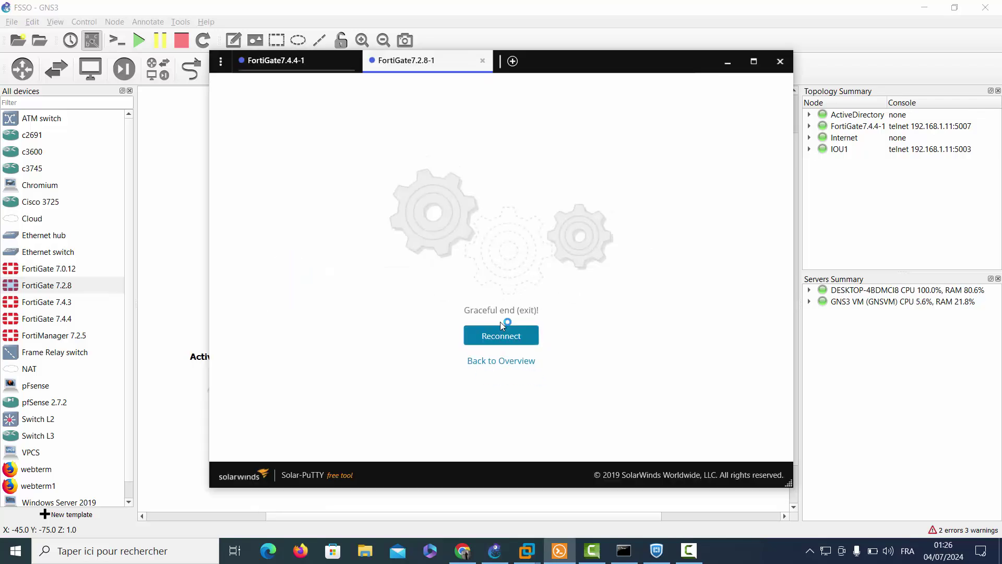
click(498, 334)
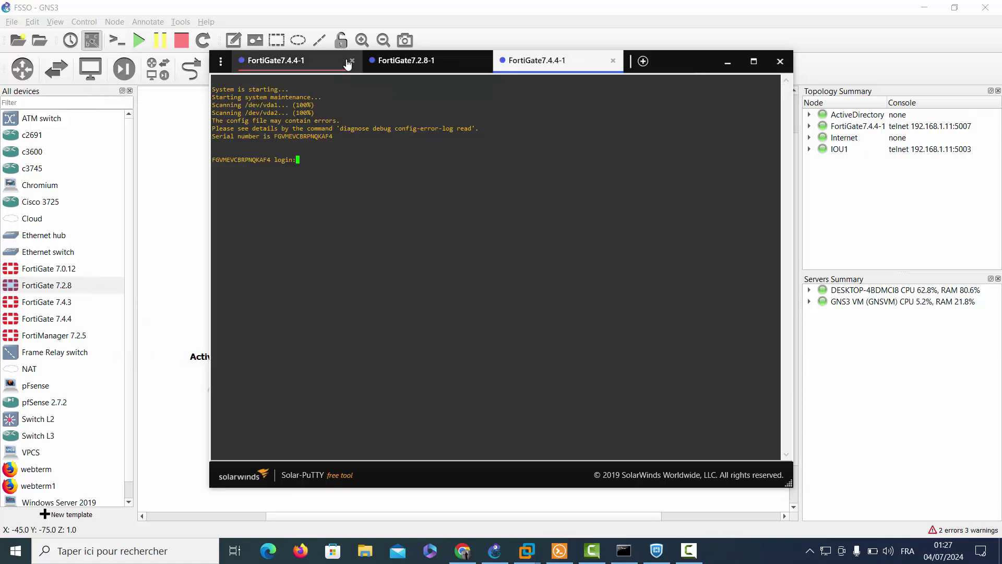
click(352, 62)
click(352, 61)
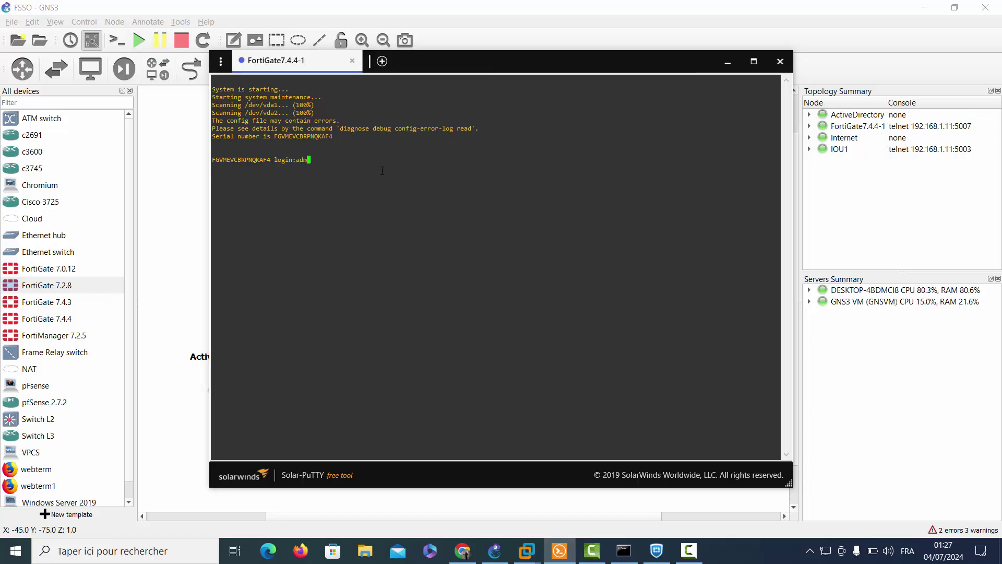
Log in as admin and run 'diagnose ip address list', showing port1 192.168.1.12 and port2 10.10.10.1.
text(in)
key(Return)
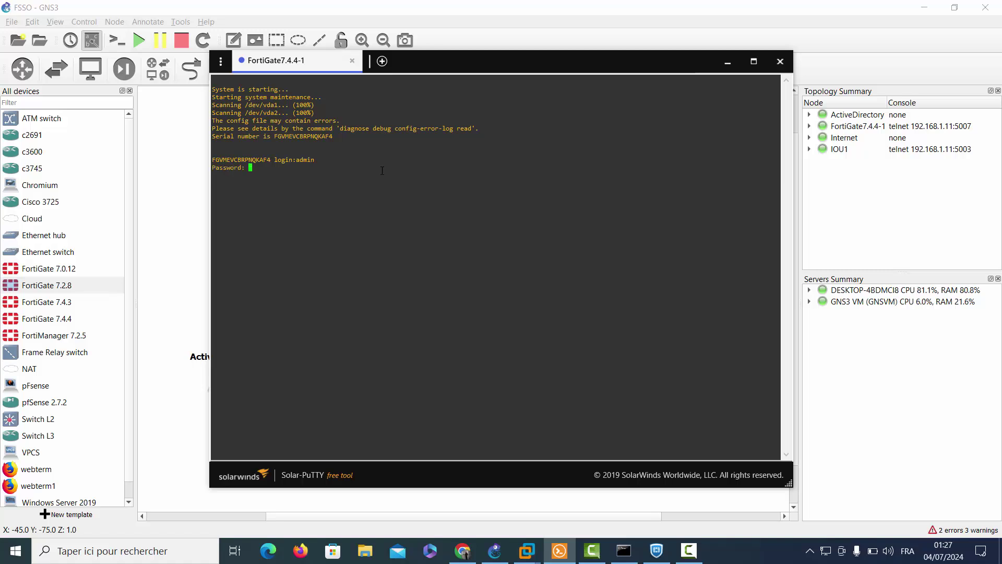
key(Return)
key(Return)
key(Return)
key(Return)
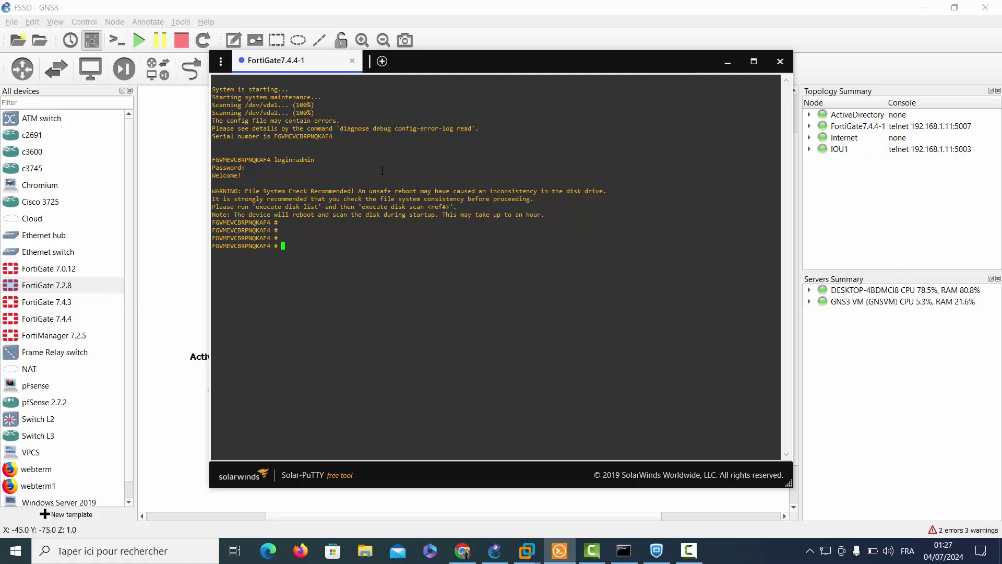
text(diagnose ip address list)
key(Return)
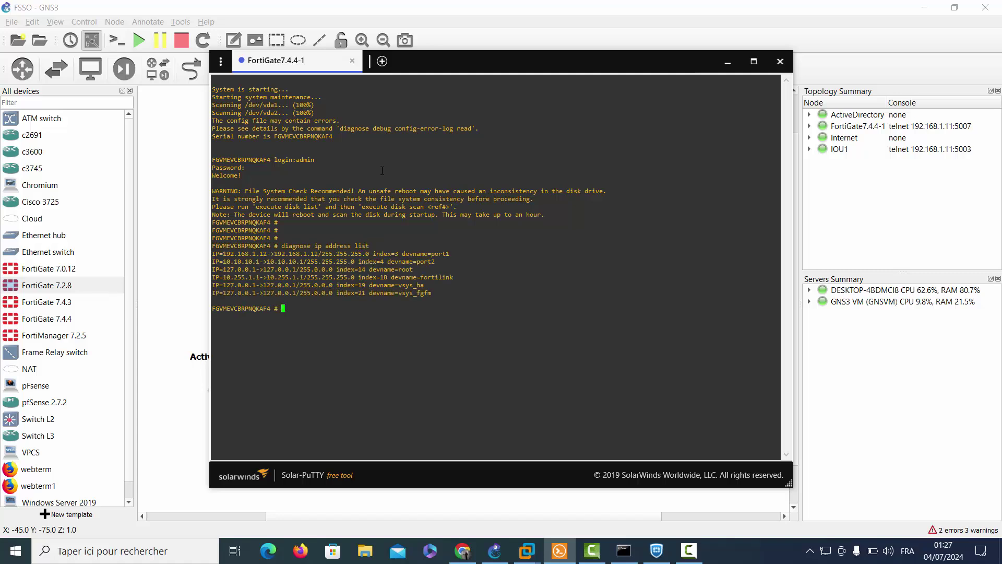
Browse to the FortiGate web UI at 192.168.1.12.
click(462, 551)
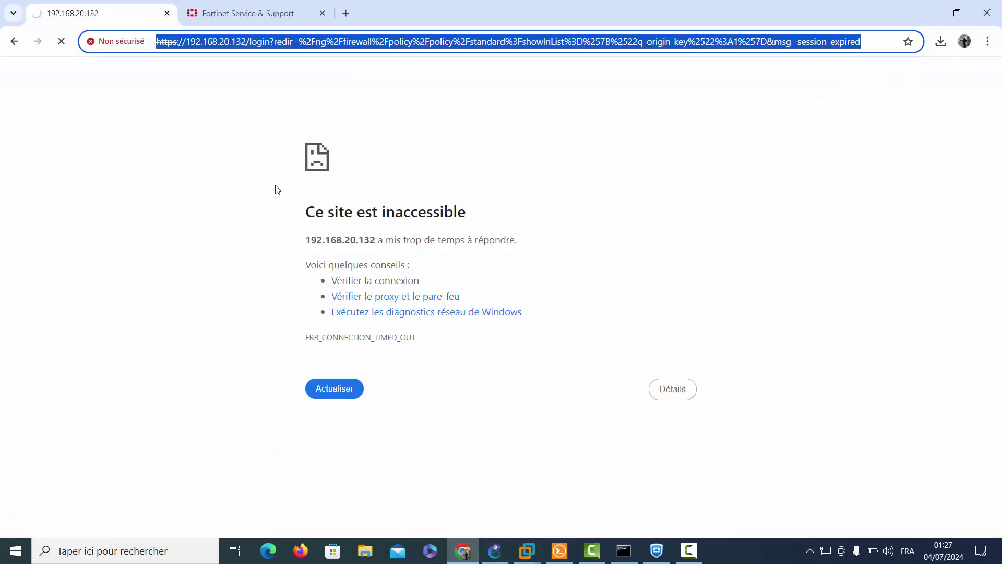
text(192.168.)
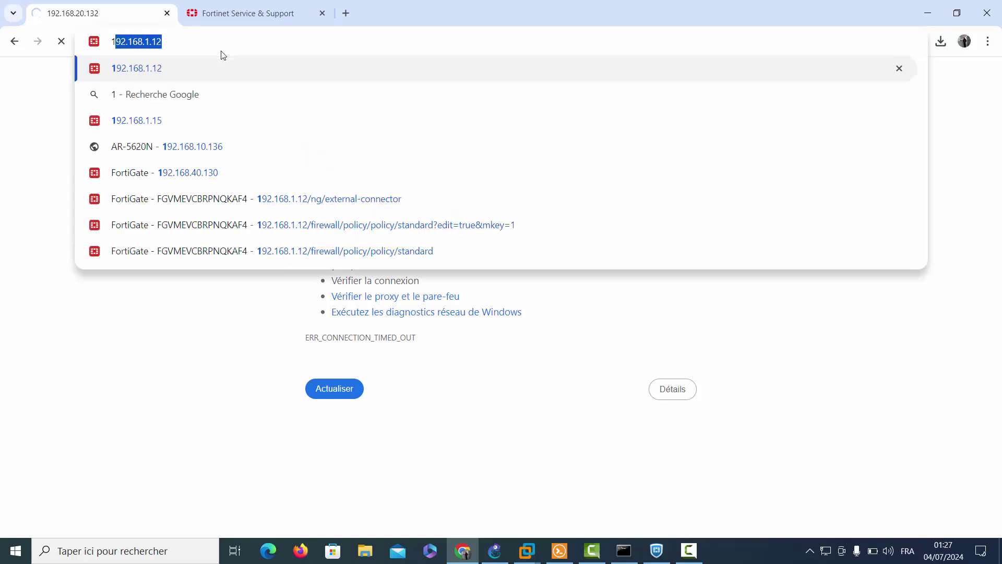
text(1)
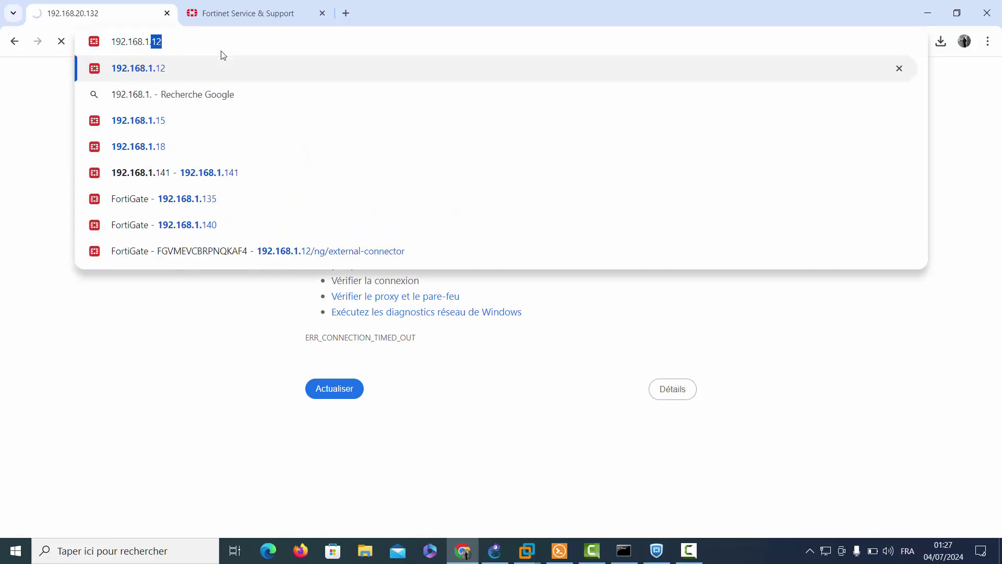
key(Return)
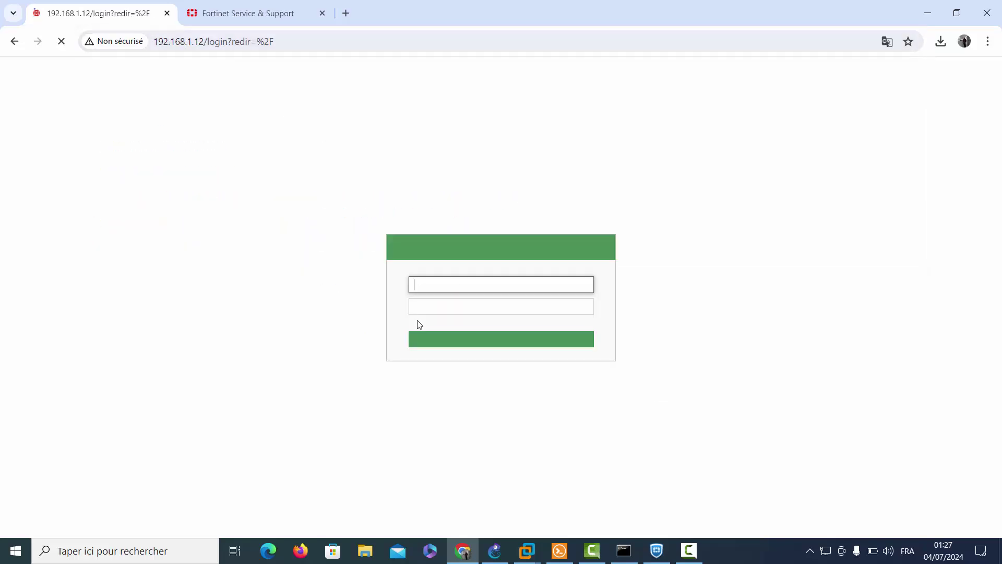
Log in as admin, postpone the file system check, and begin the setup.
text(ad)
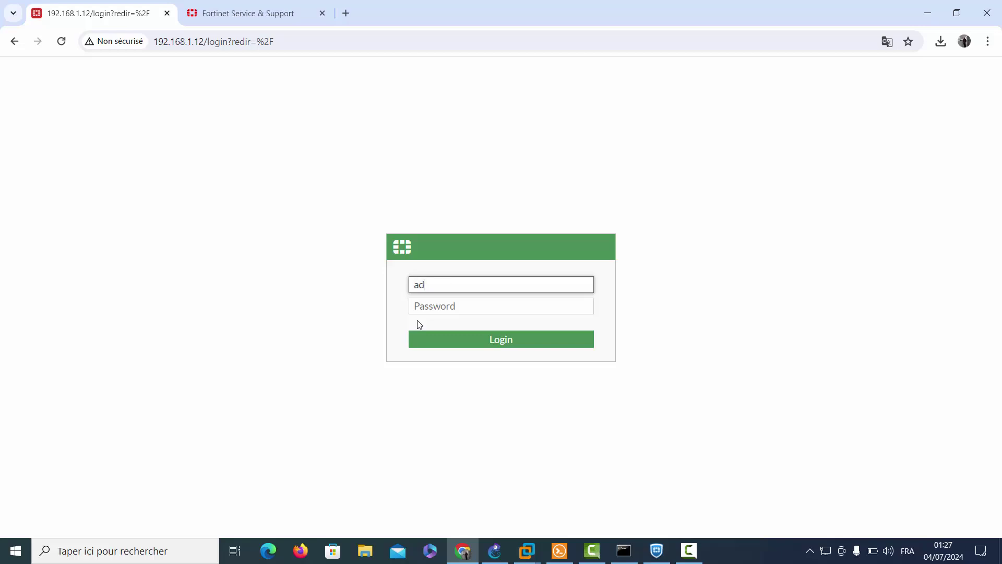
text(min)
key(Tab)
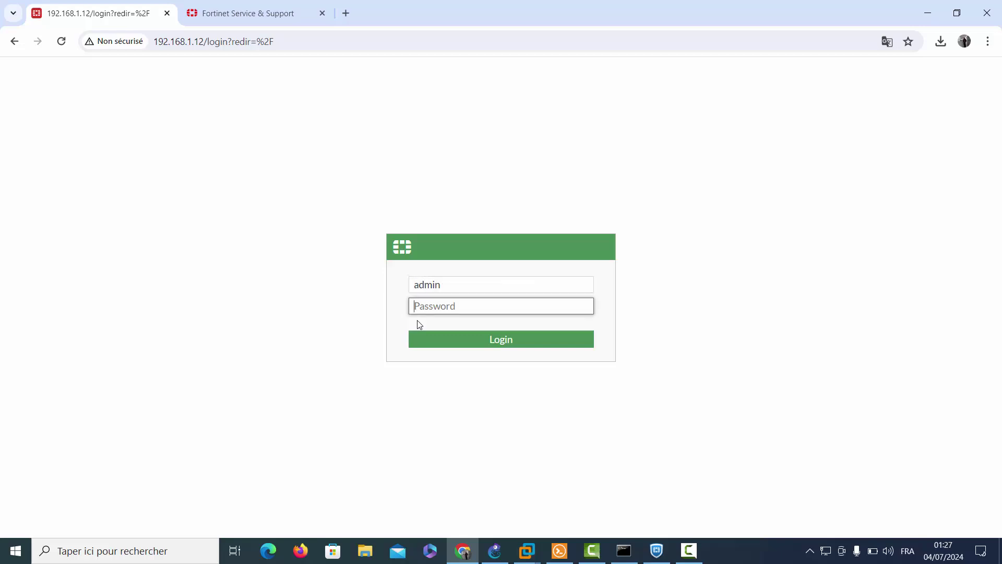
text(•••••••••)
key(Return)
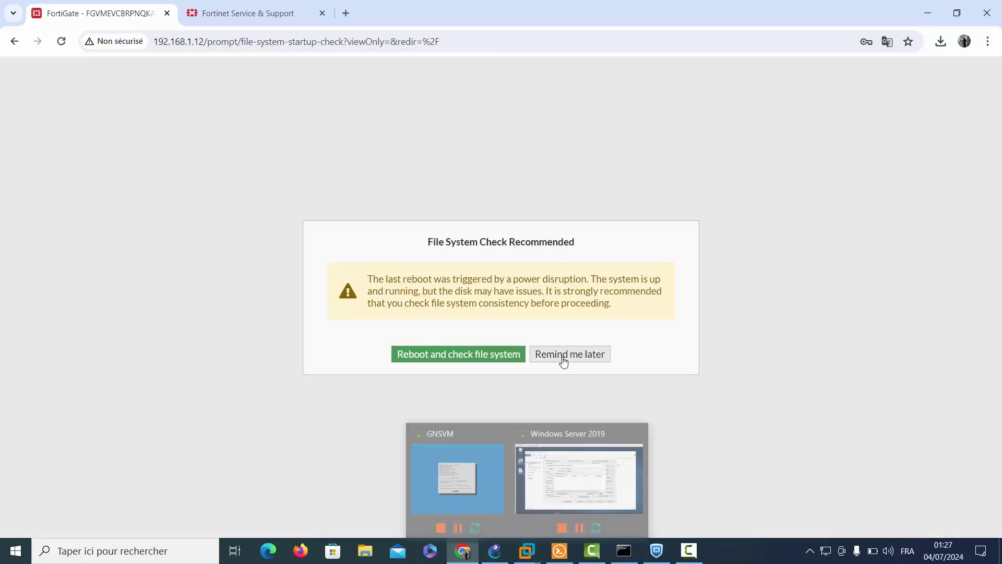
click(562, 358)
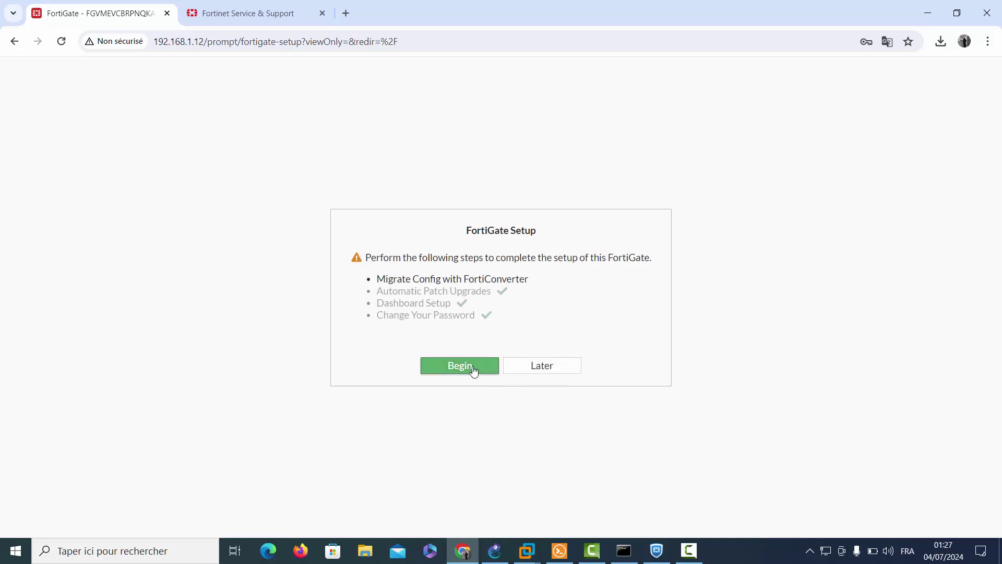
click(473, 369)
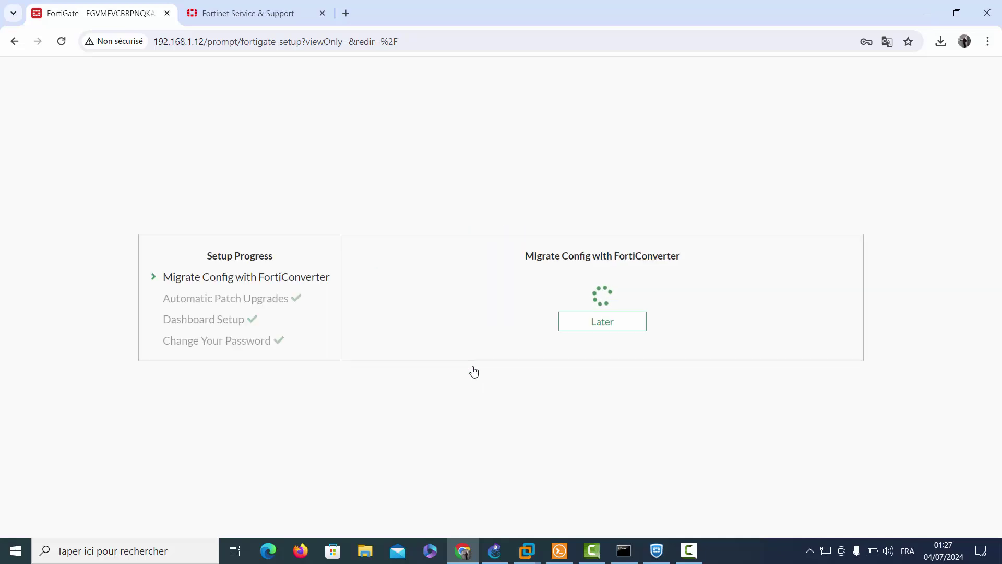
Refresh the agent's connected-FortiGate list in the VM and close the status window.
mouse_move(528, 551)
click(553, 503)
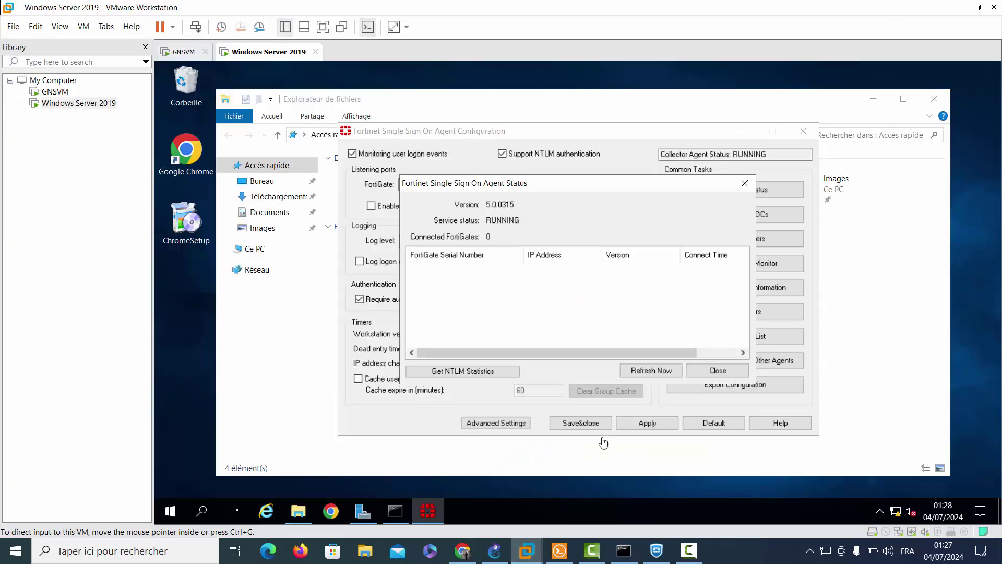
click(668, 371)
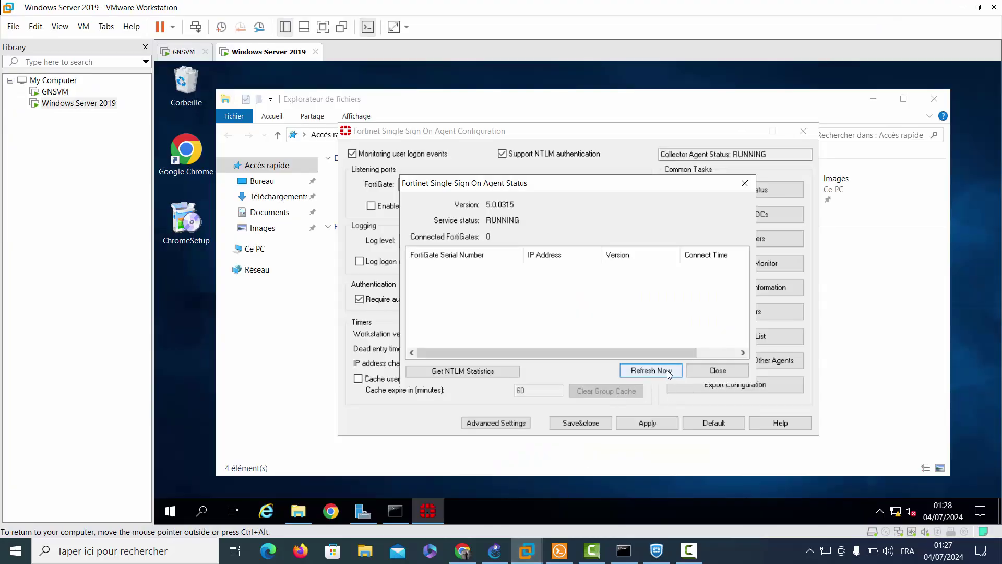
click(700, 372)
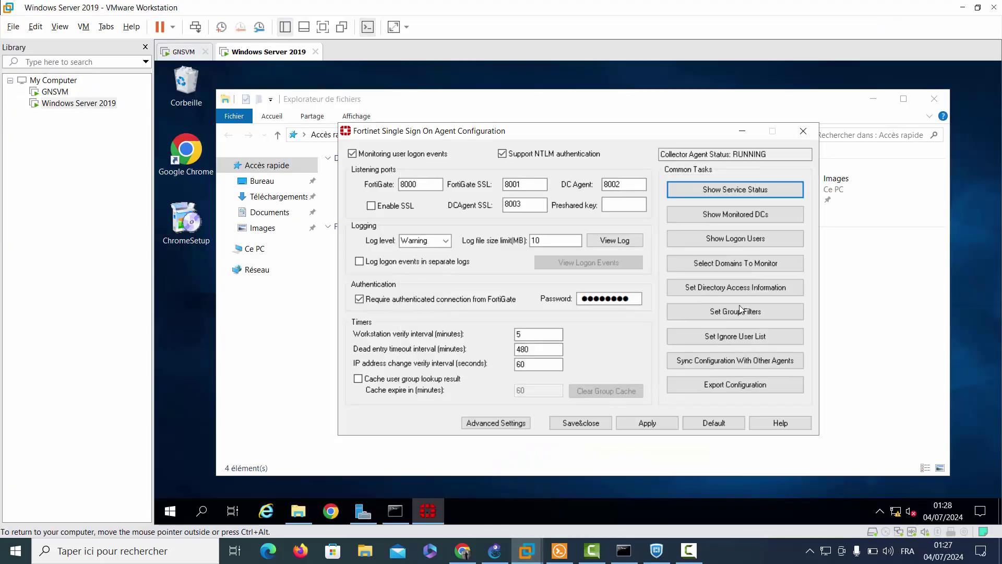
Review the monitored DCs and logged-on users, then skip FortiConverter to reach the FortiGate dashboard.
click(725, 215)
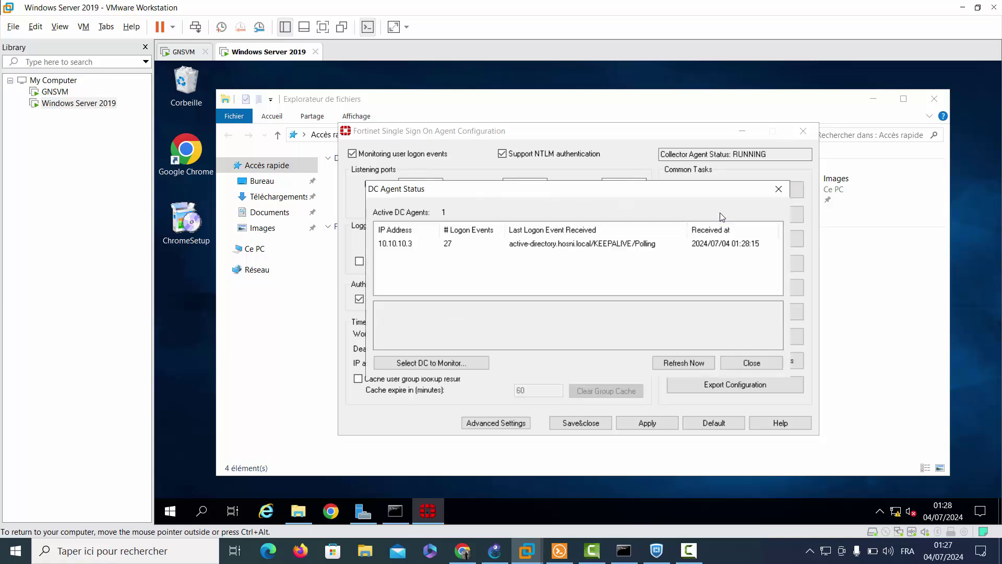
click(779, 189)
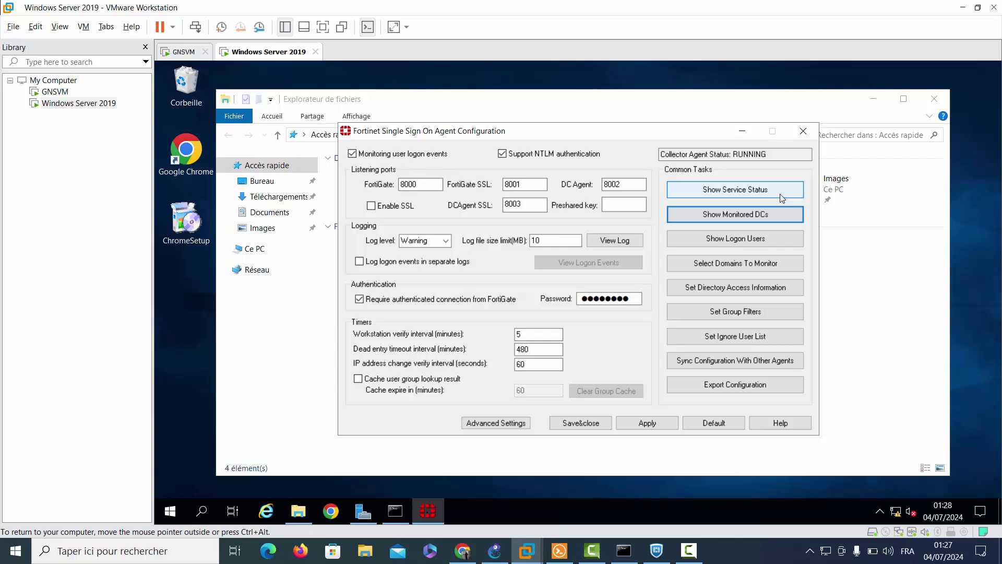
click(776, 240)
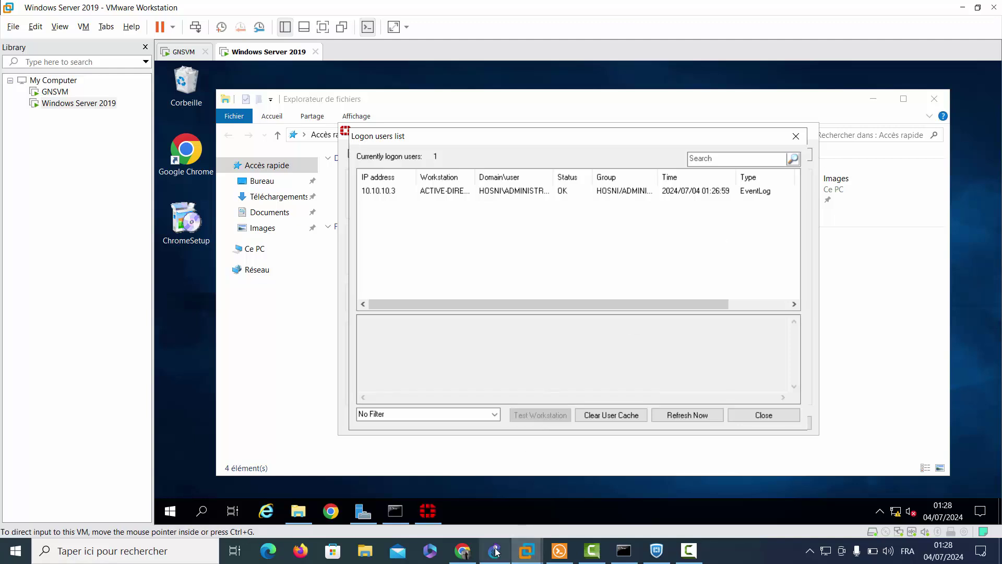
click(462, 551)
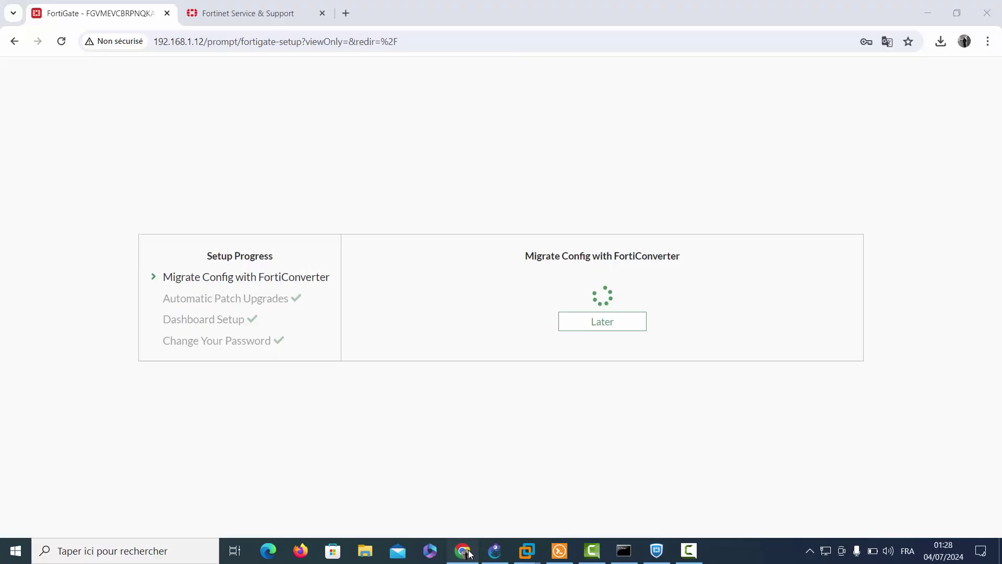
click(575, 325)
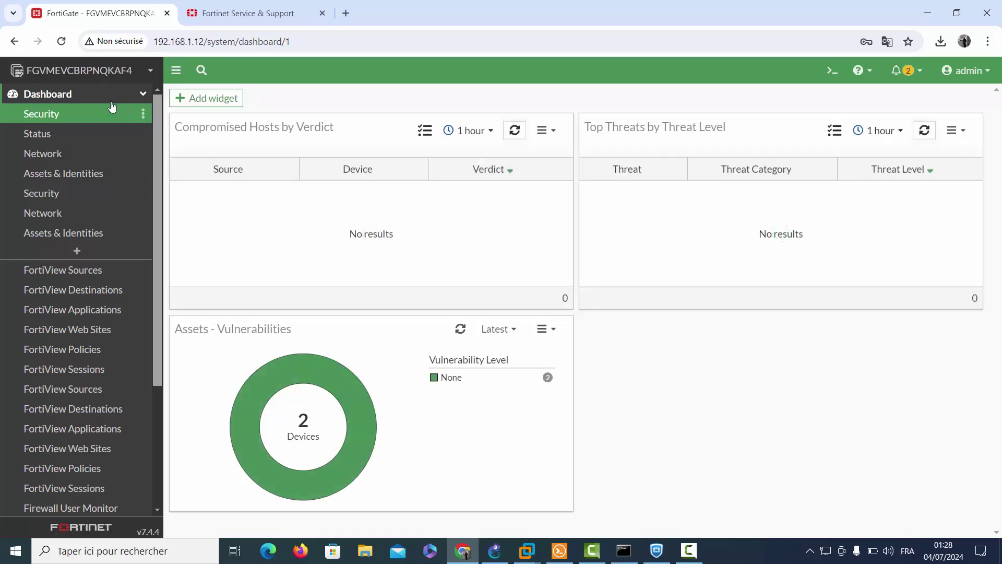
Open the FSSO connector from Security Fabric > External Connectors.
click(101, 96)
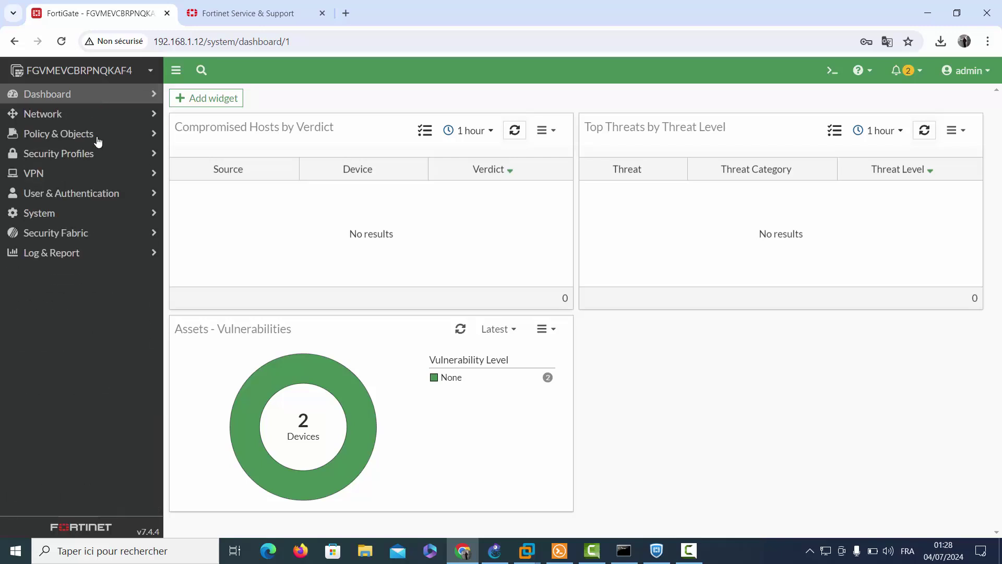
click(73, 242)
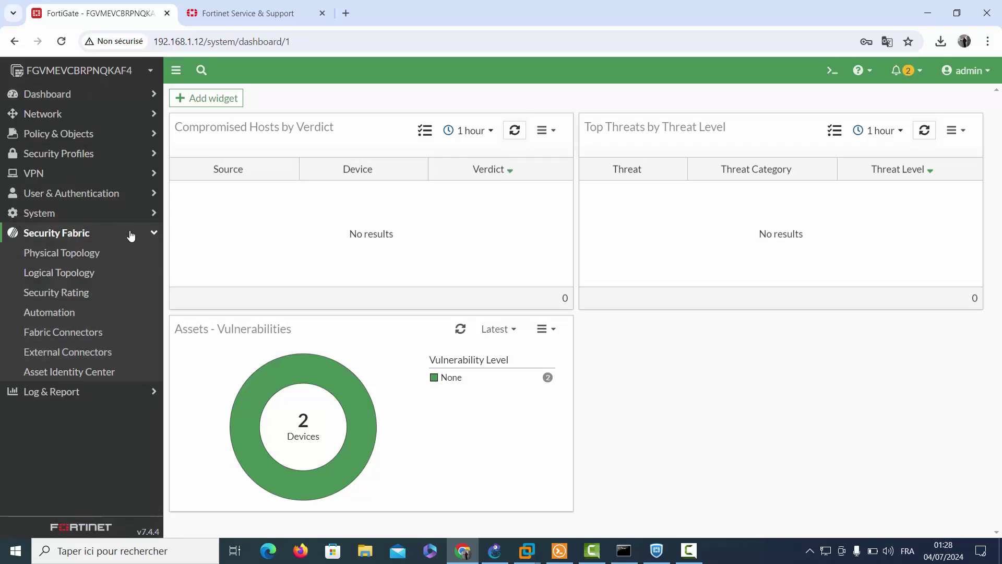
click(110, 358)
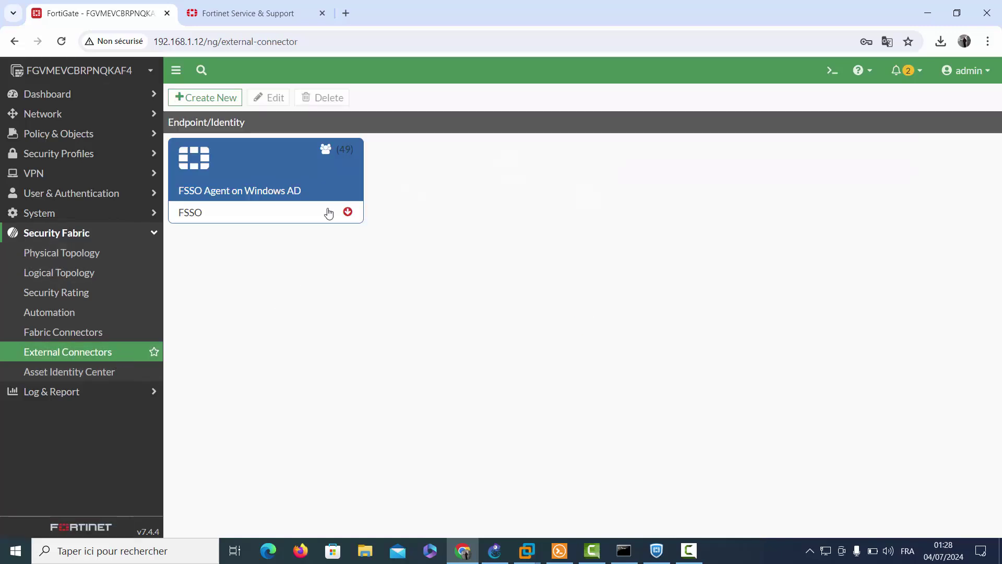
double_click(316, 204)
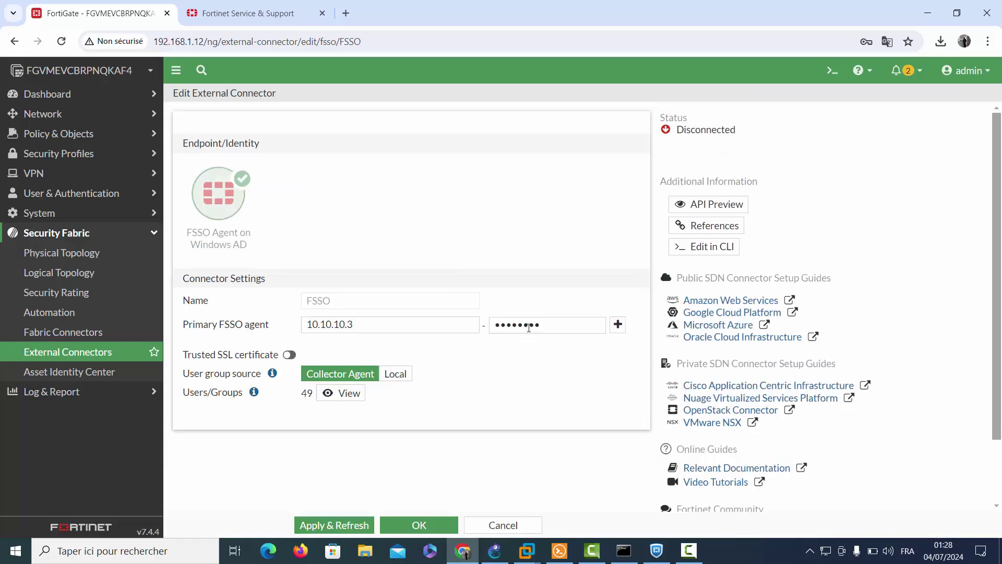
Re-enter the password for primary agent 10.10.10.3 and save the connector.
double_click(533, 324)
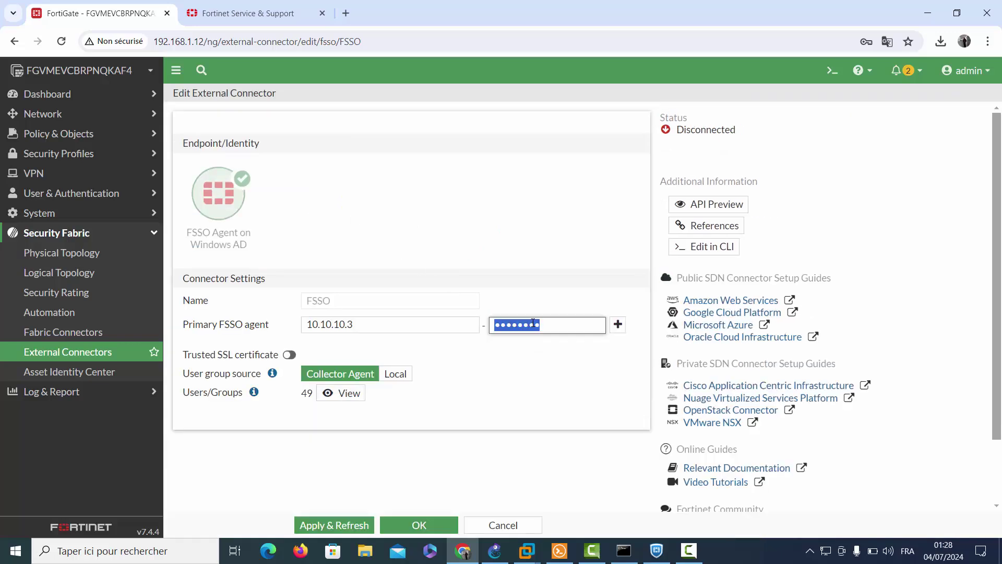
text(f)
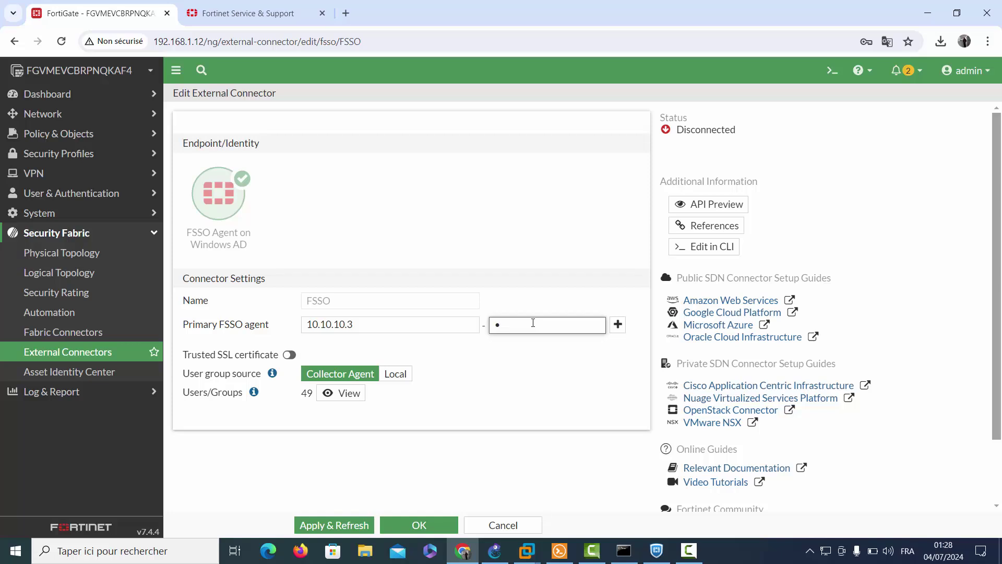
key(BackSpace)
text(*****)
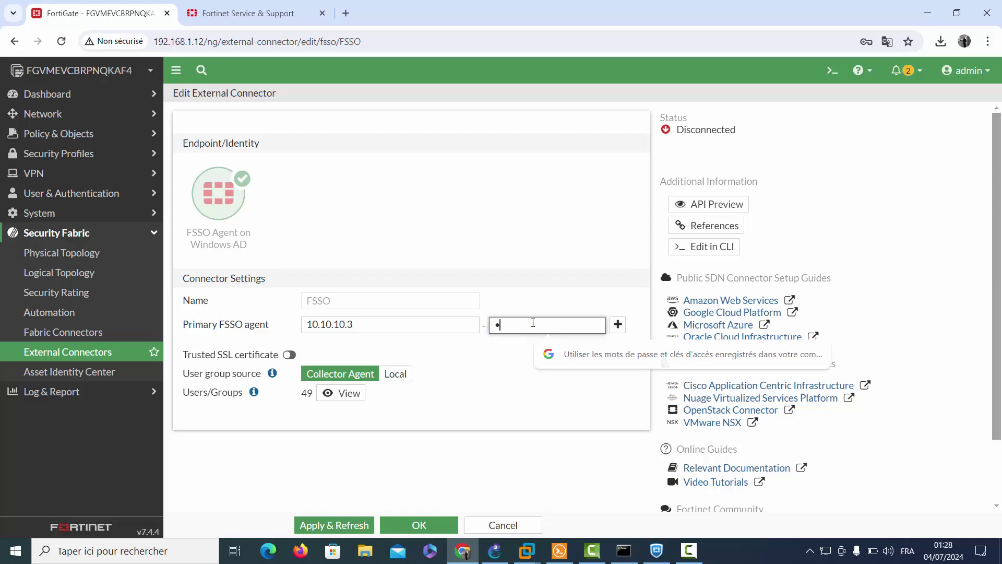
text(**)
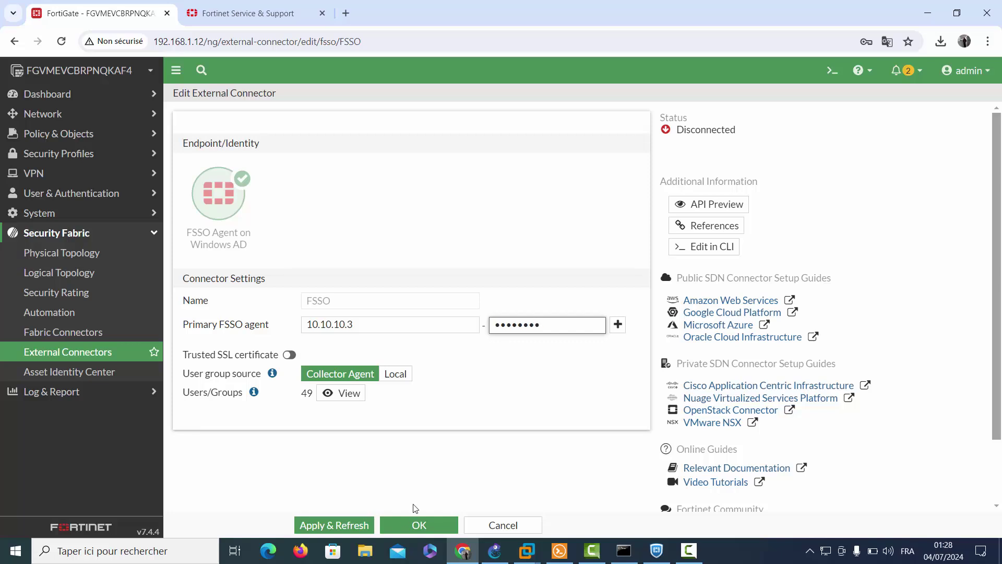
click(395, 525)
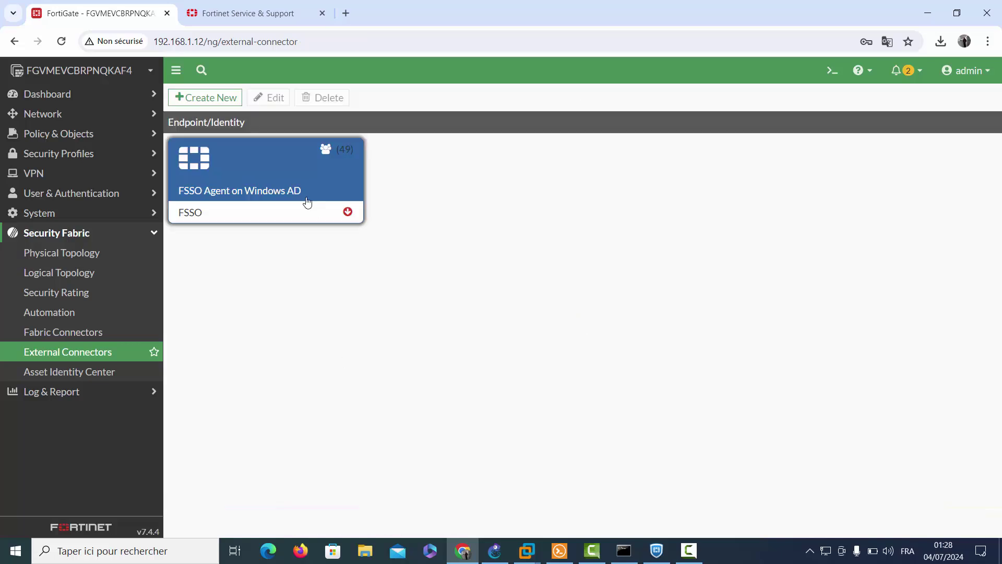
click(291, 179)
Apply & Refresh the FSSO connector, save it, dismiss Chrome's password warning, and reopen it.
double_click(290, 179)
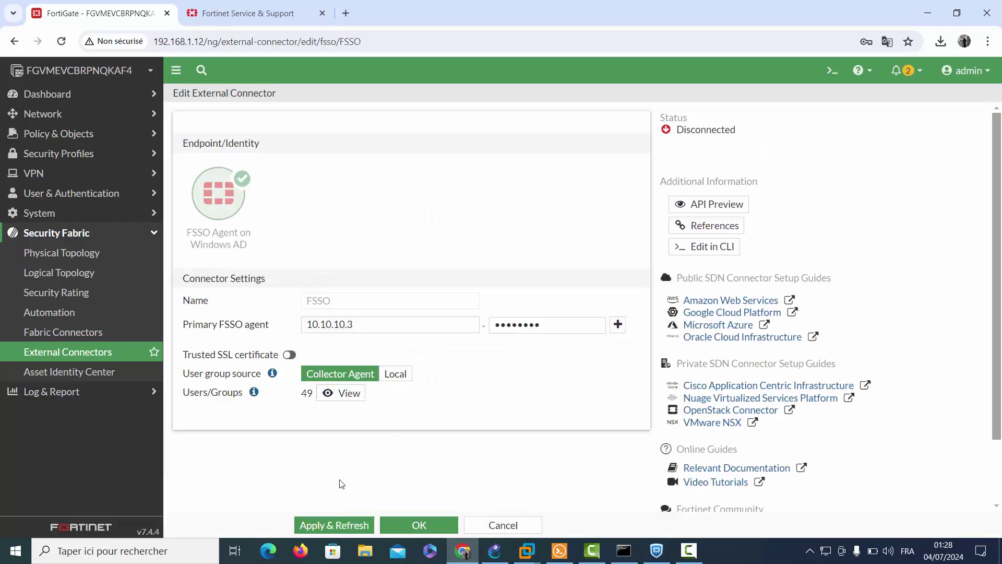
click(342, 525)
click(420, 530)
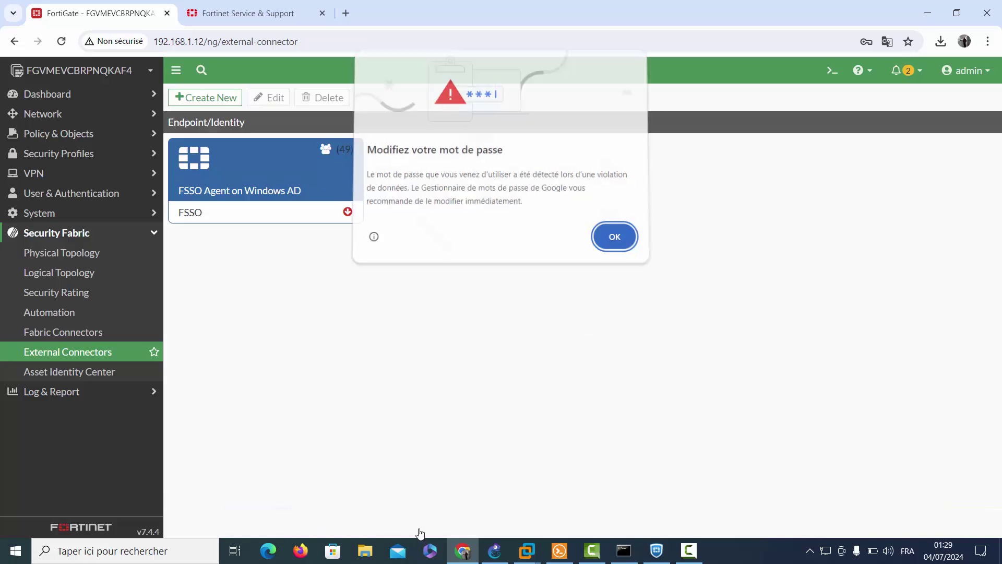
click(604, 235)
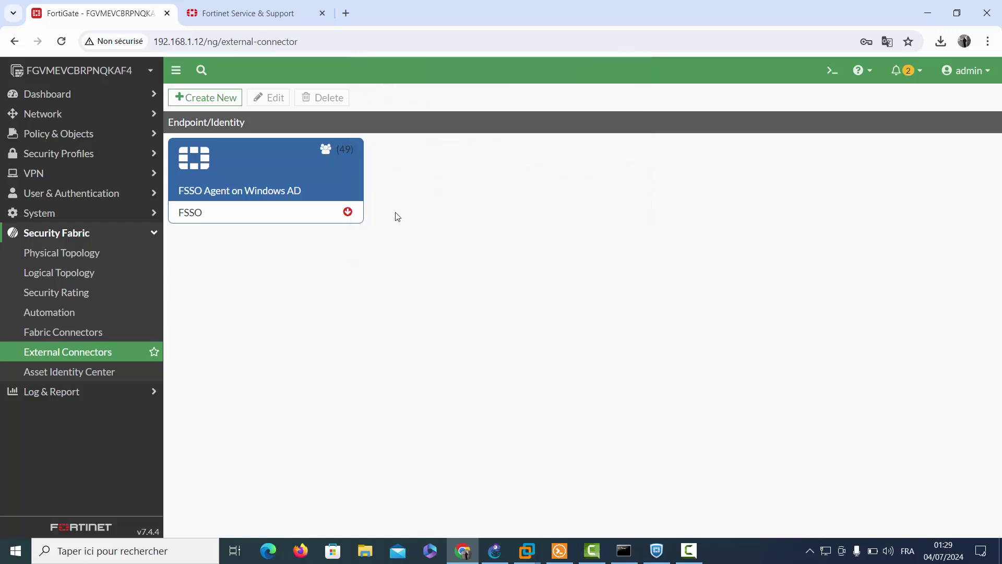
double_click(309, 182)
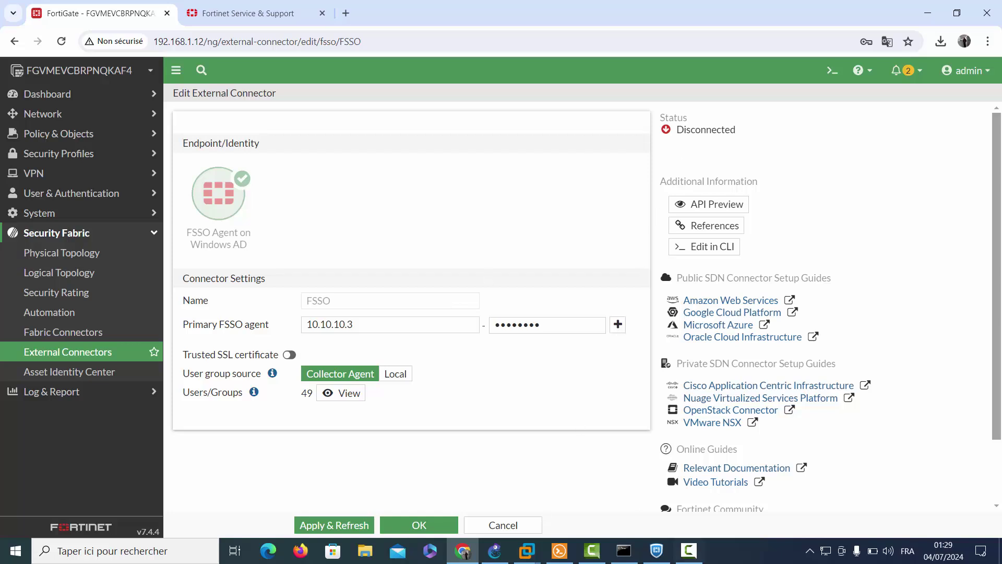
Close the logged-on users list in the VM and open Panneau de configuration from Start.
mouse_move(526, 551)
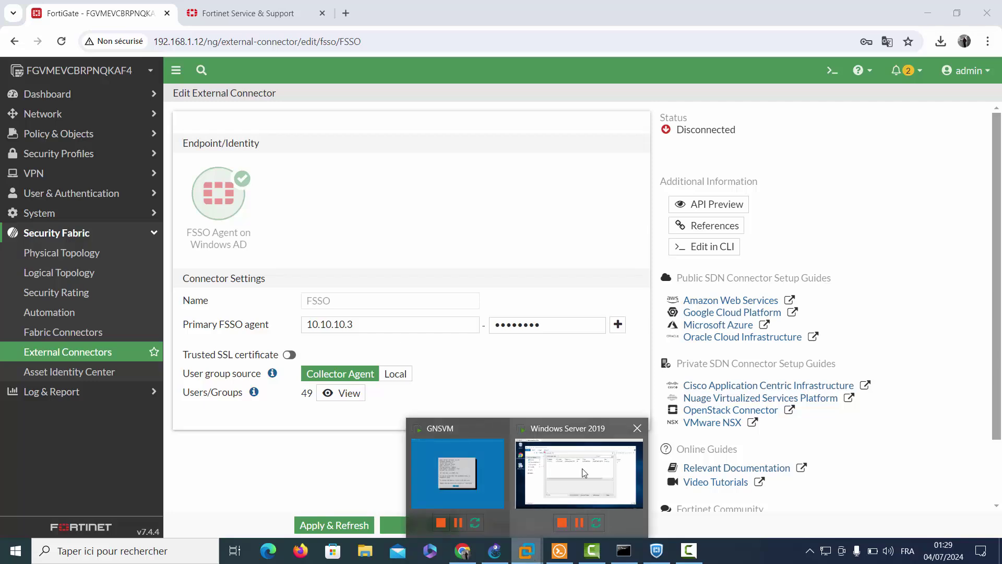
click(584, 472)
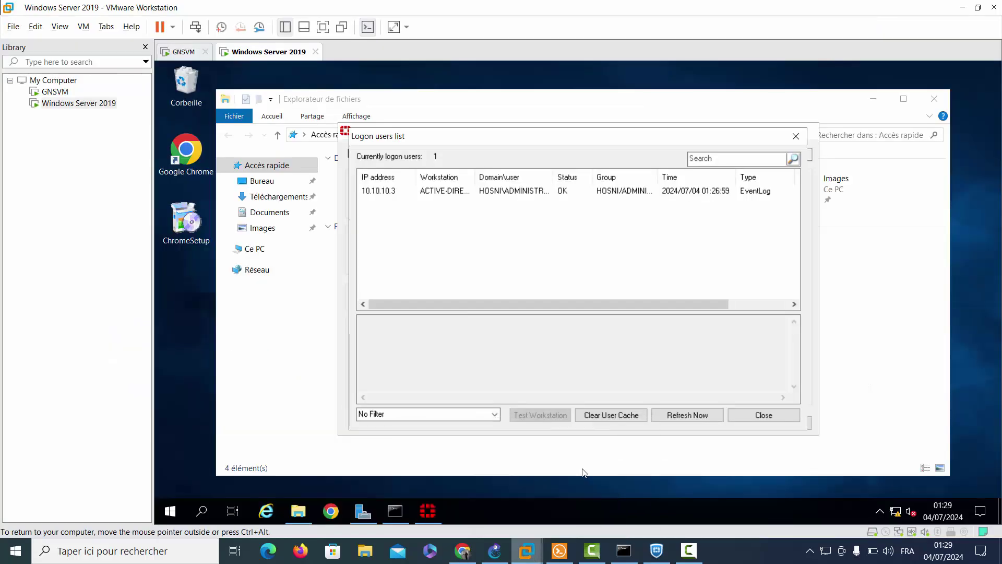
click(750, 418)
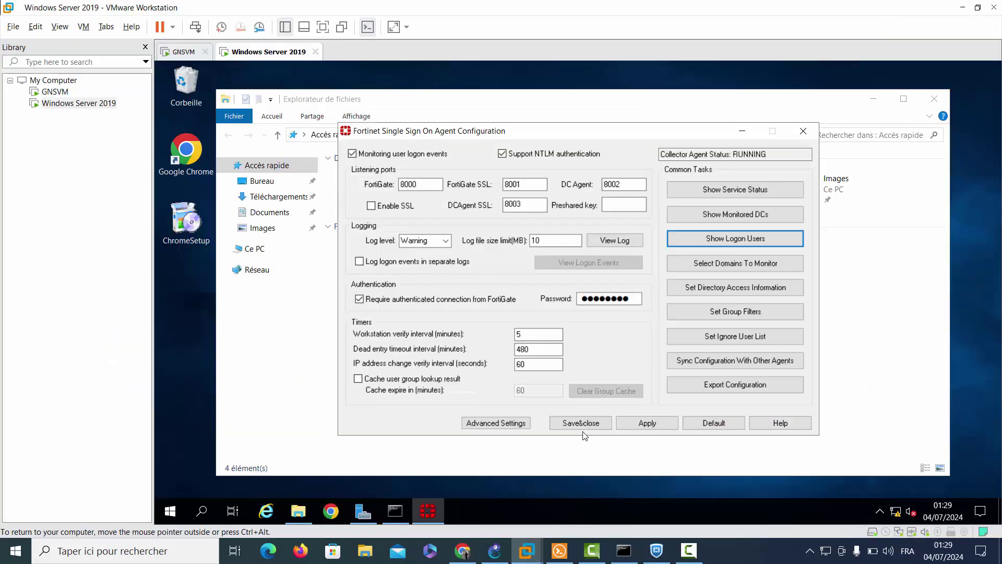
click(169, 511)
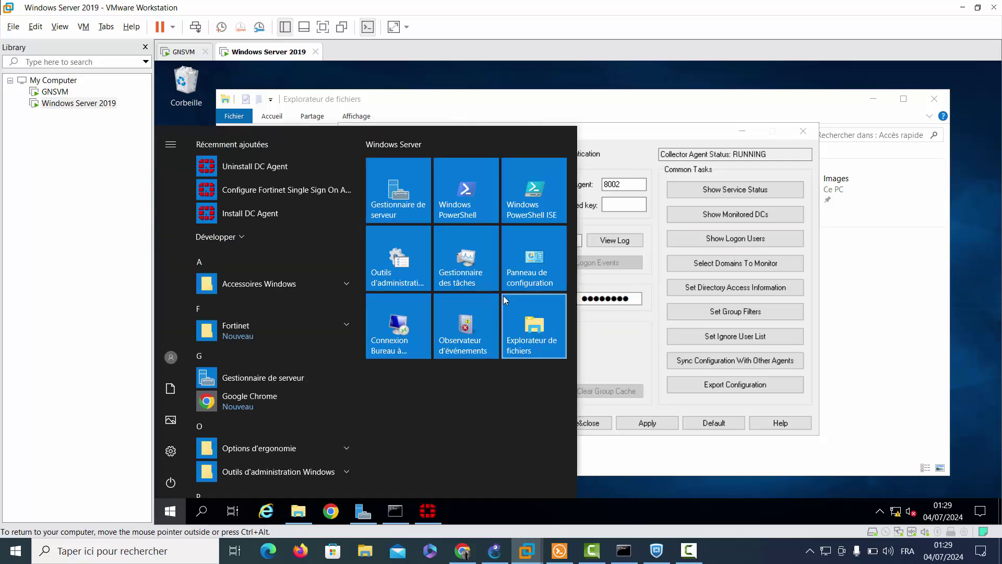
click(527, 274)
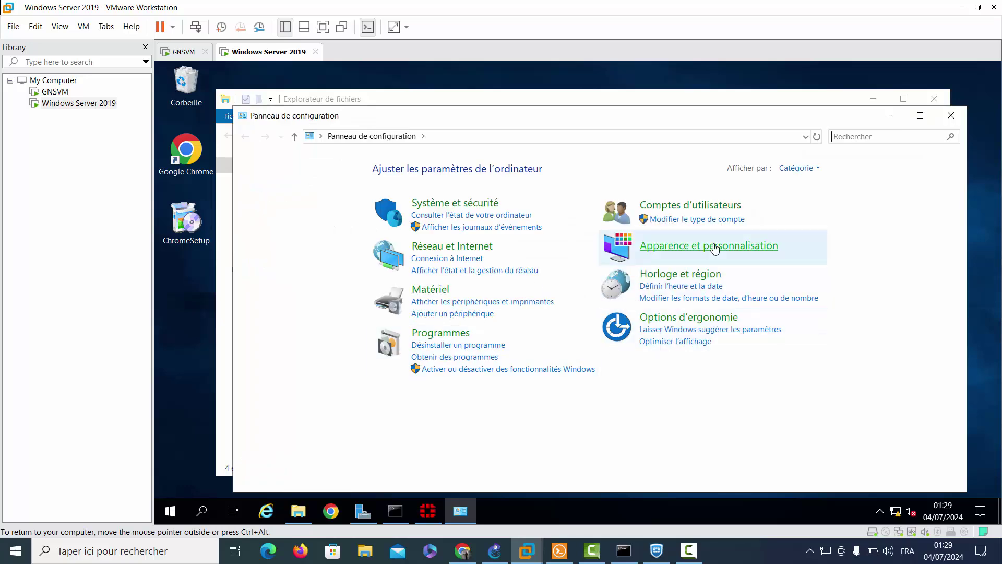
Switch the Control Panel to small icons and open Windows Defender Firewall.
click(797, 168)
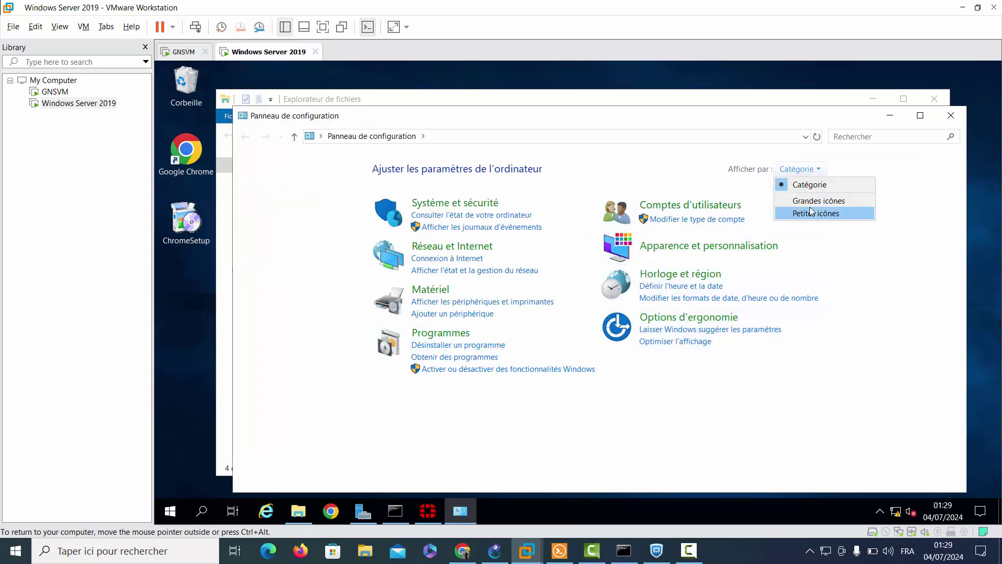
click(814, 213)
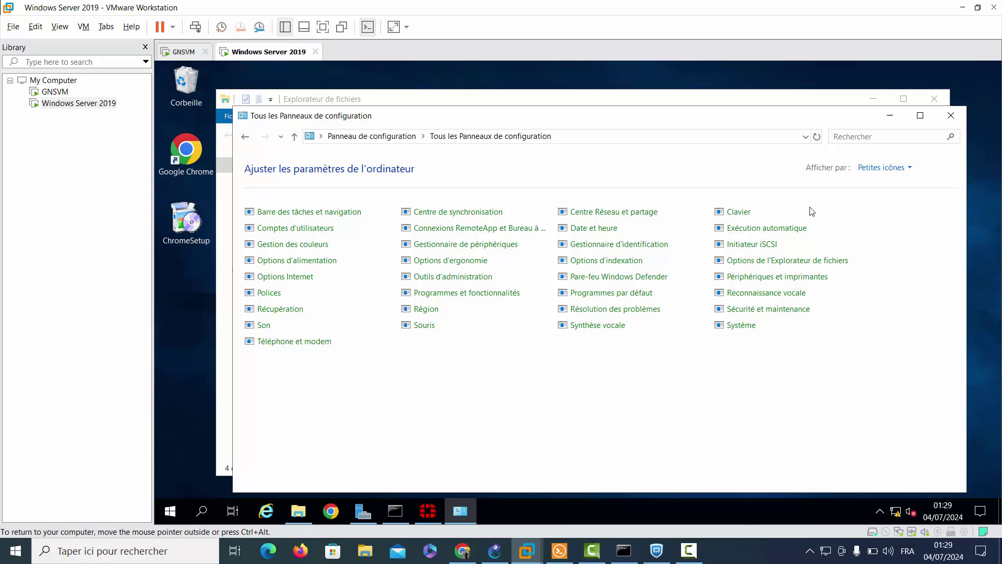
click(639, 280)
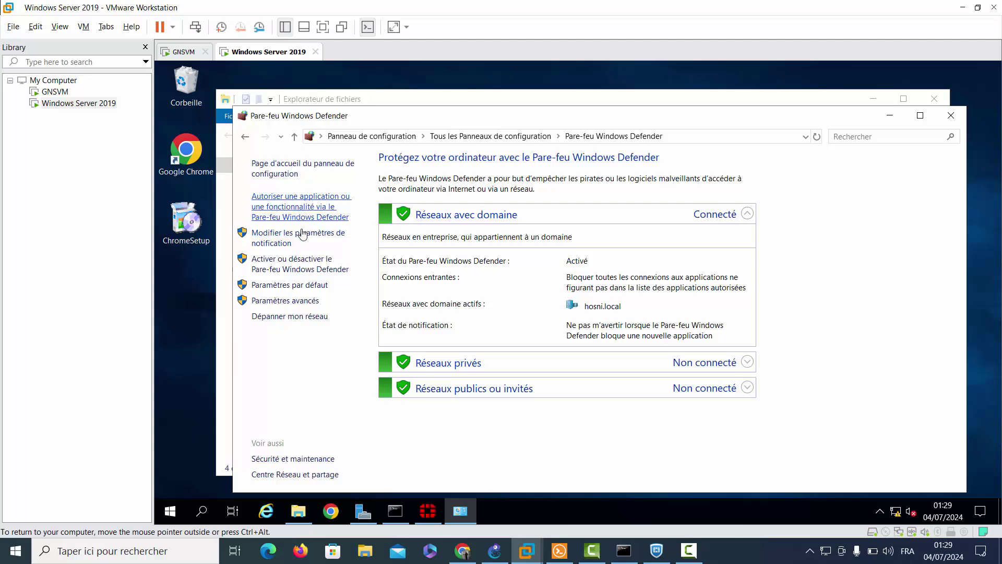
Turn off the firewall for domain, private and public networks, confirm, and return to Chrome.
click(289, 267)
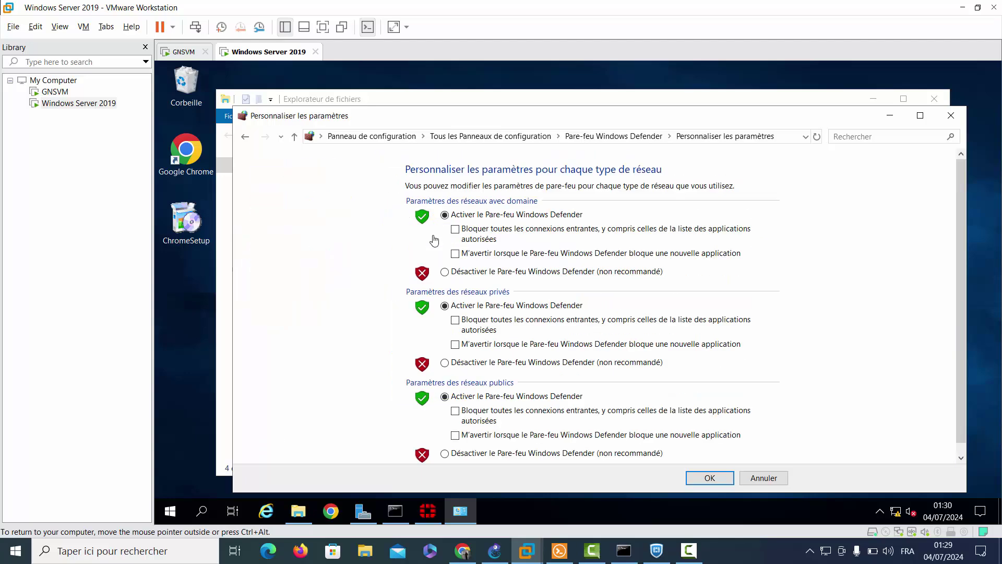
click(464, 272)
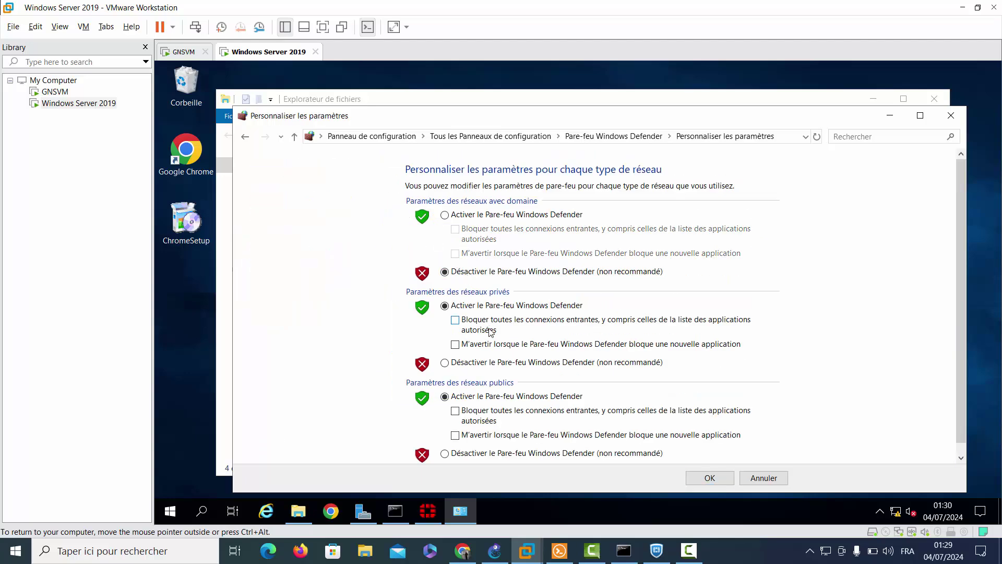
click(473, 363)
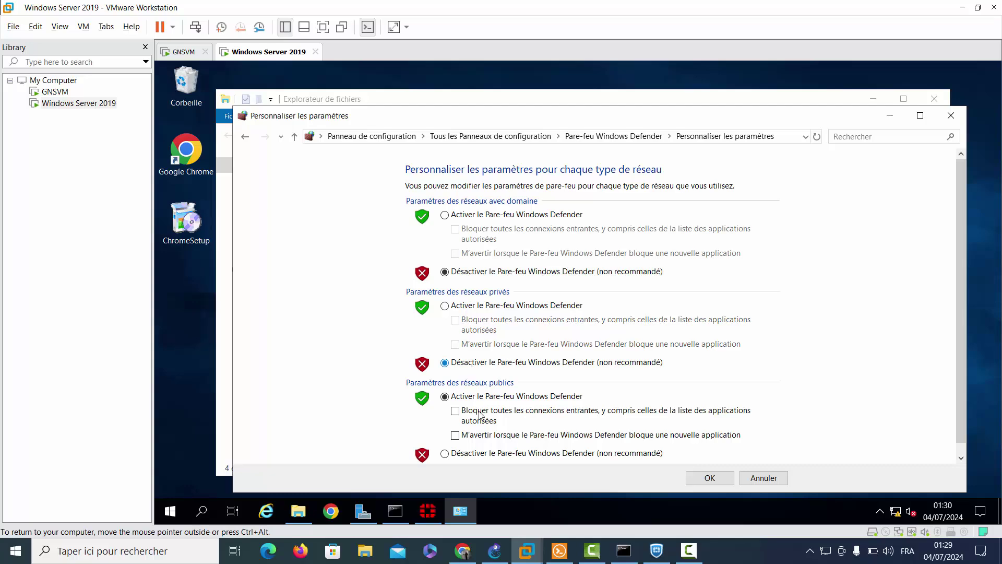
click(482, 455)
click(709, 478)
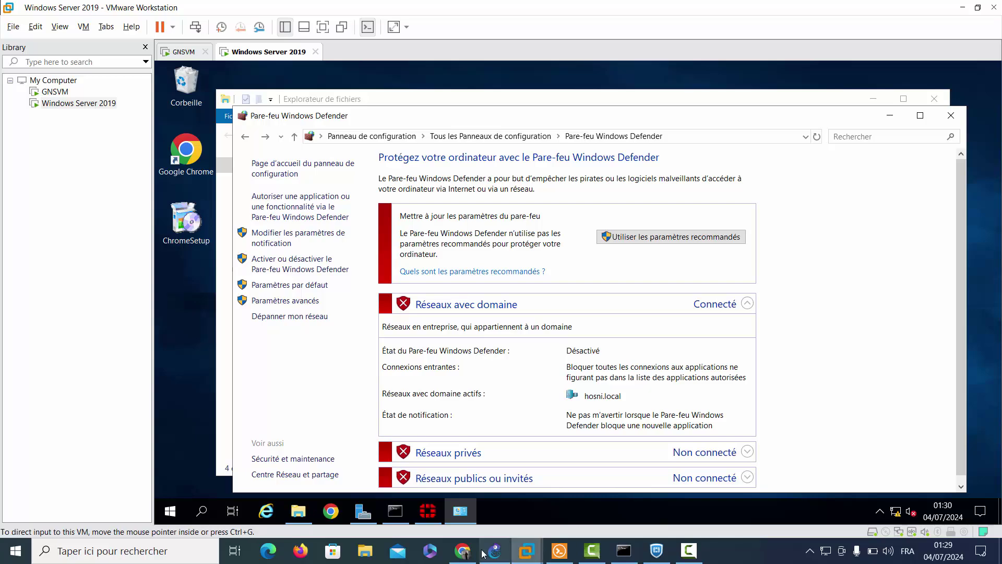
click(463, 551)
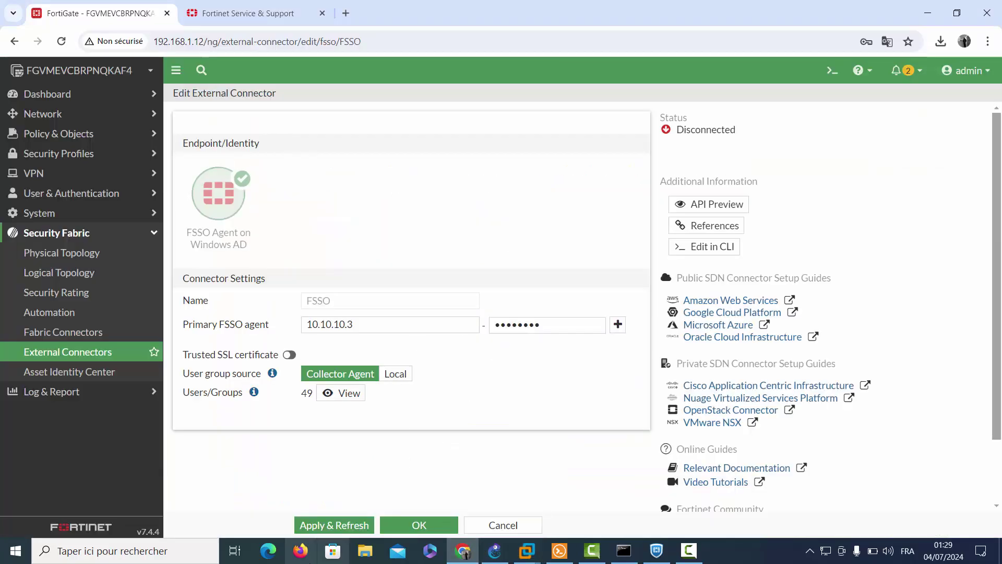
Apply & Refresh the FSSO connector so its status turns Connected.
click(330, 526)
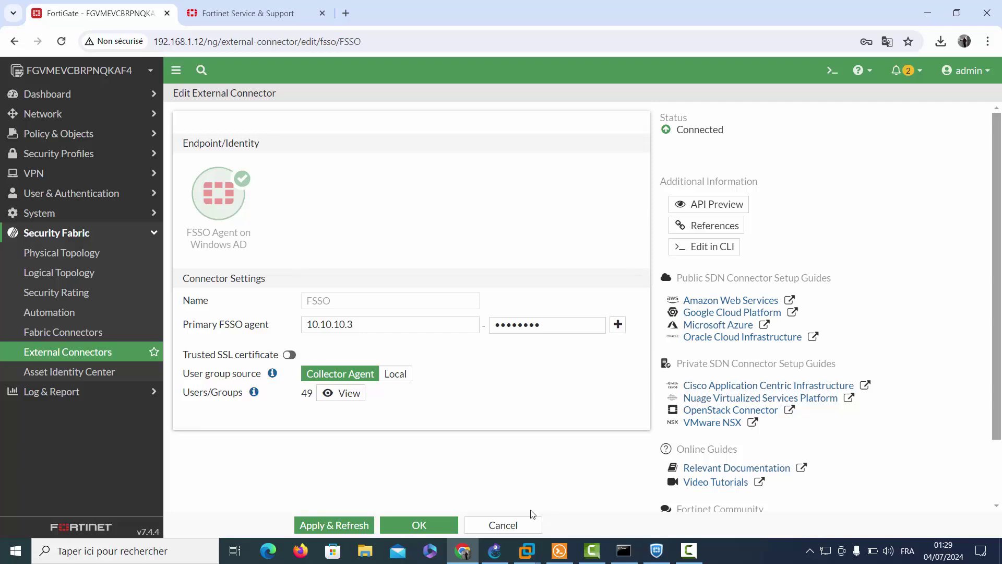
click(528, 551)
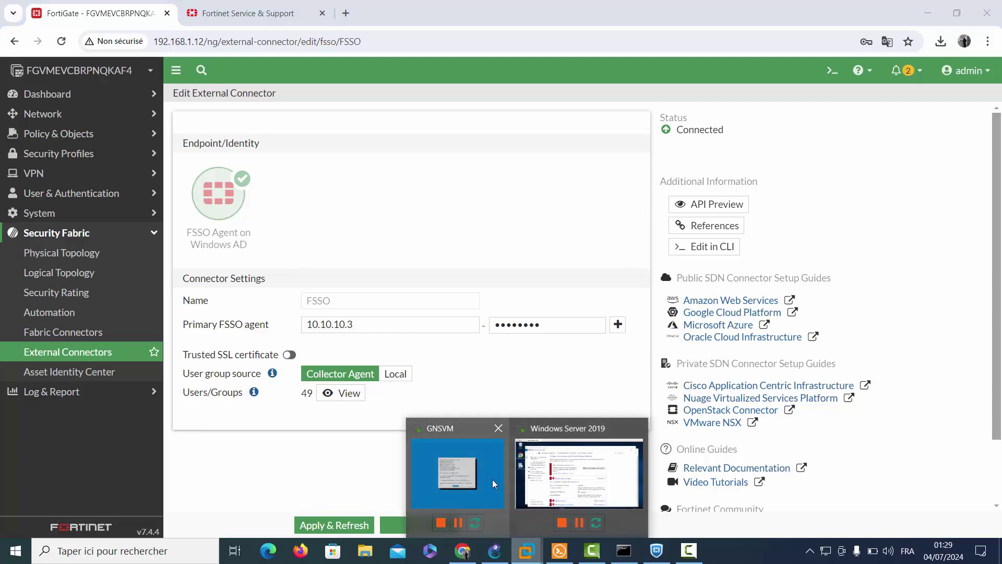
Close the firewall window and confirm the agent service status shows FortiGate 10.10.10.1 connected.
click(559, 478)
click(951, 115)
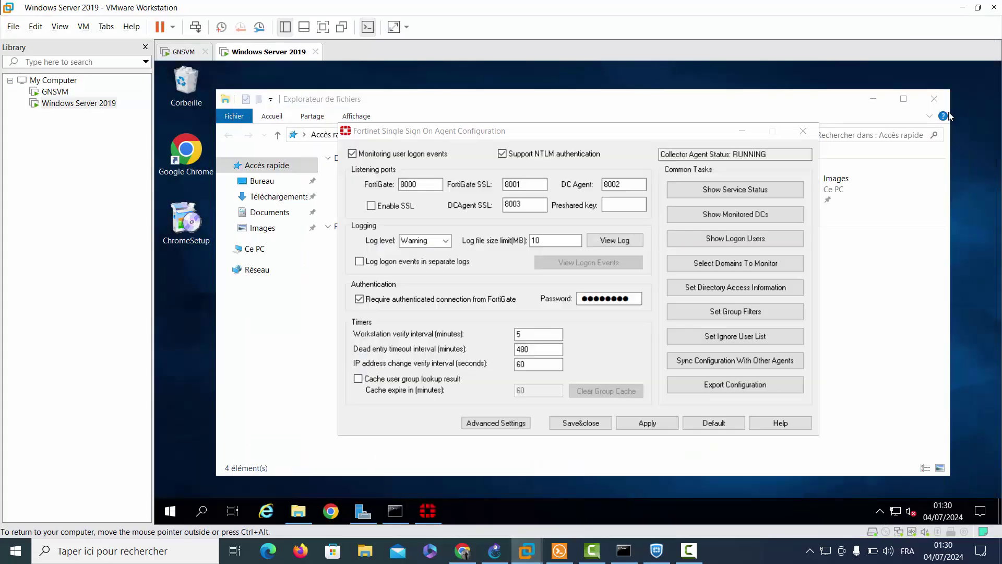
click(750, 191)
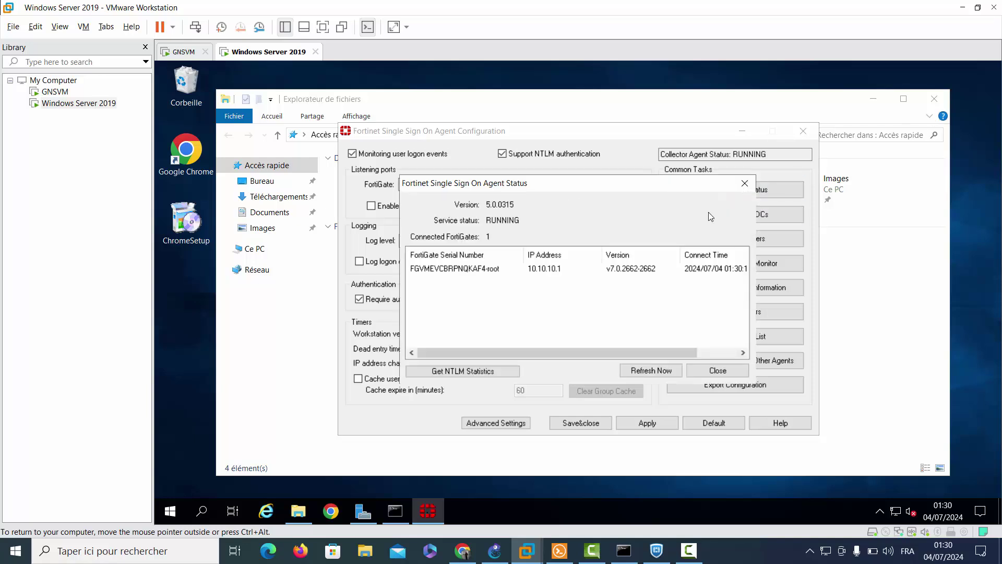
click(572, 268)
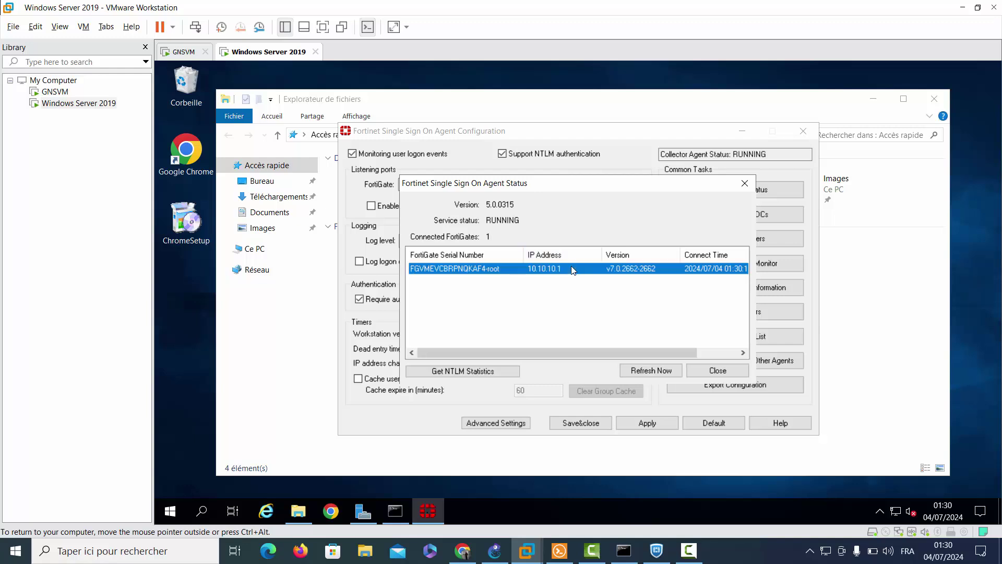
click(718, 370)
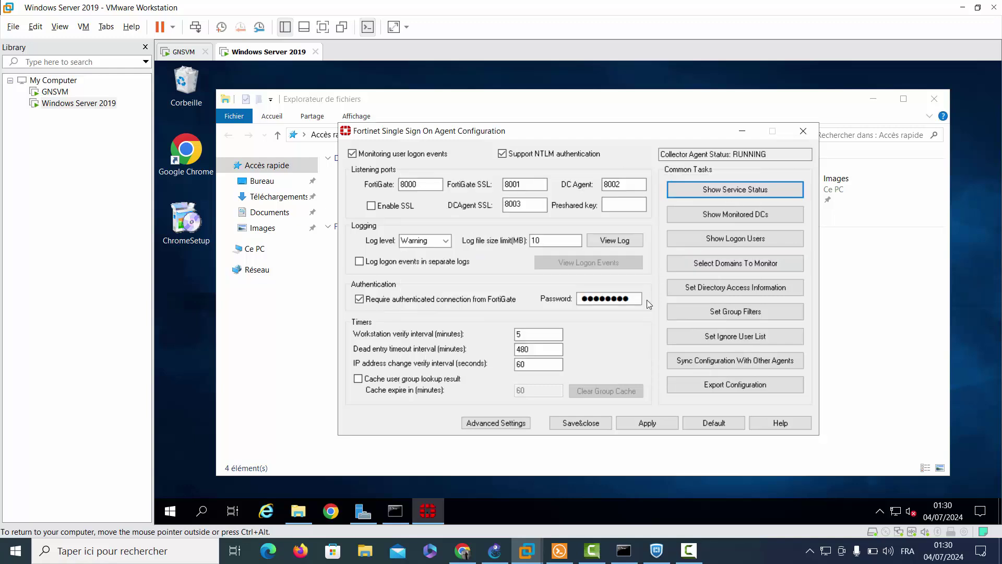
Check the logon users list showing one user logged on from 10.10.10.3.
click(736, 238)
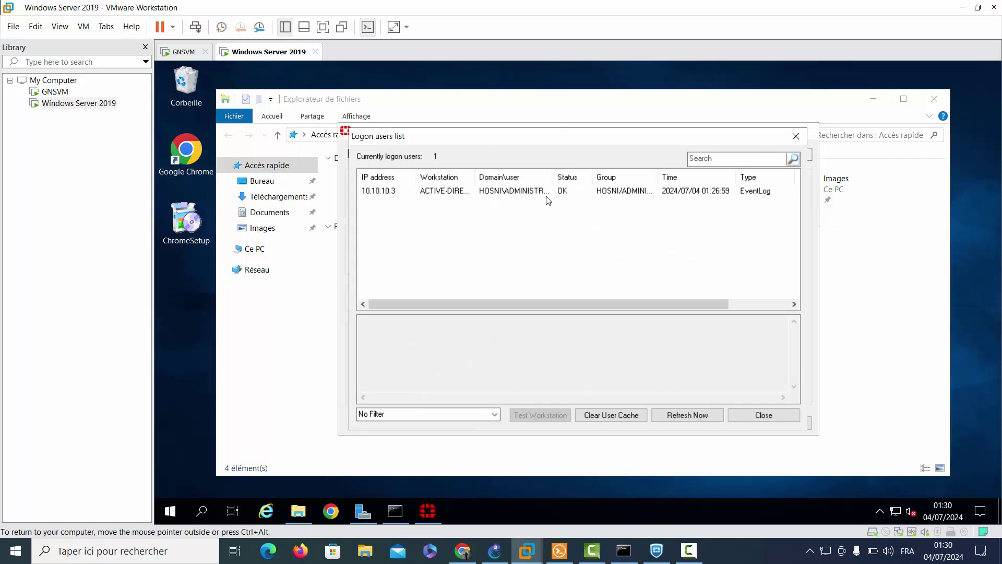
drag(557, 174, 619, 170)
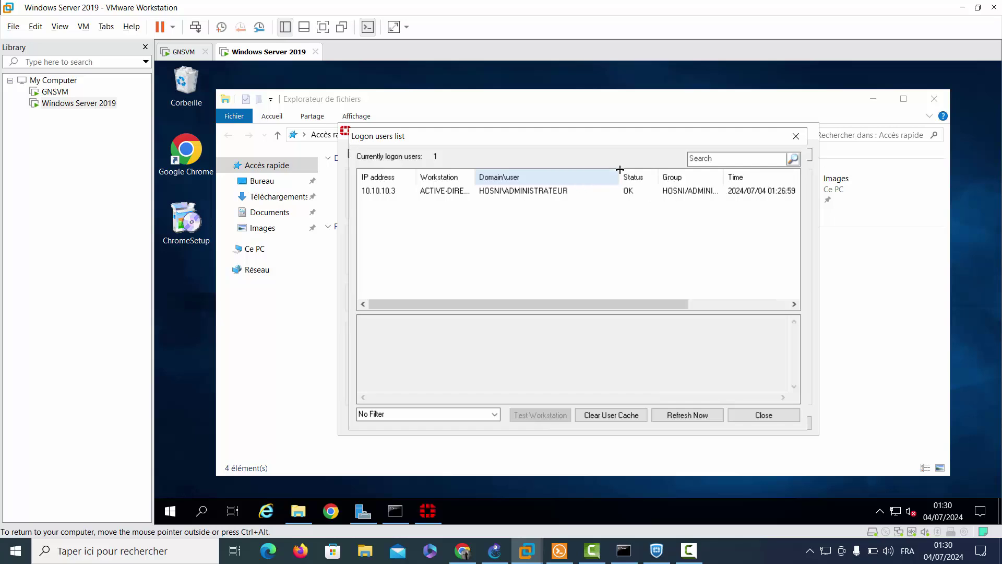
click(539, 196)
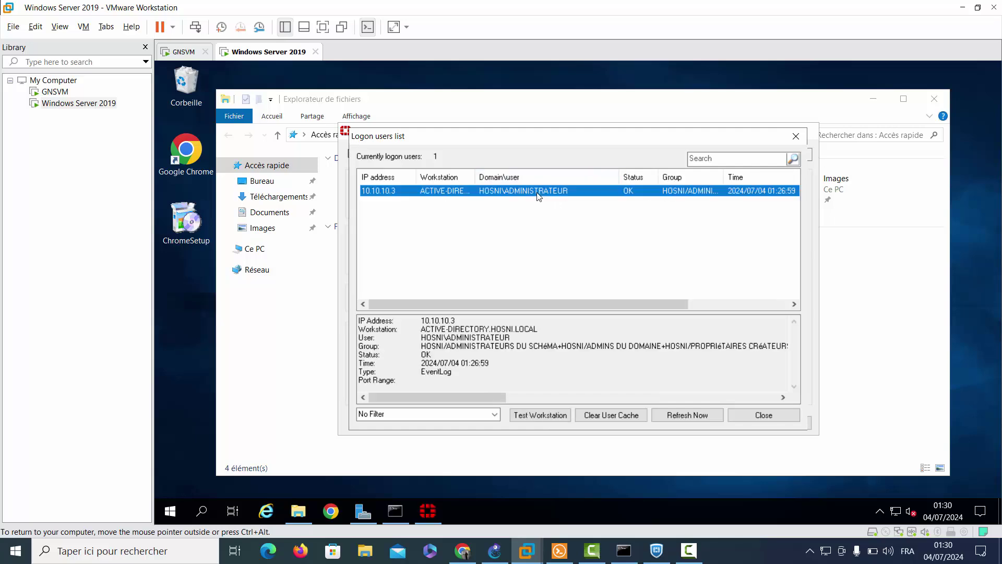
click(463, 551)
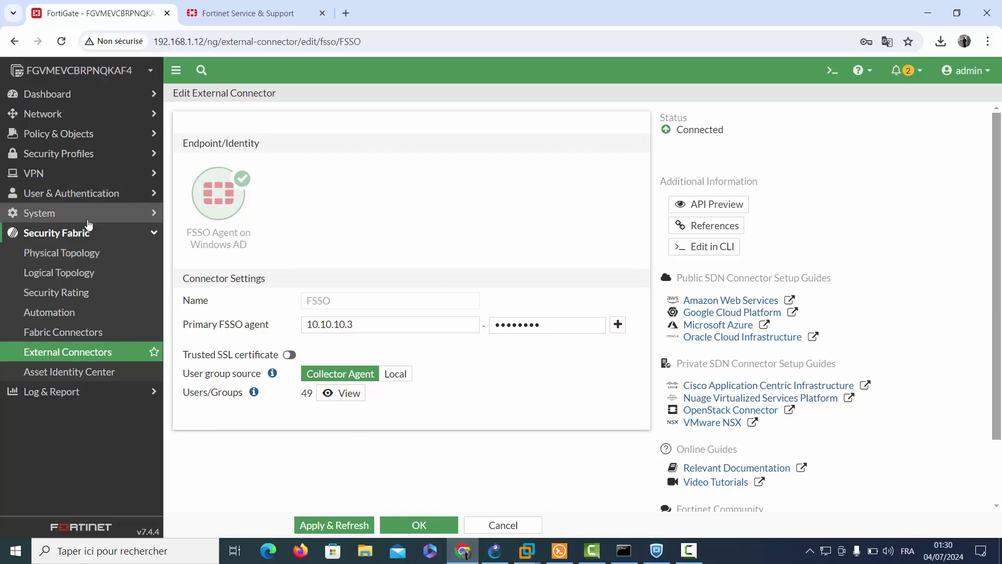
Edit the LAN TO WAN firewall policy and remove HOSNI/ADMINISTRATEURS from its Source.
click(78, 134)
click(80, 155)
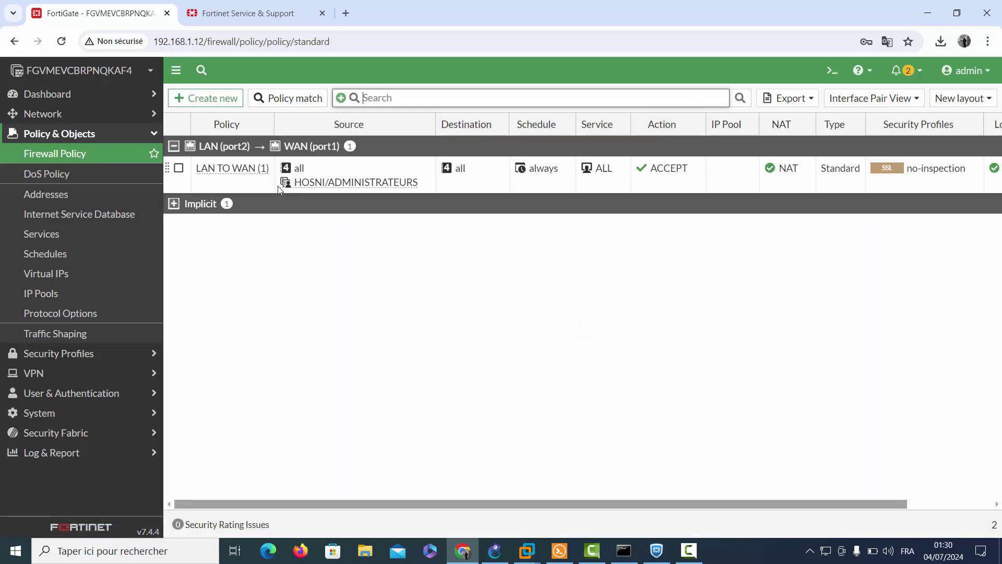
click(330, 187)
click(341, 208)
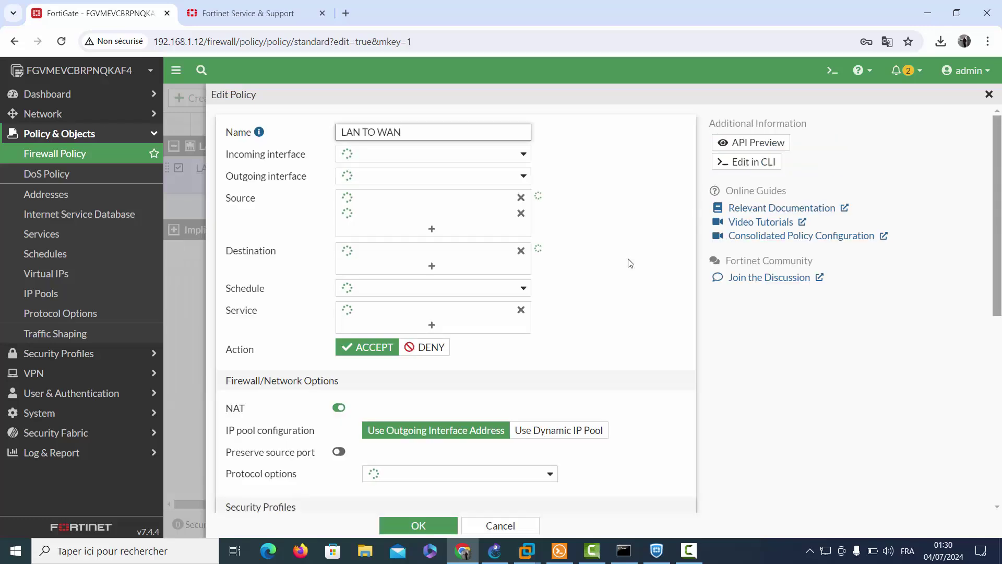
click(520, 213)
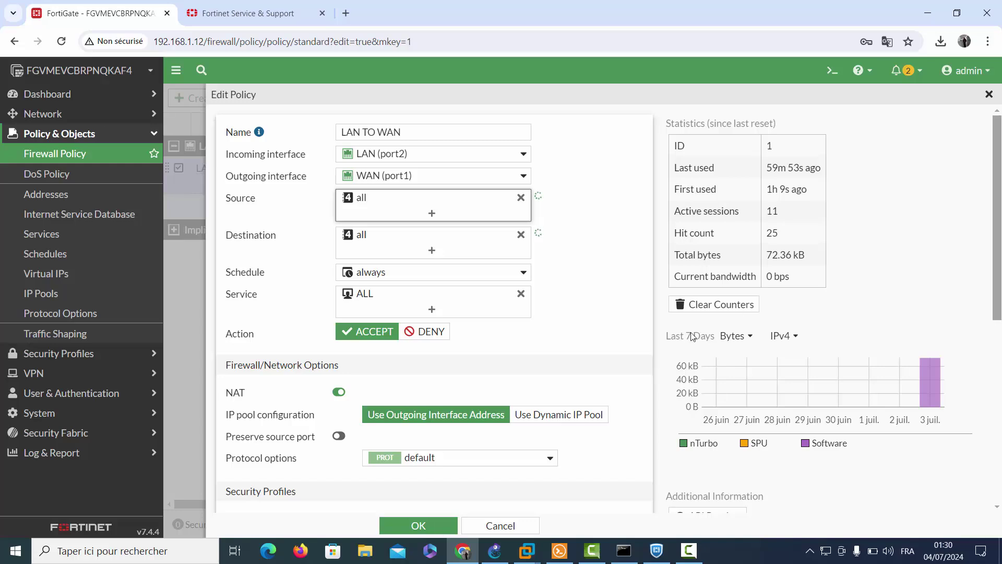
click(460, 213)
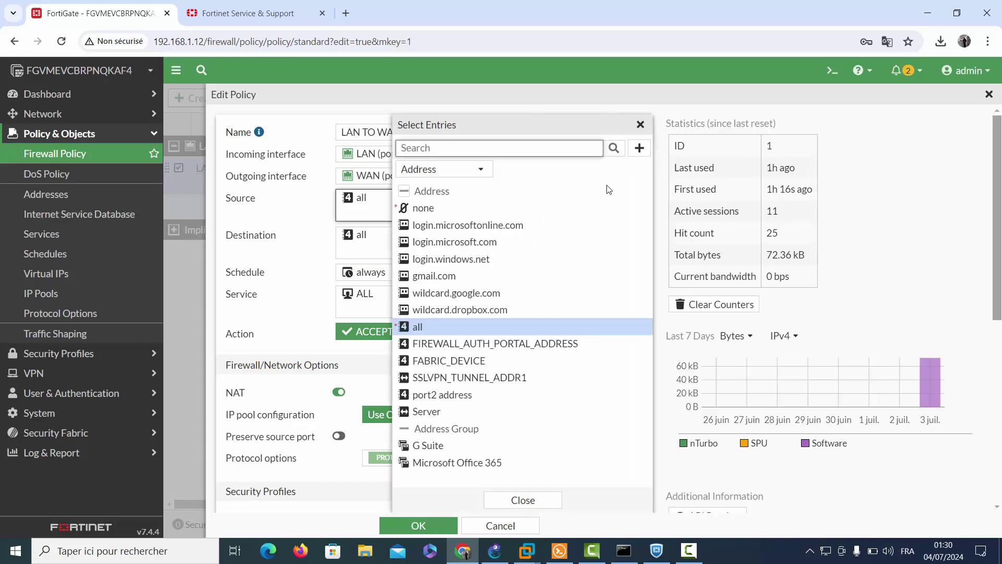
Filter user entries by 'acc', then save the LAN TO WAN policy with only all as Source.
click(459, 170)
click(449, 204)
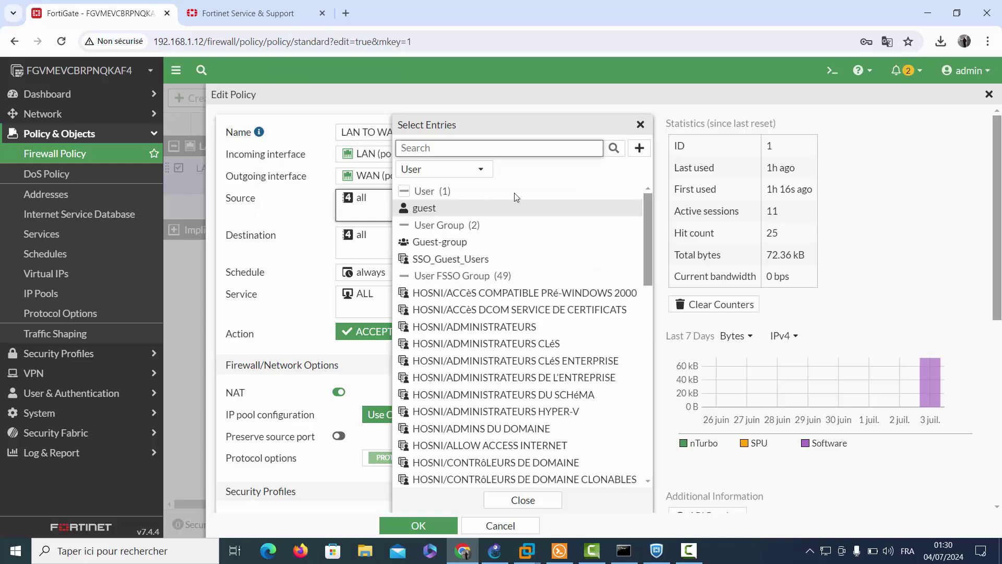
text(acc)
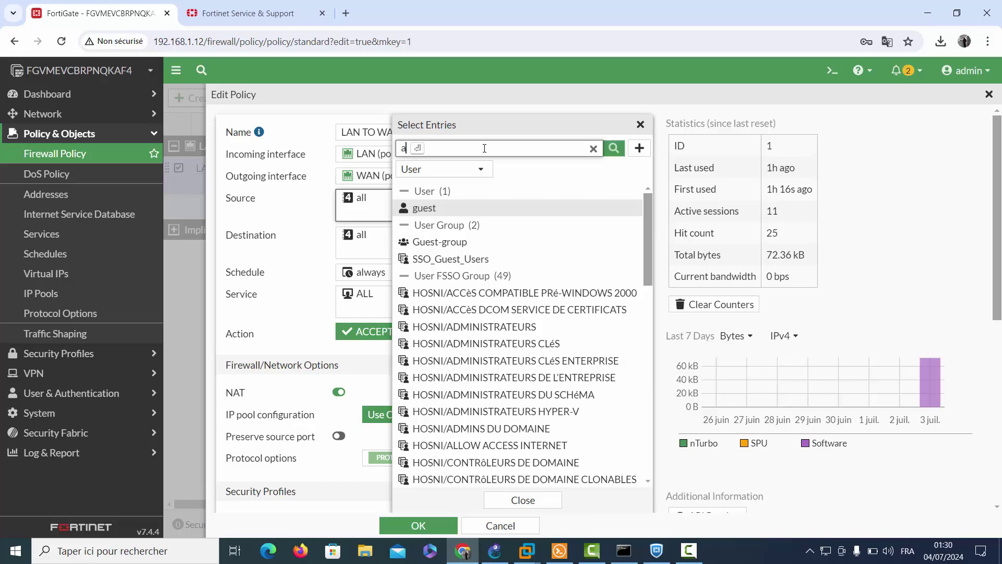
click(614, 148)
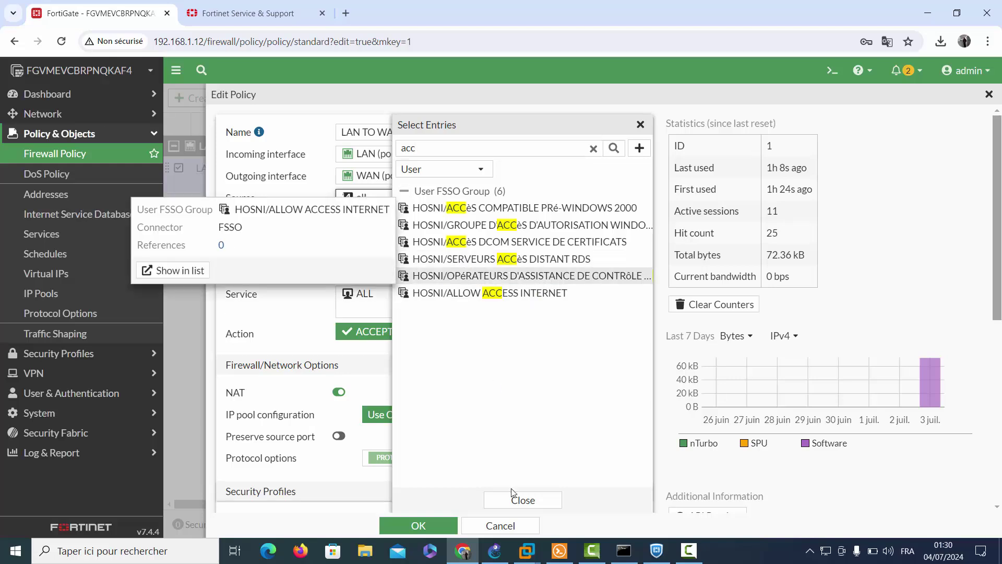
click(441, 528)
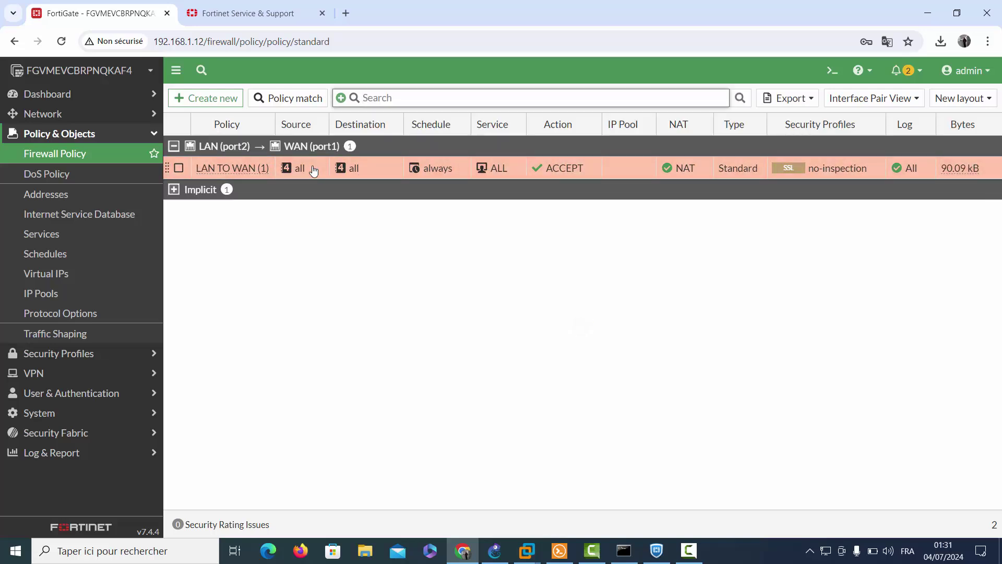
click(315, 169)
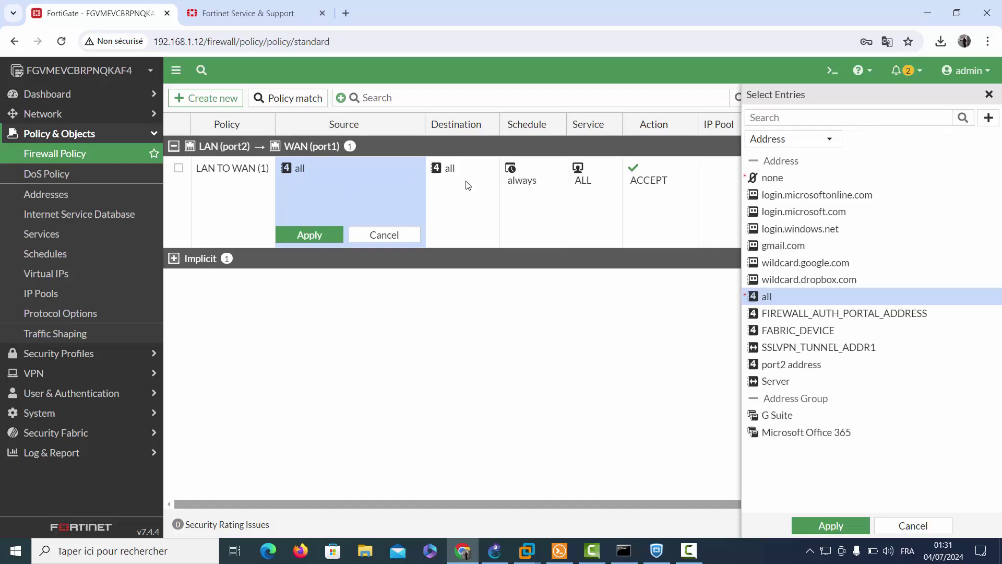
Close the inline Source editor and reopen the LAN TO WAN policy for editing.
click(407, 236)
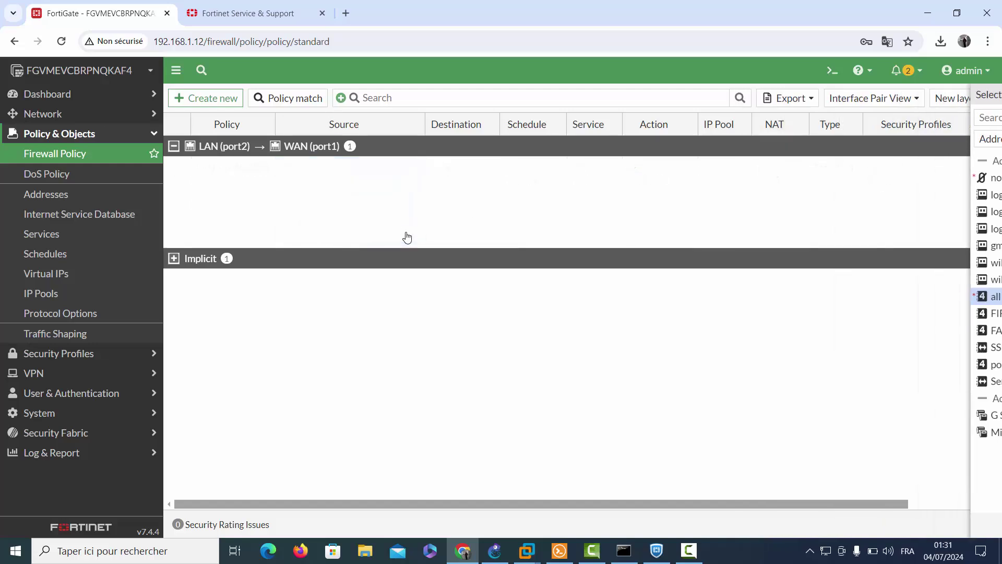
click(235, 170)
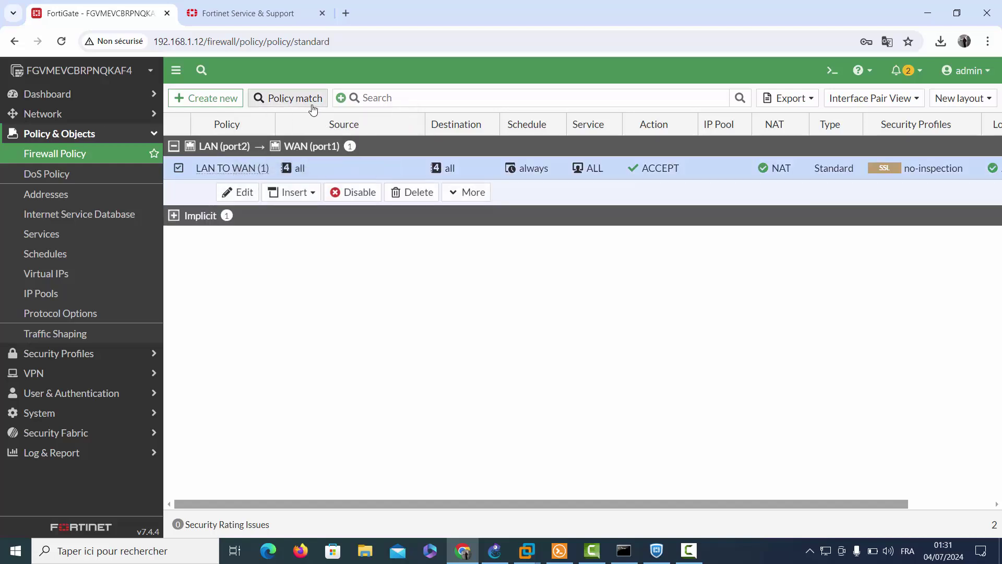
click(237, 192)
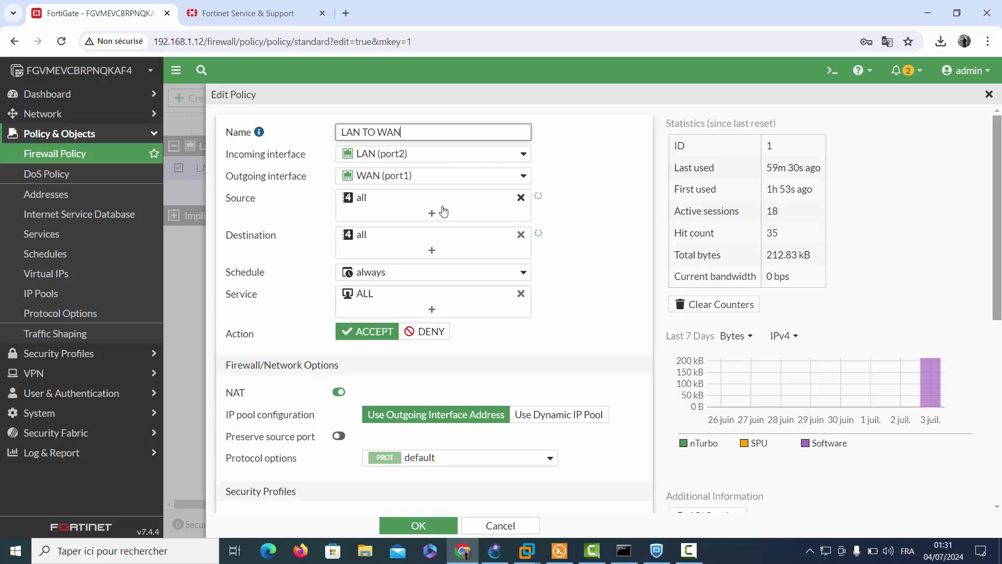
Add user group HOSNI/ALLOW ACCESS INTERNET to Source alongside all and save the policy.
click(431, 214)
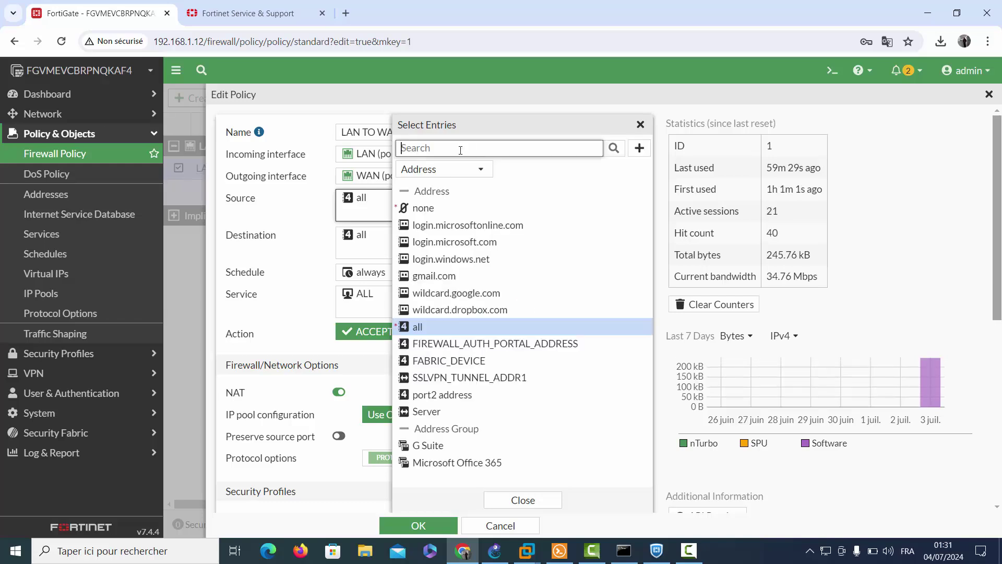
click(460, 168)
click(449, 203)
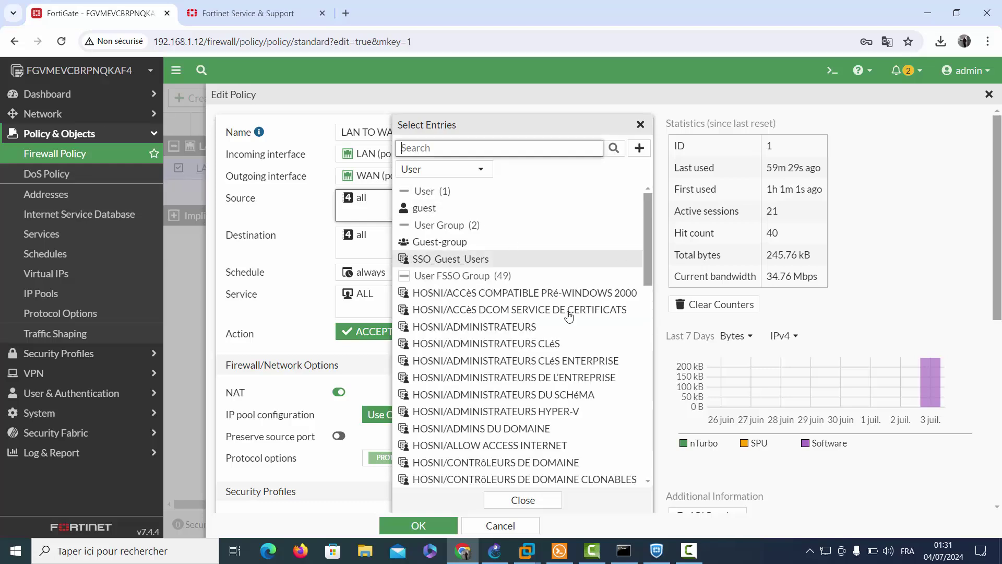
click(562, 445)
click(543, 503)
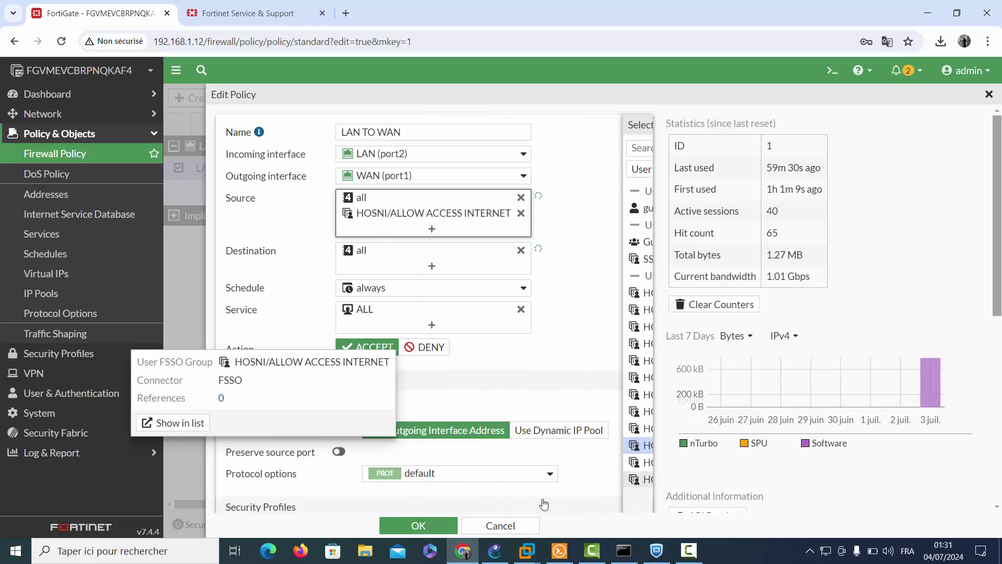
click(448, 526)
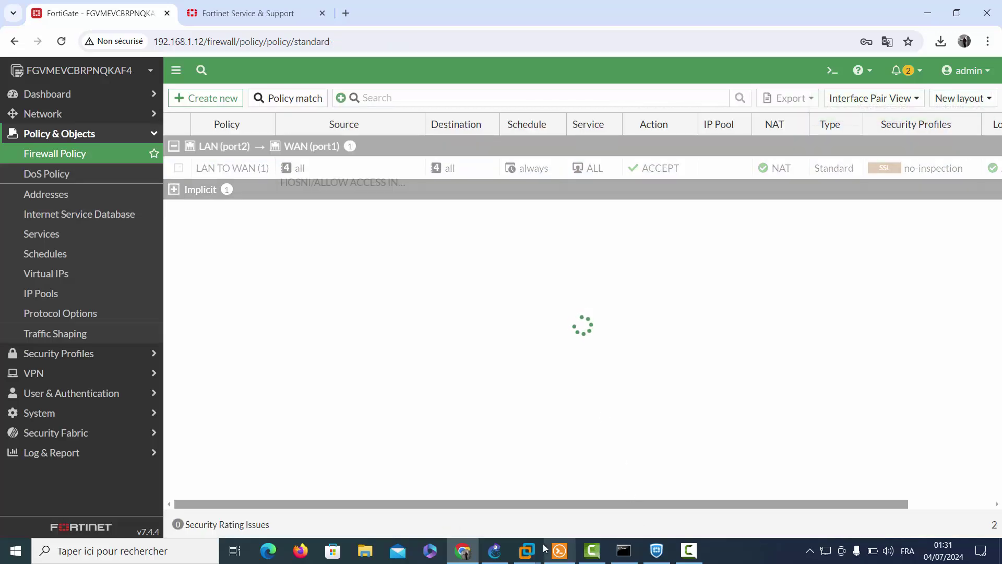
Refresh the logged-on users list, apply and save the SSO agent settings, and close File Explorer.
click(527, 551)
click(558, 477)
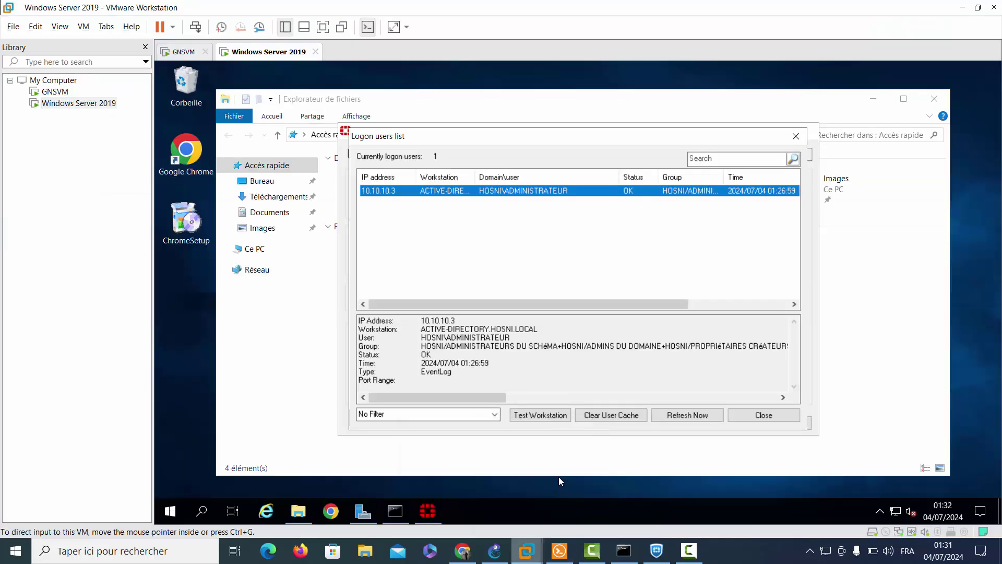
click(691, 416)
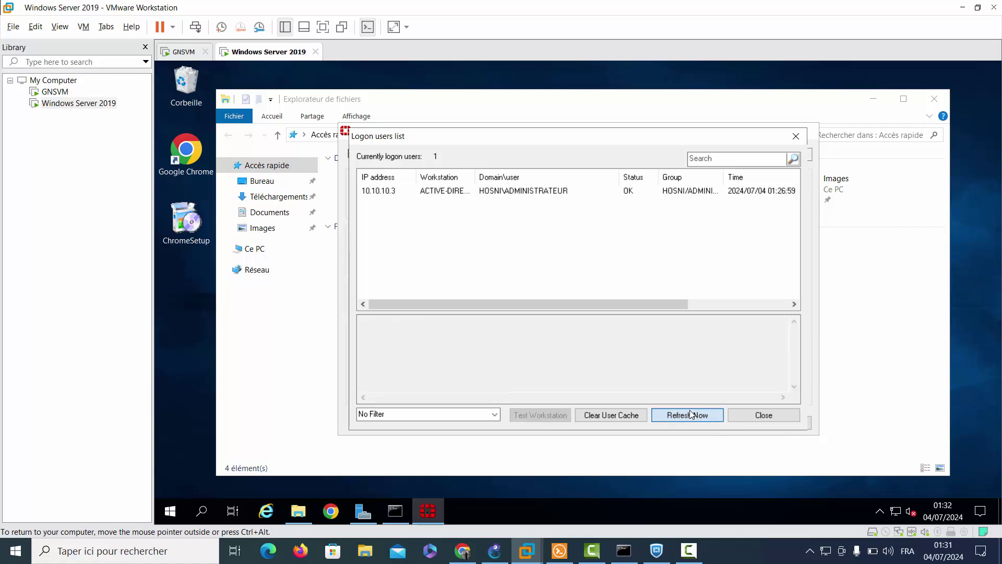
click(747, 415)
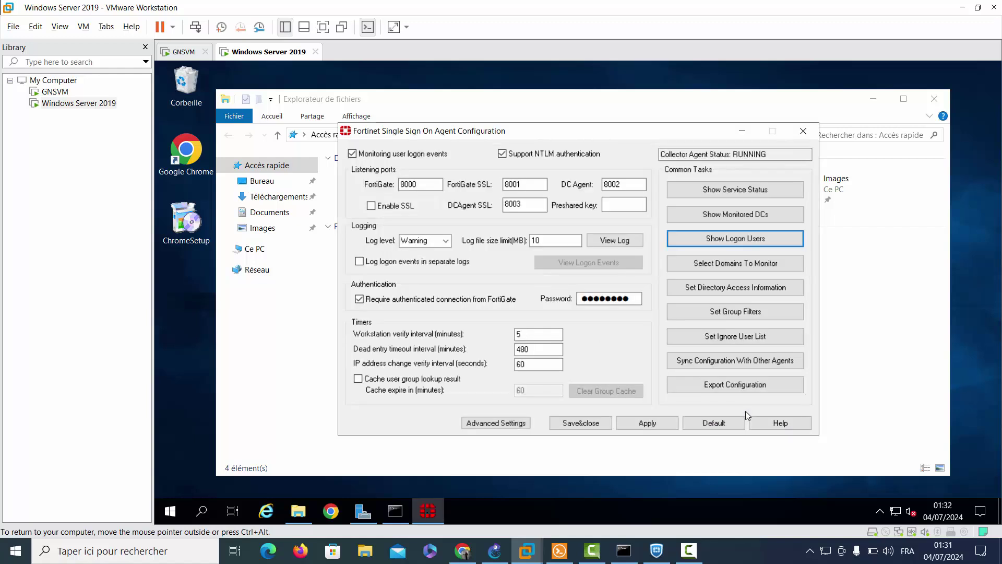
click(665, 424)
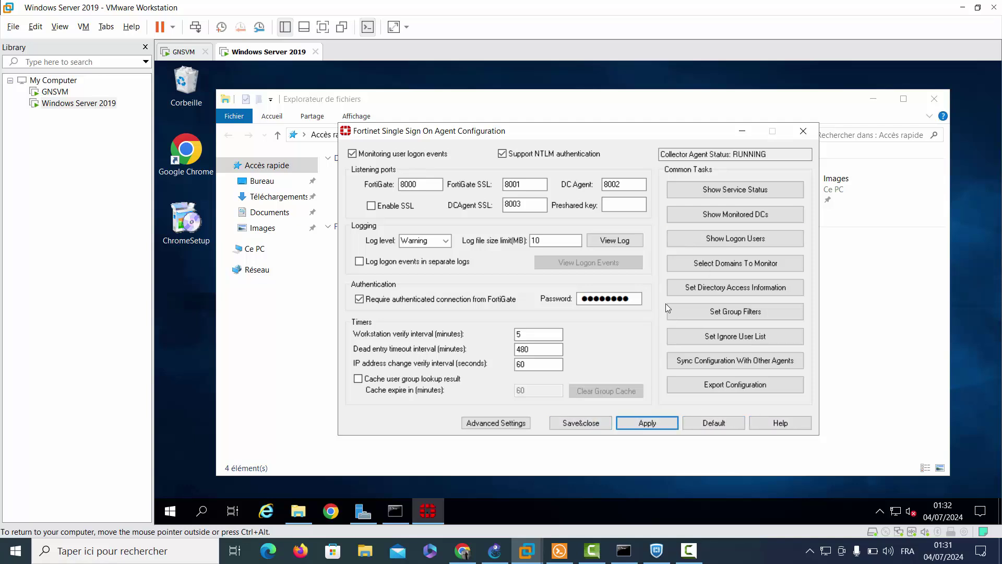
click(601, 423)
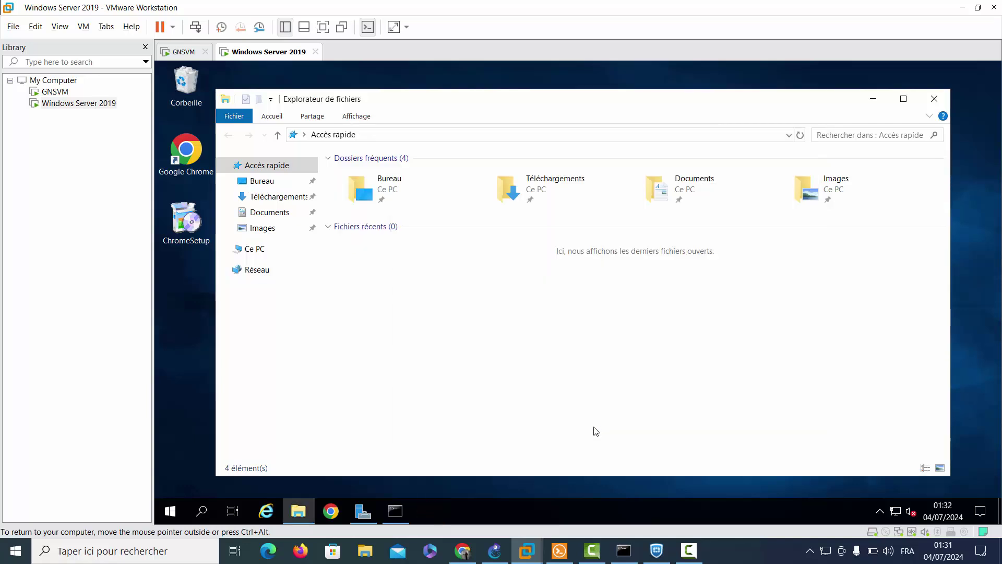
click(935, 99)
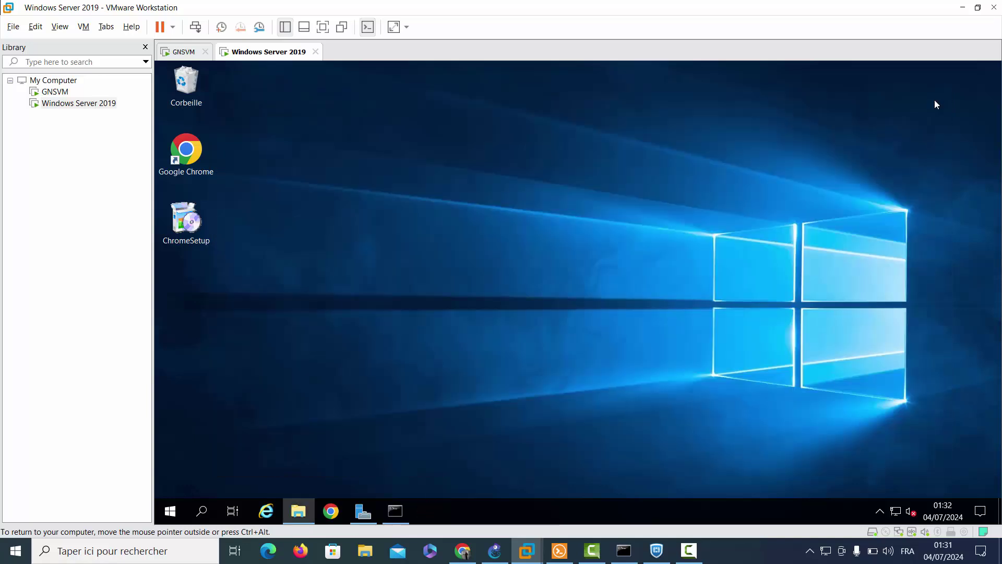
Launch Chrome on the server and try to load google.tn.
click(331, 510)
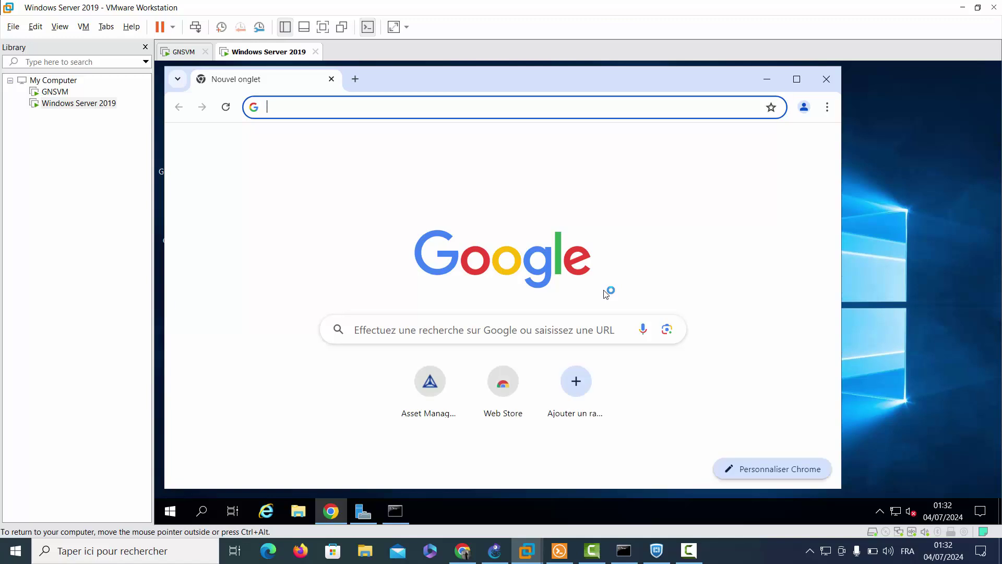
text(go)
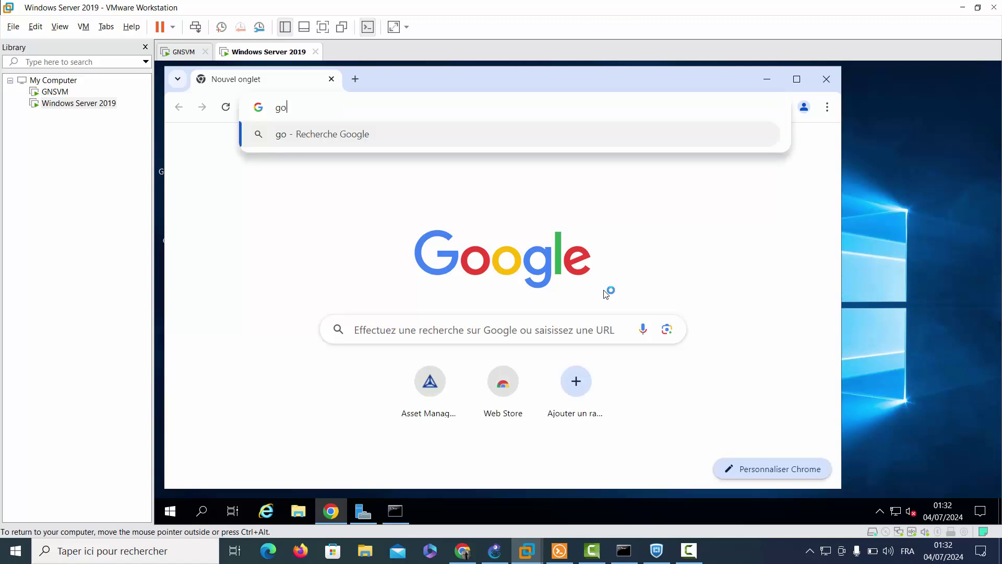
text(ogle)
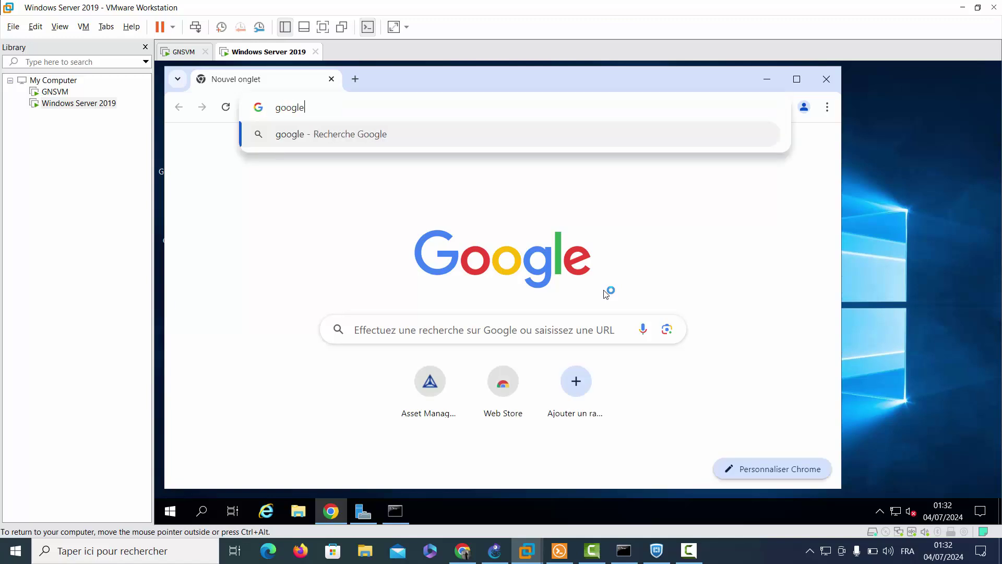
text(.tn)
key(Return)
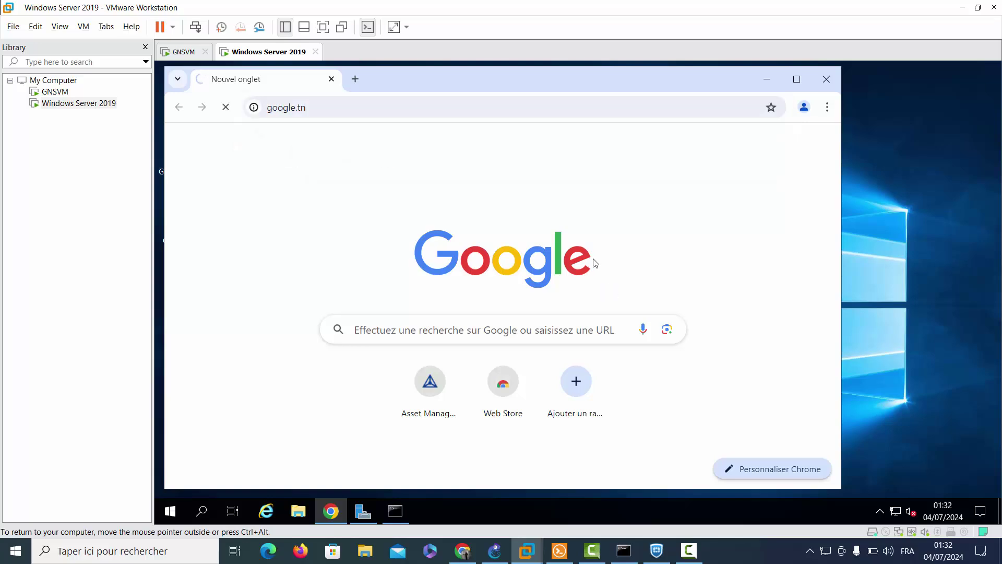
Run ping 8.8.8.8 in the command prompt, then check Chrome's failed google.tn page.
click(397, 510)
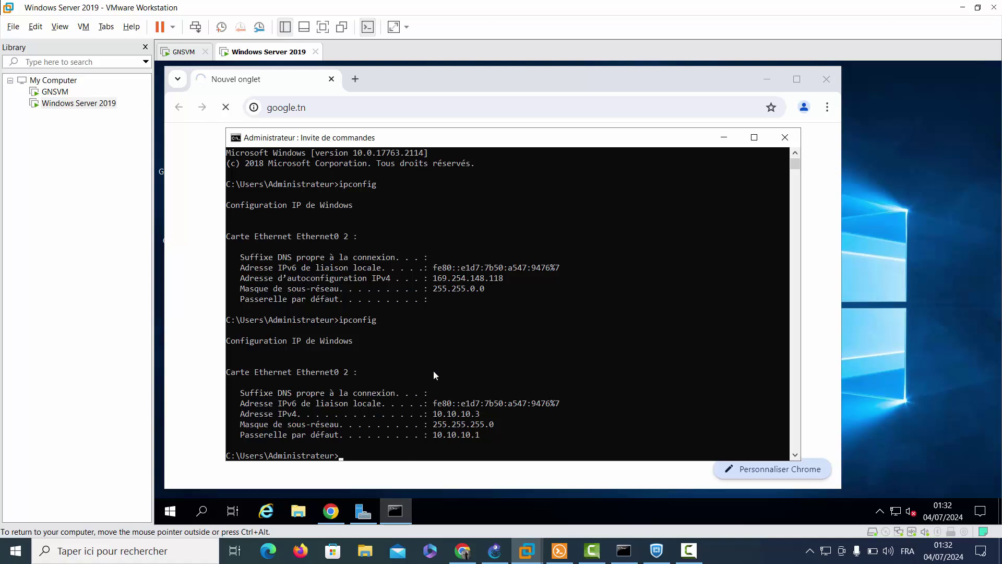
text(ping 8.8.8.8)
key(Return)
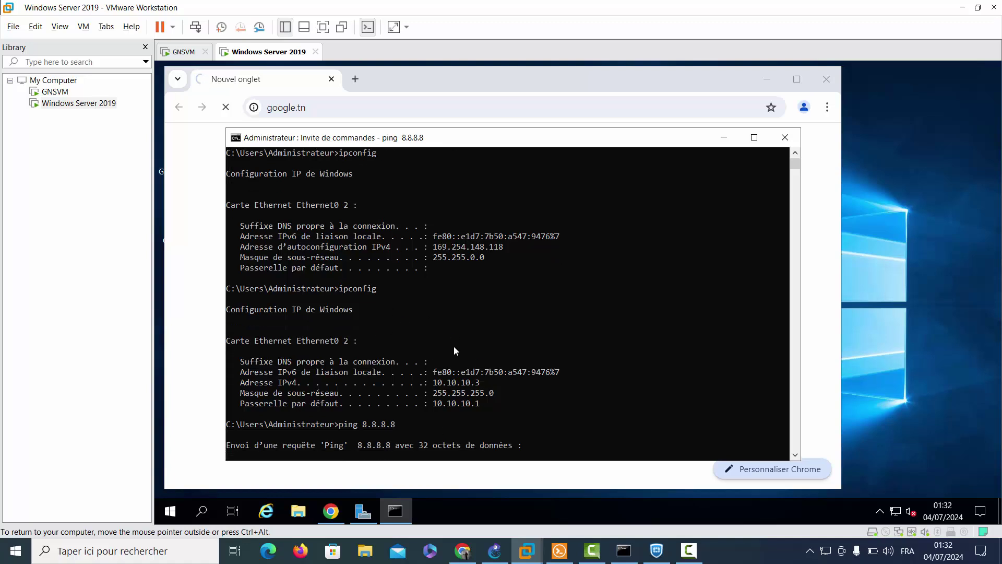
click(428, 108)
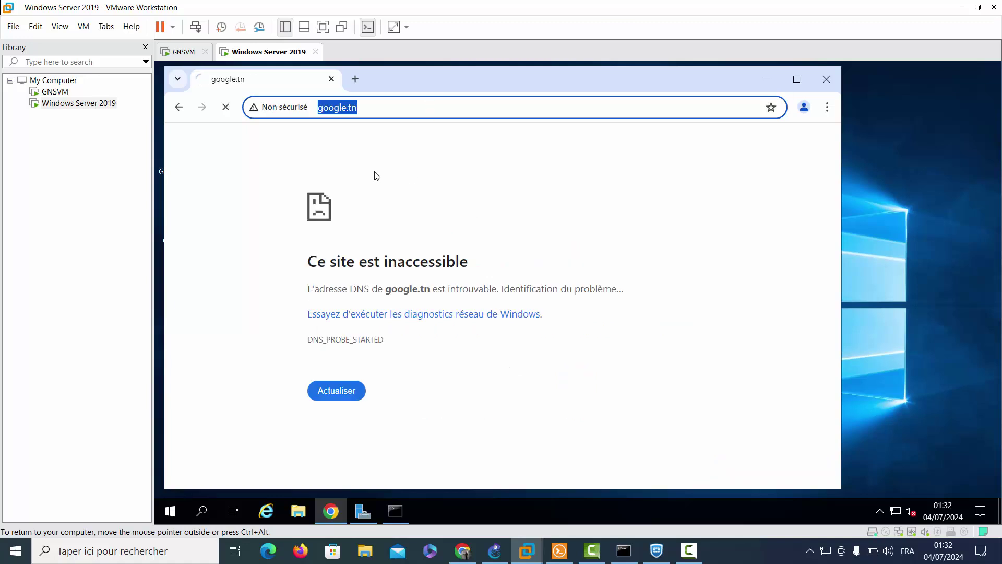
click(172, 512)
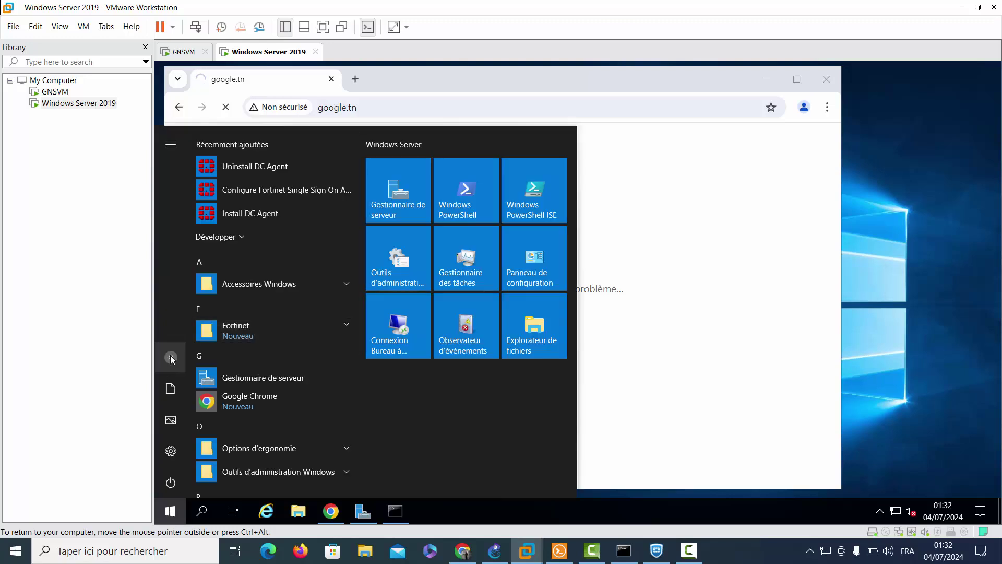
Sign out of the administrator account and sign back in as user1 with its password.
click(172, 357)
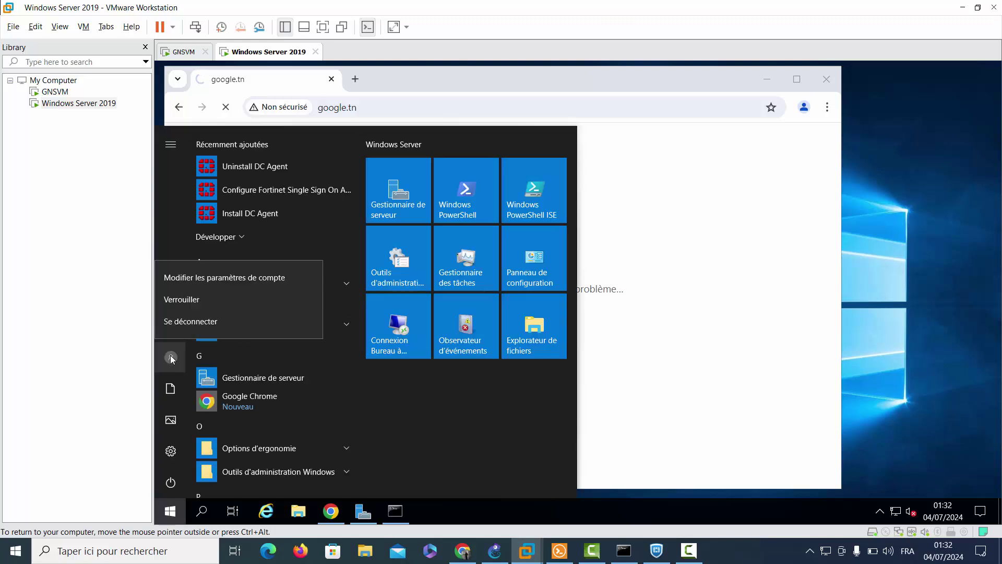
click(194, 313)
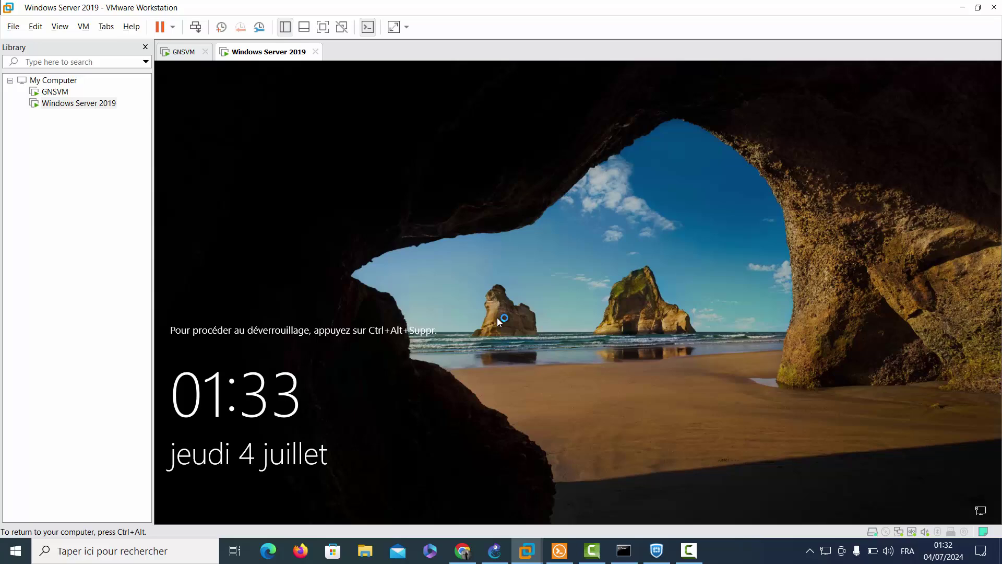
key(ctrl+alt+Insert)
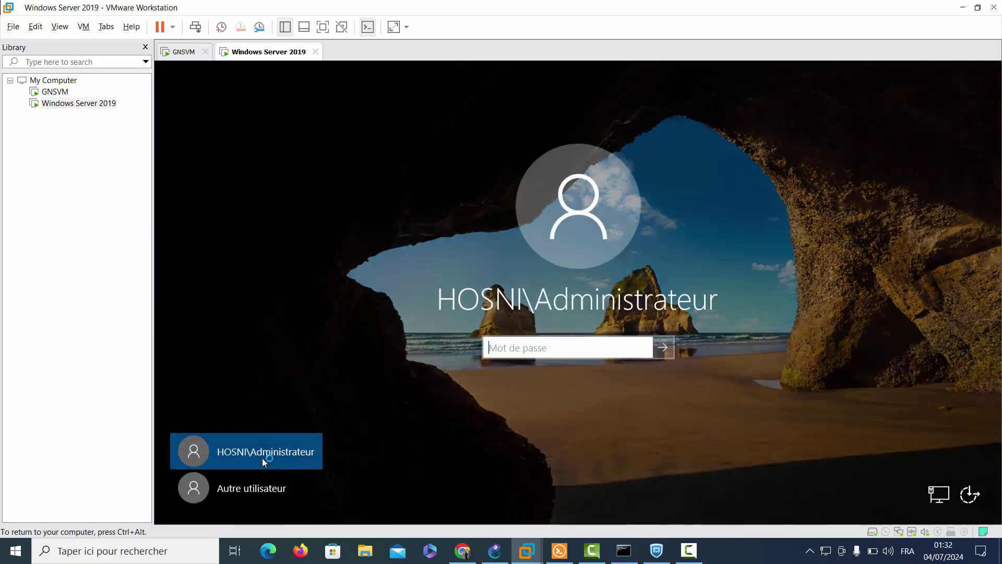
click(246, 493)
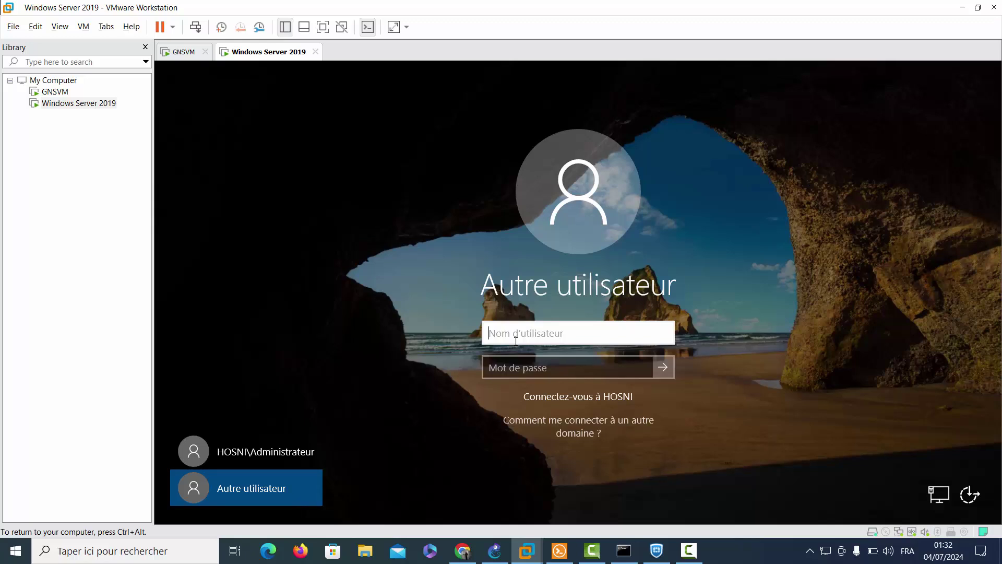
text(user1)
key(Tab)
text(••)
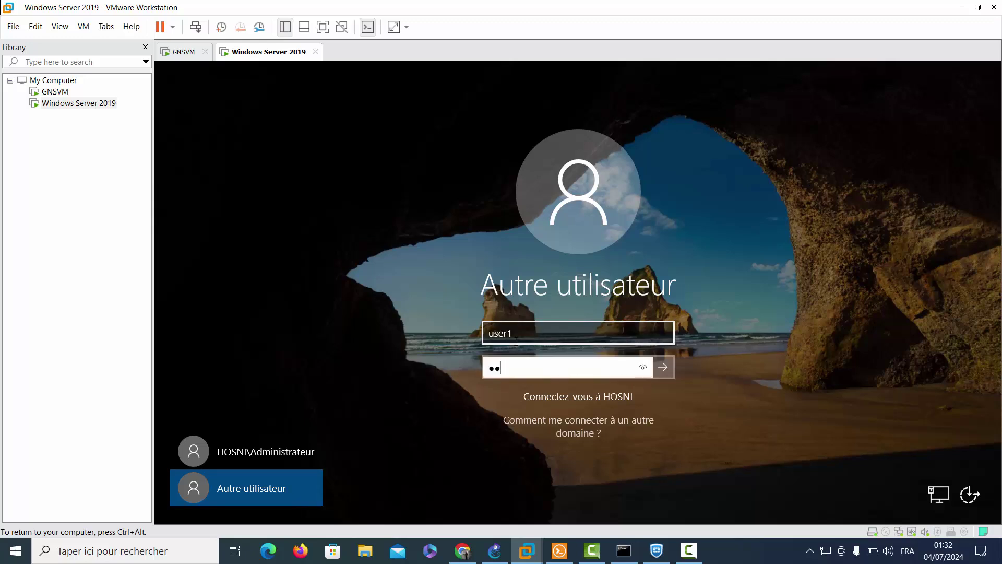
text(••••)
key(Return)
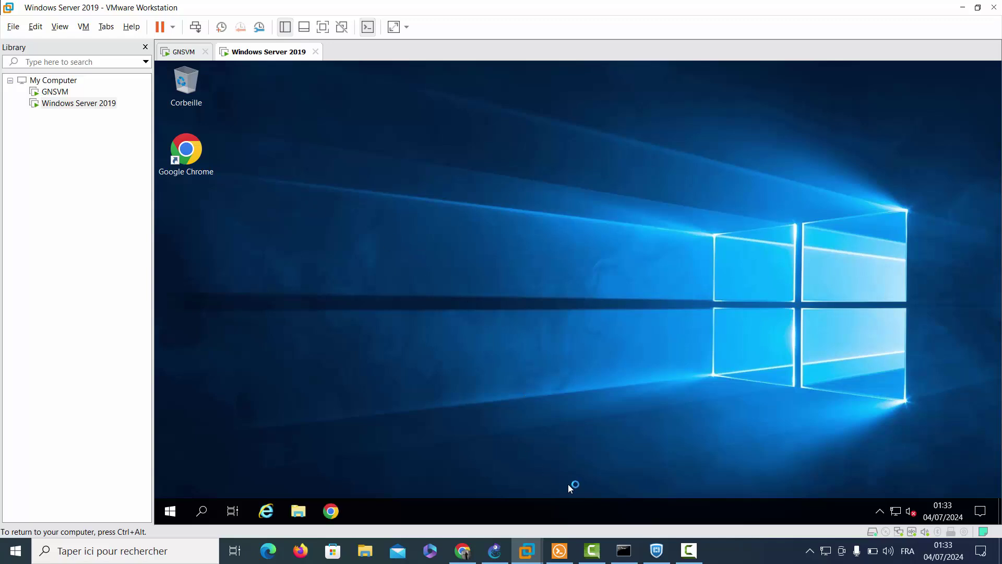
Launch Chrome, skip signing in, and set Google as the default search engine.
click(197, 168)
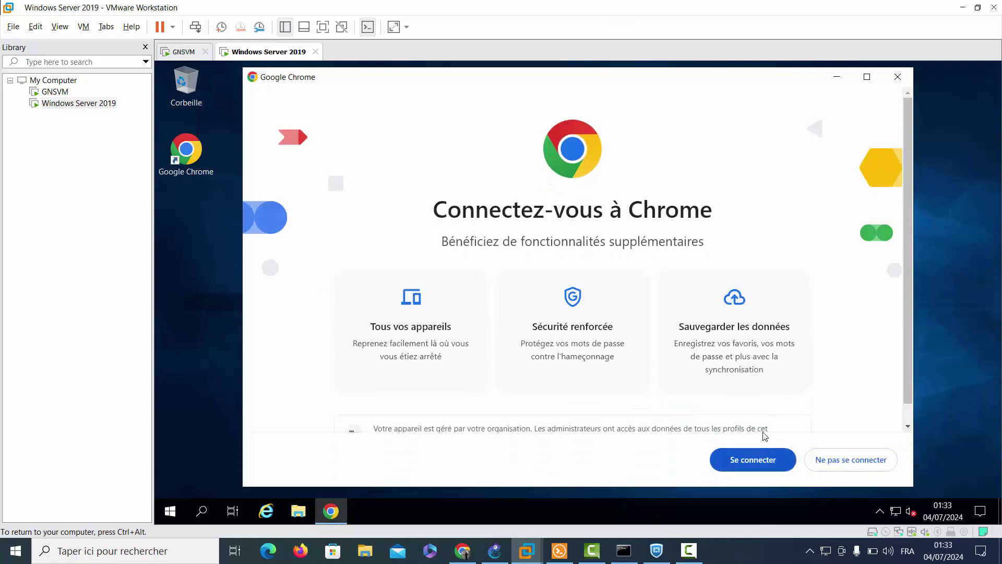
click(850, 460)
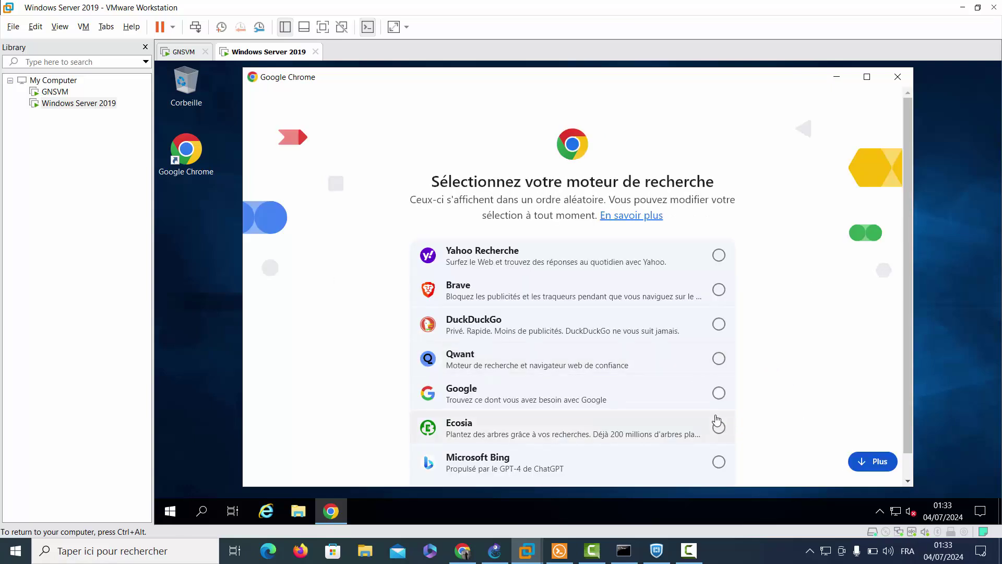
click(705, 392)
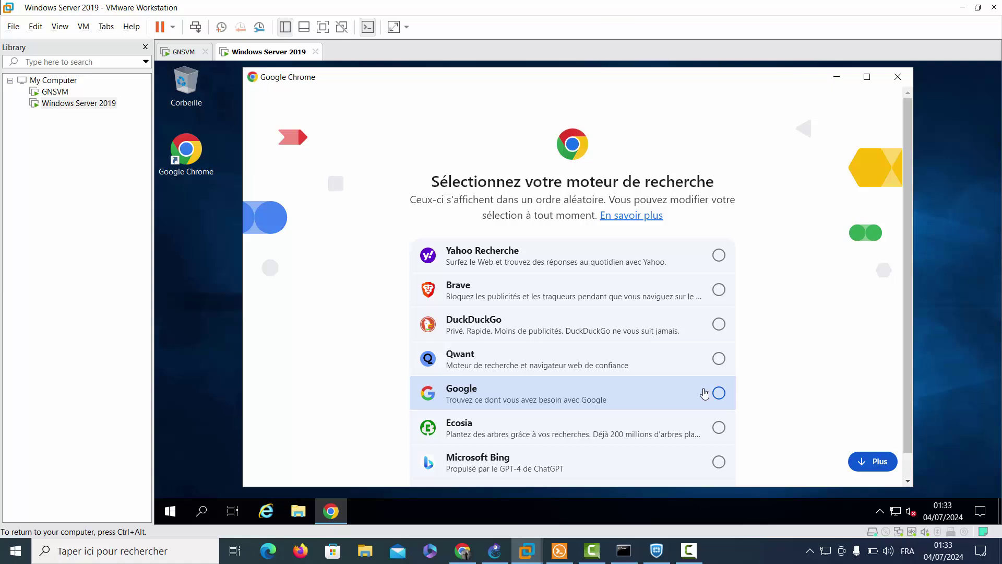
click(895, 462)
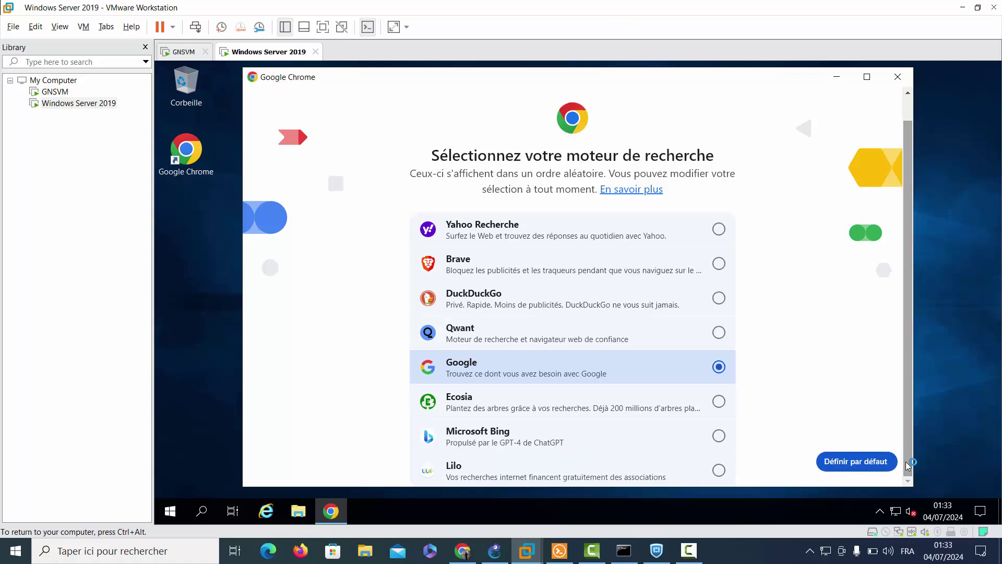
click(860, 466)
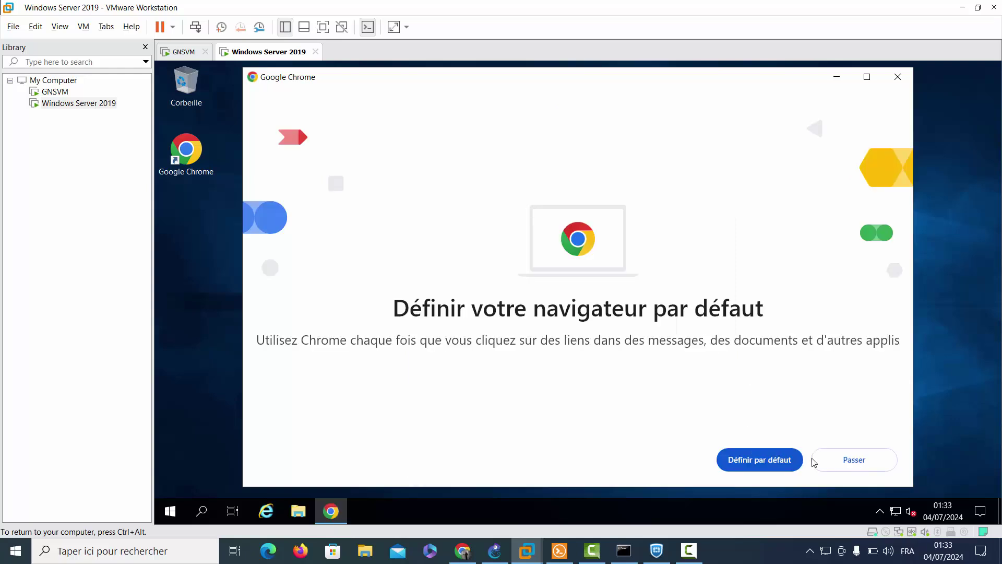
Skip making Chrome the default browser and accept the ad-privacy notice.
click(828, 460)
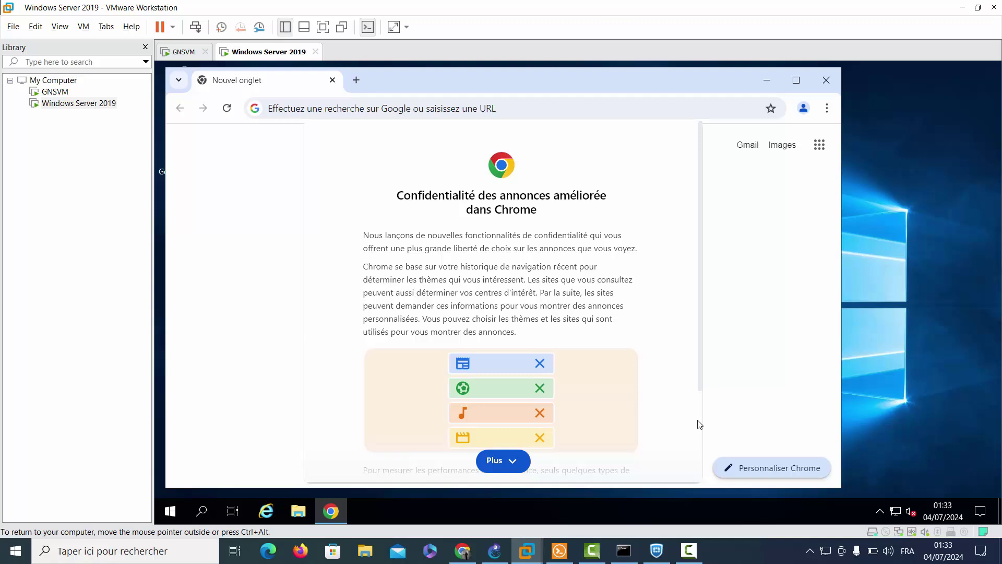
scroll(700, 425, down, 3)
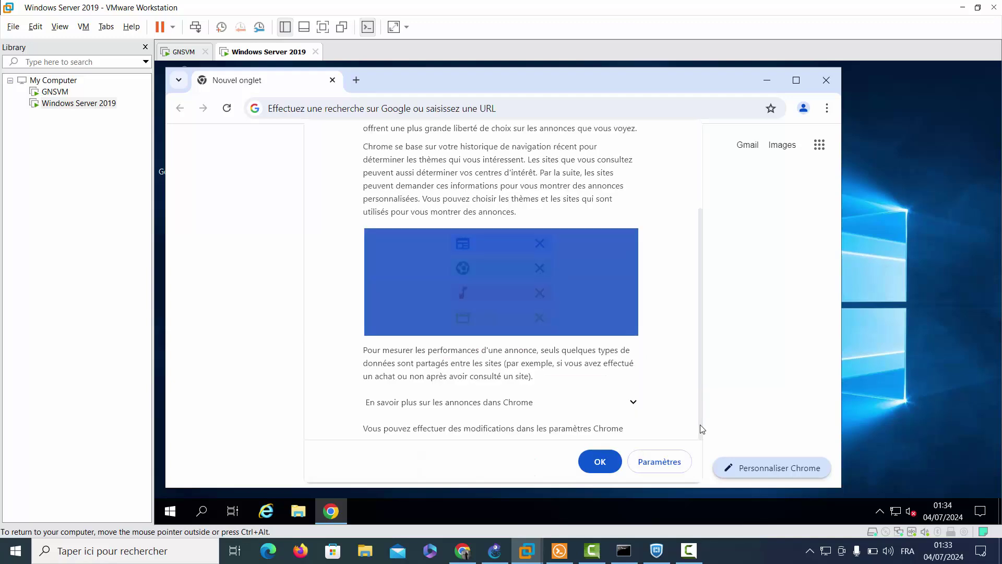
click(598, 464)
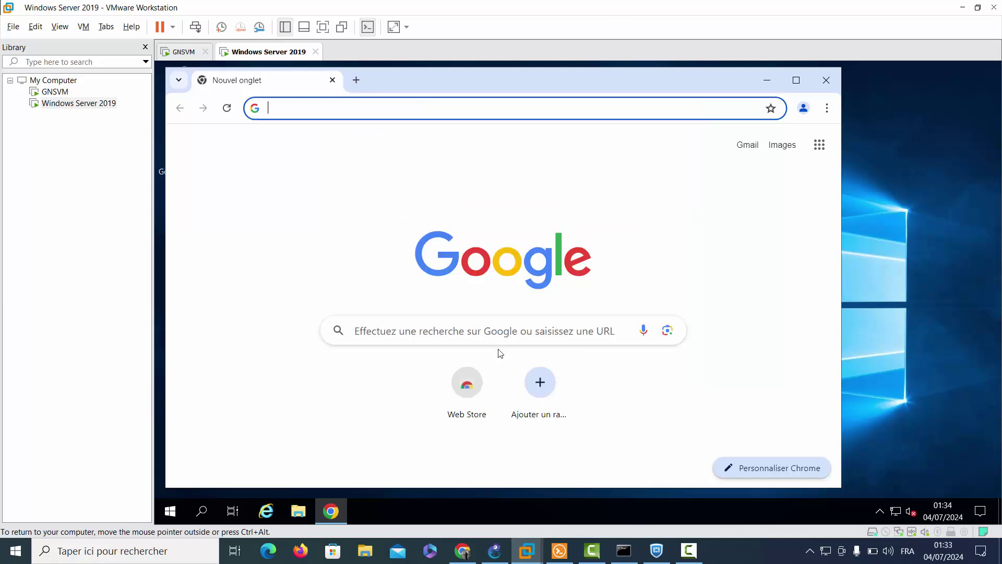
Search Google for 'gestion'.
click(490, 335)
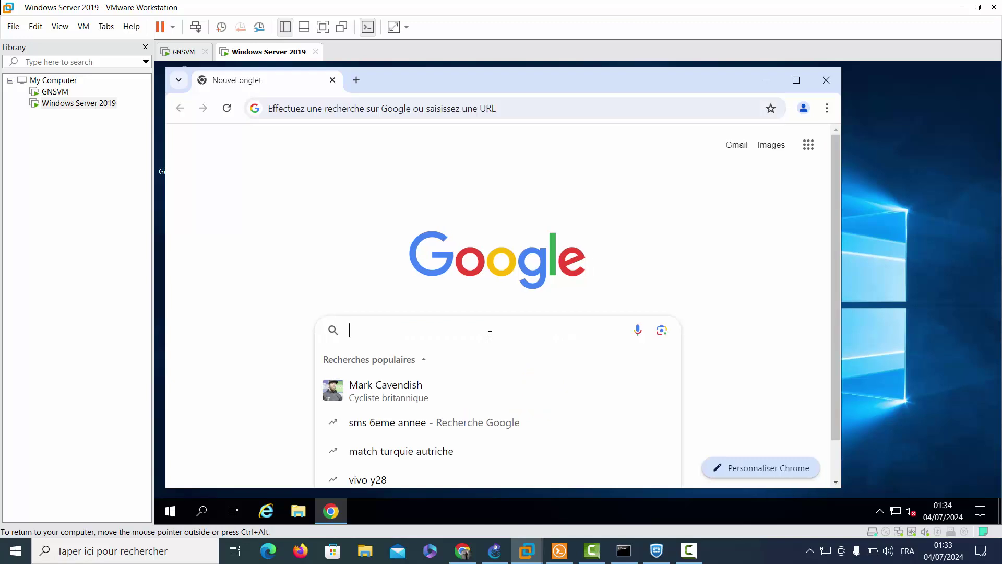
text(g)
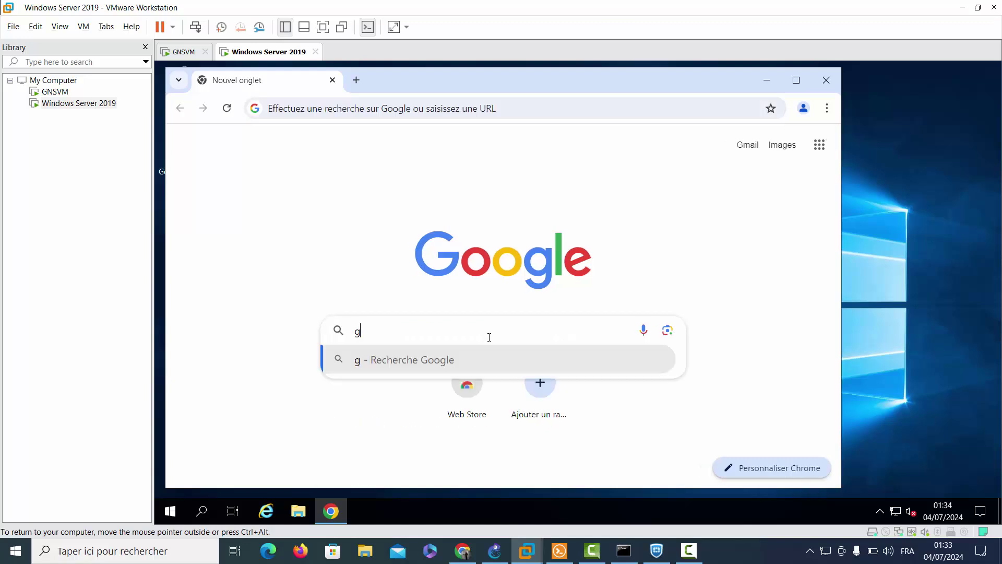
text(estio)
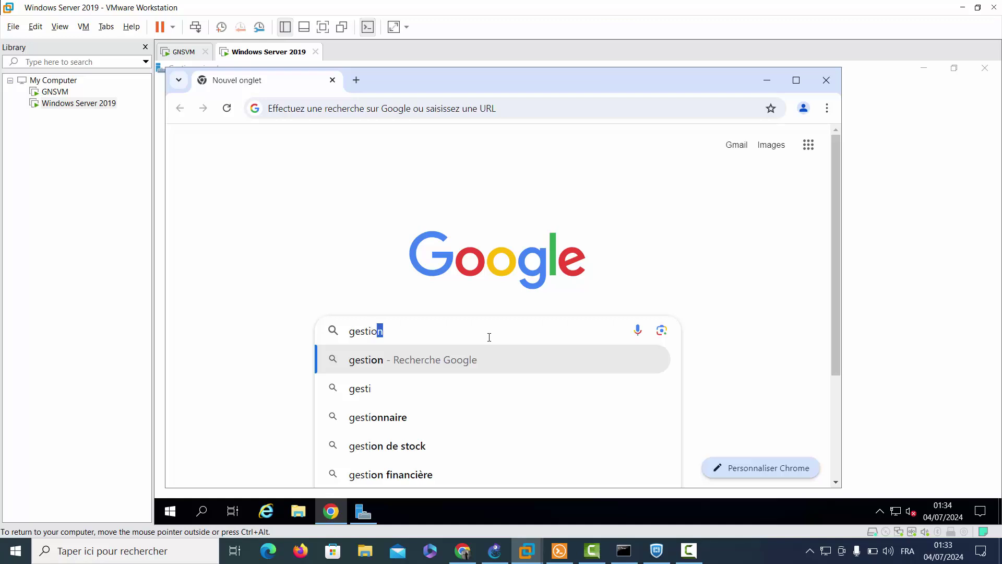
text(n)
key(Return)
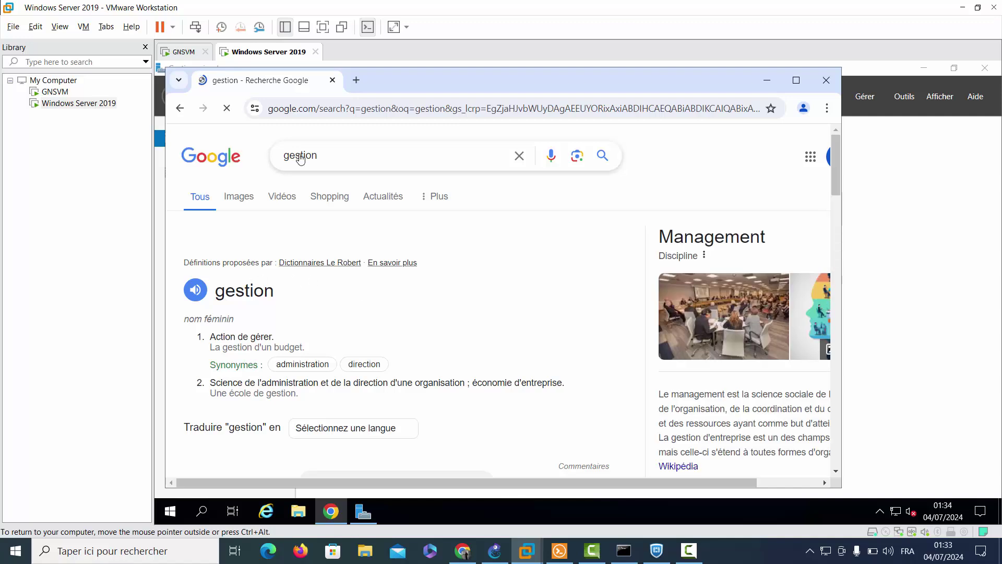
Search Google for the author's name, open his YouTube channel, then return to FortiGate.
click(519, 159)
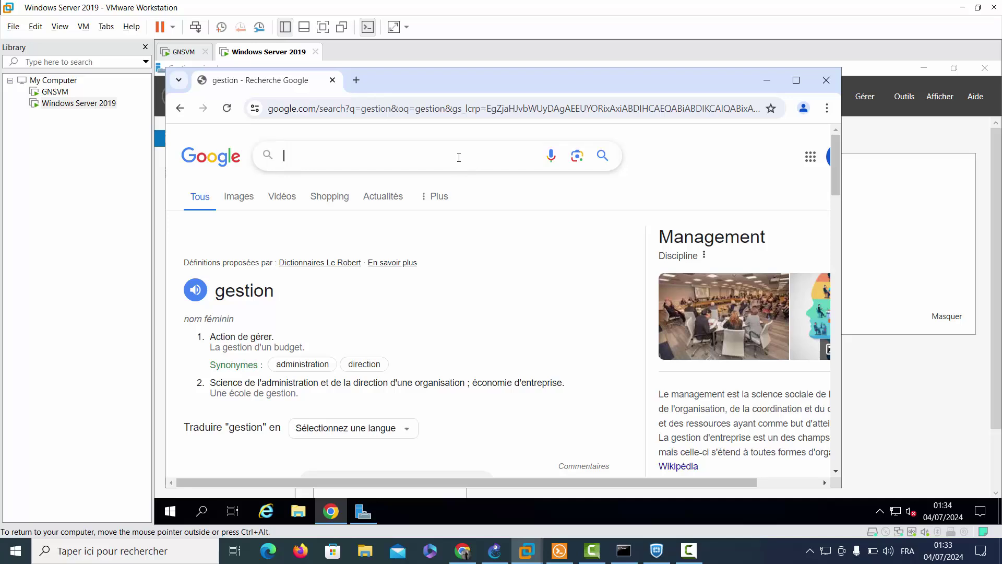
click(501, 164)
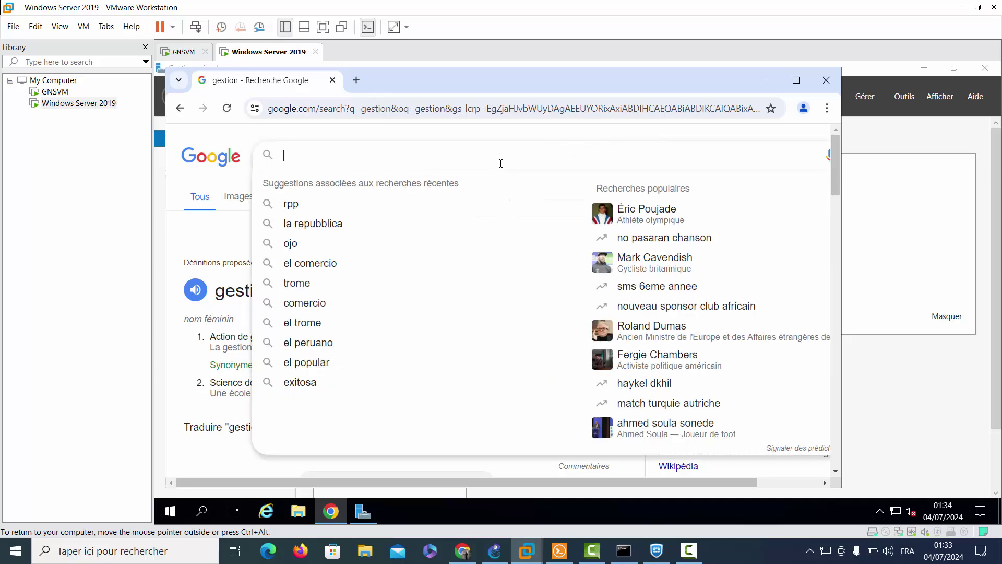
text(aloui)
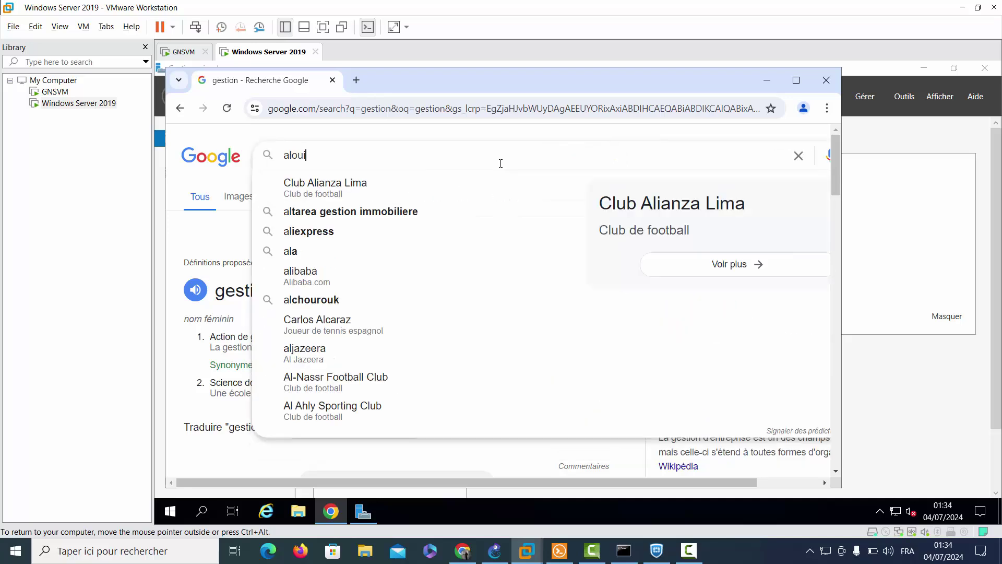
text( hosni)
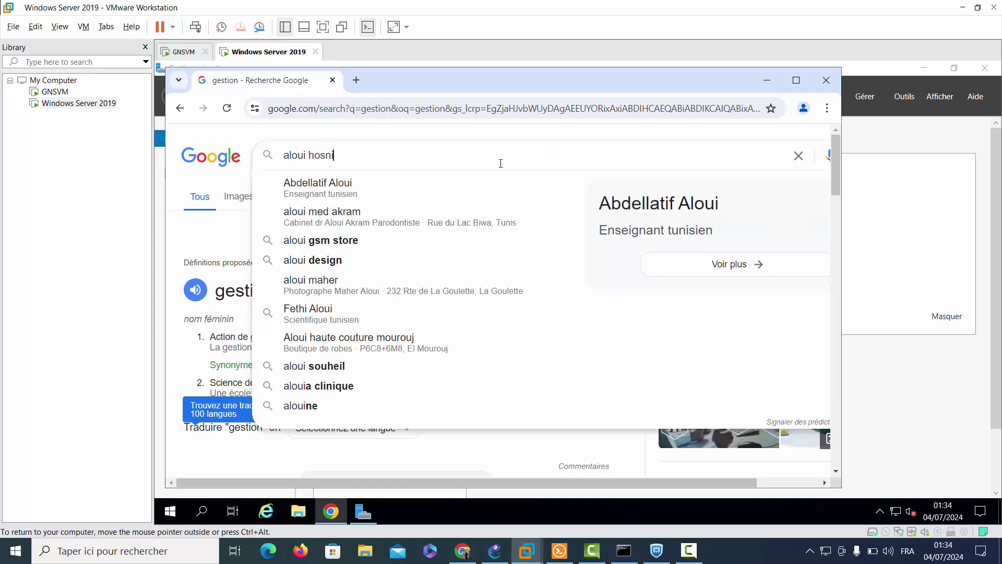
key(Escape)
key(Return)
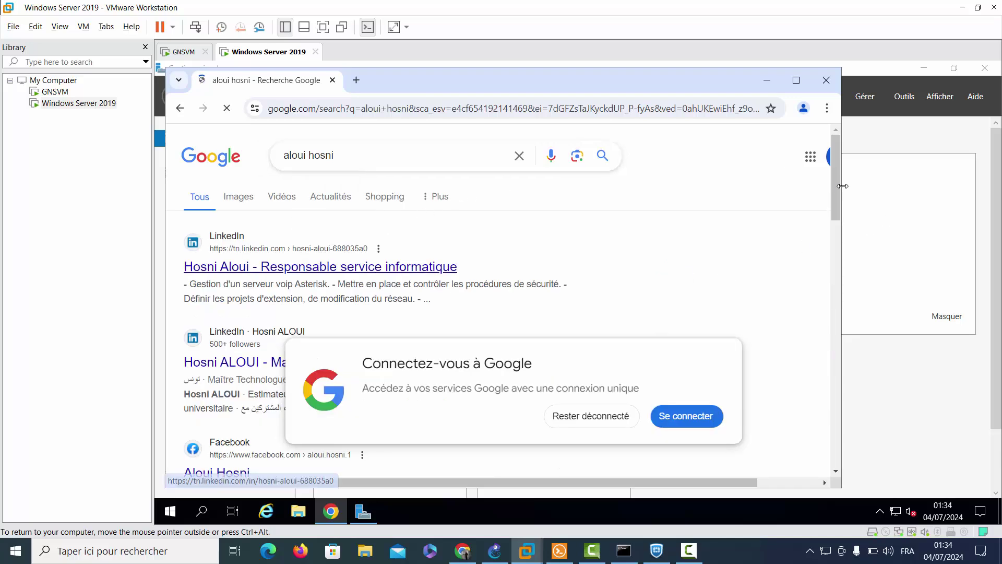
scroll(840, 210, down, 5)
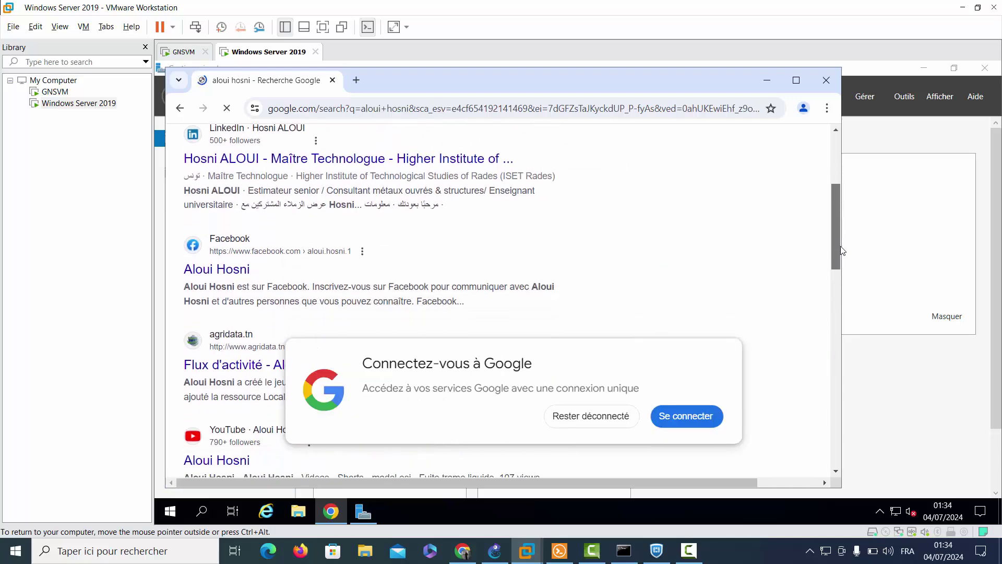
drag(842, 252, 843, 280)
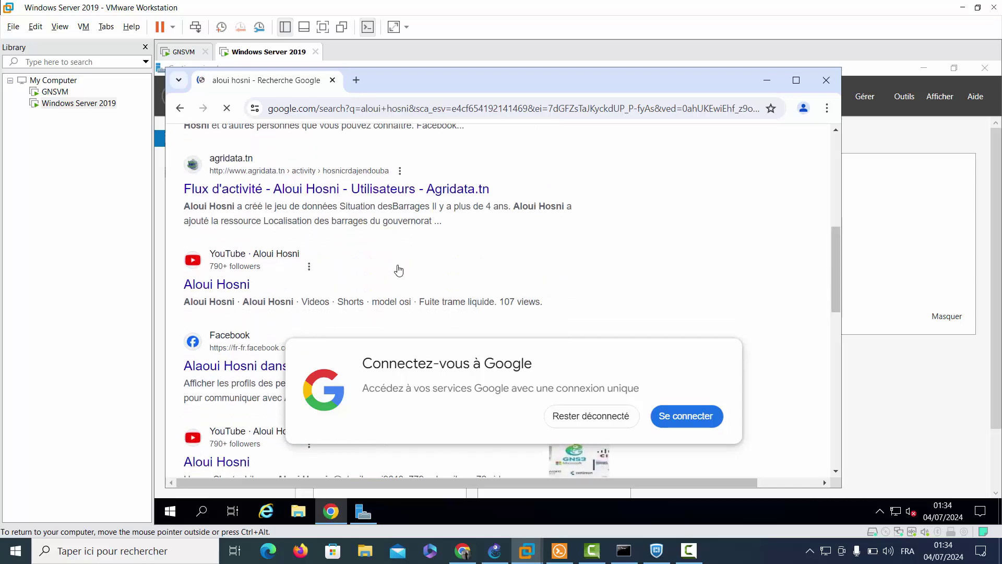
click(236, 286)
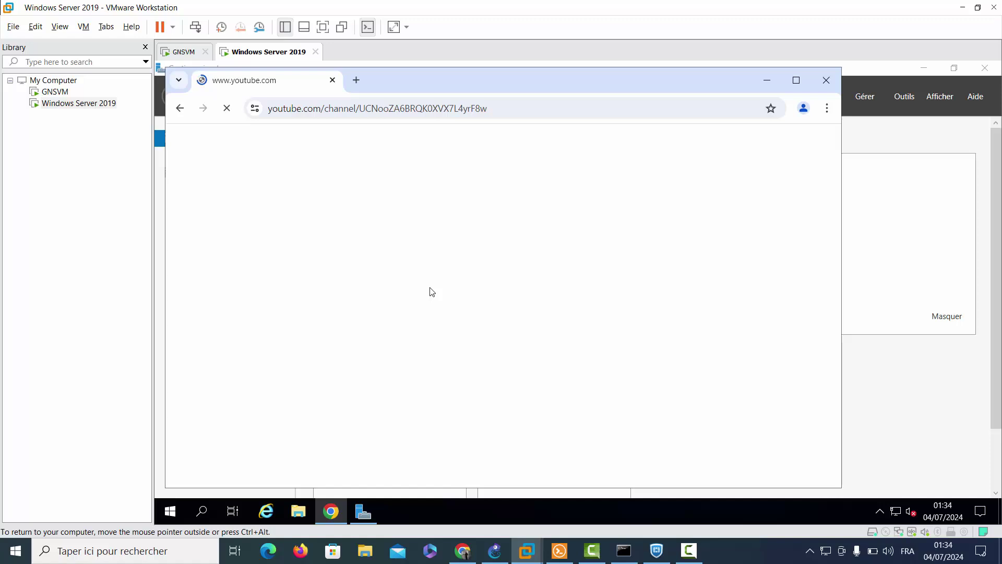
click(463, 551)
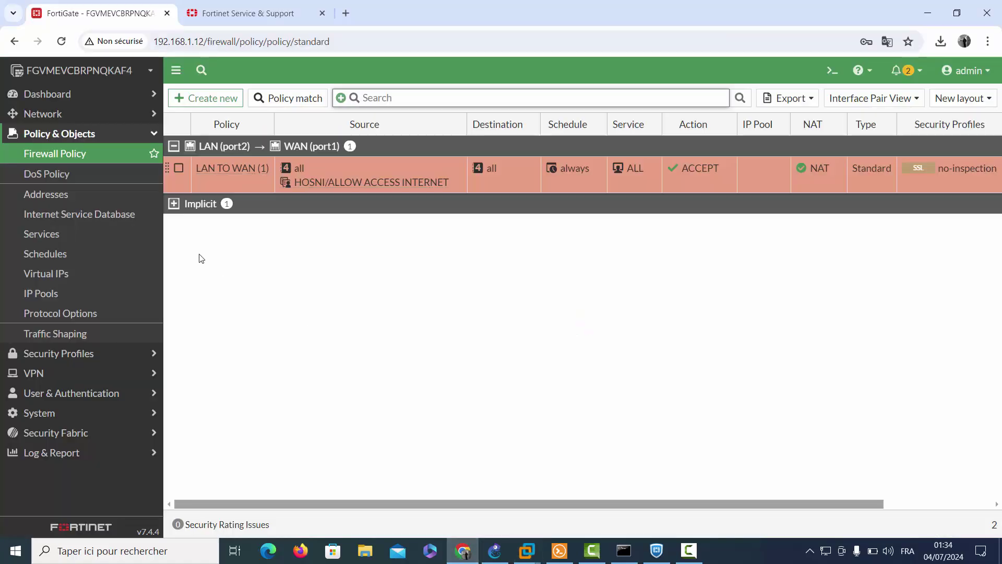
Open Dashboard > Firewall User Monitor, which lists no authenticated firewall users.
click(97, 94)
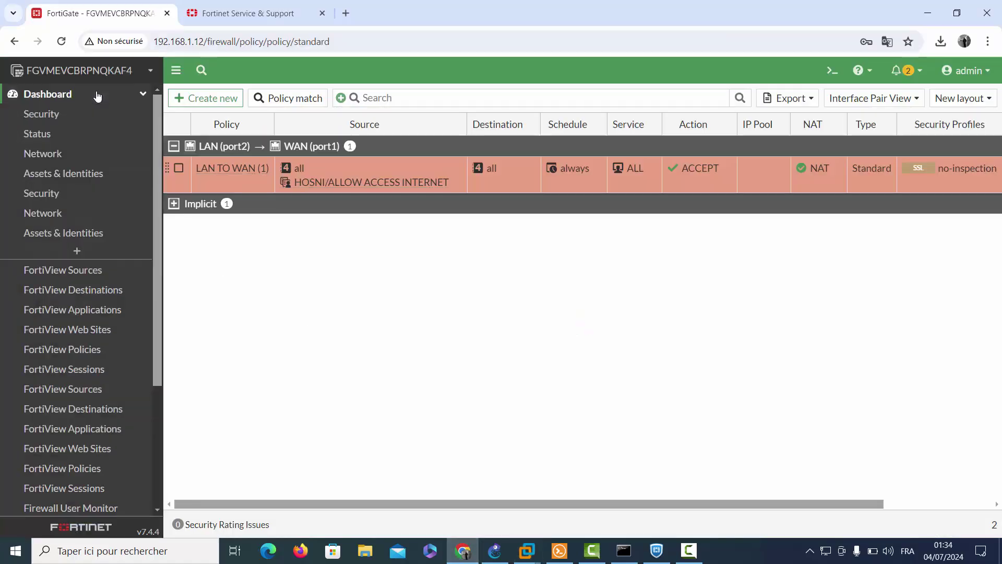
click(112, 509)
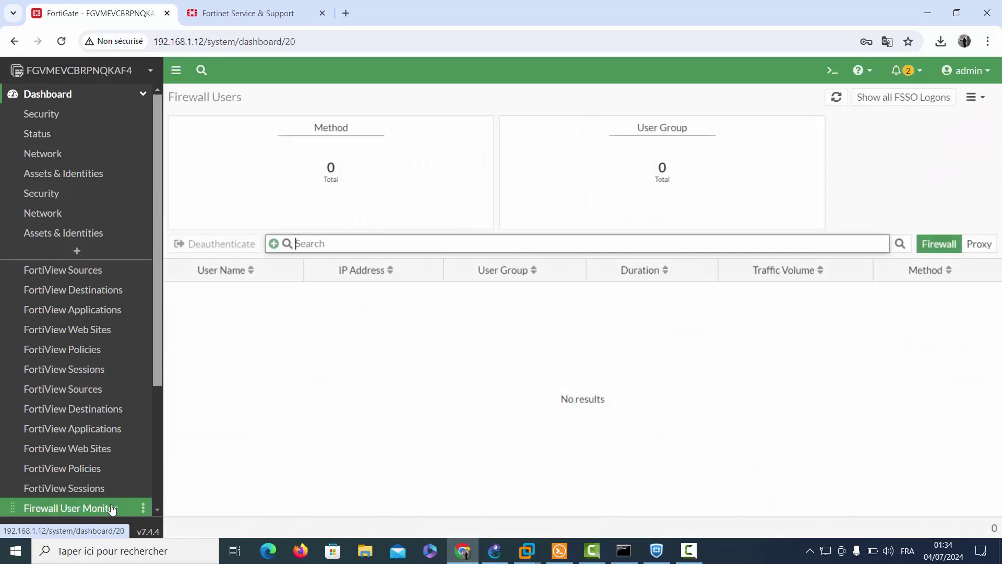
scroll(158, 446, down, 1)
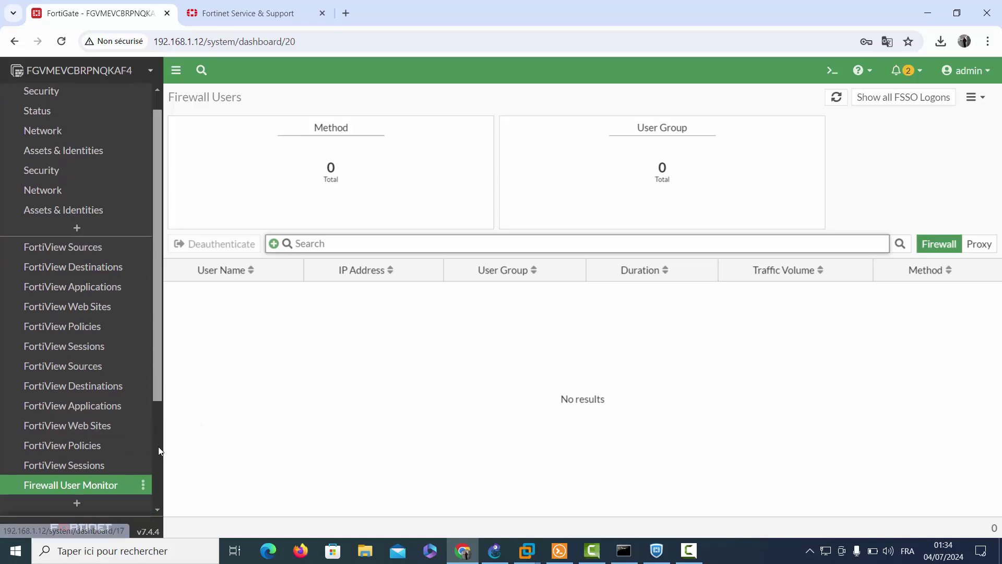
scroll(158, 446, down, 3)
Switch to the Windows Server 2019 VM and launch Configure Fortinet Single Sign On Agent from Start.
mouse_move(529, 554)
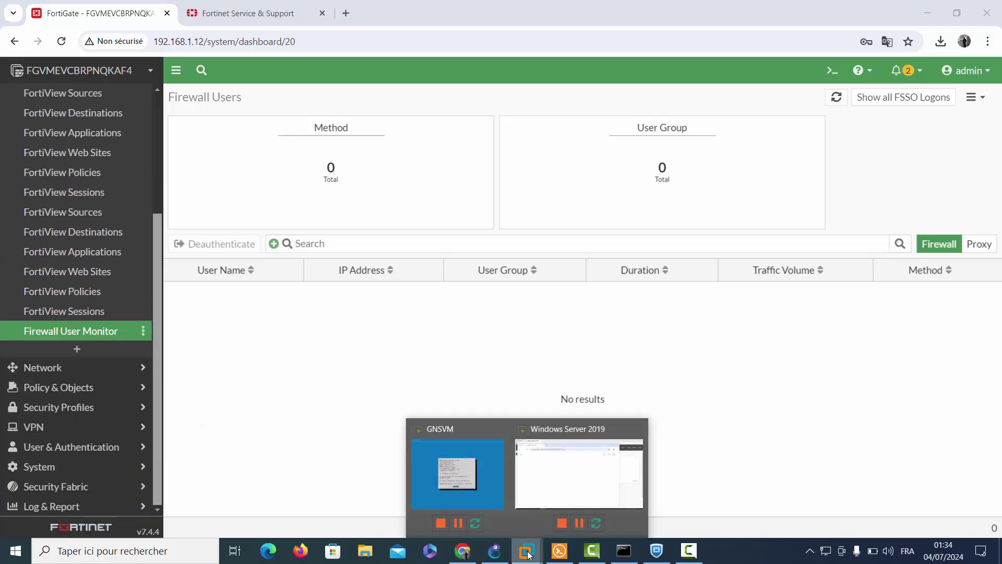
click(572, 493)
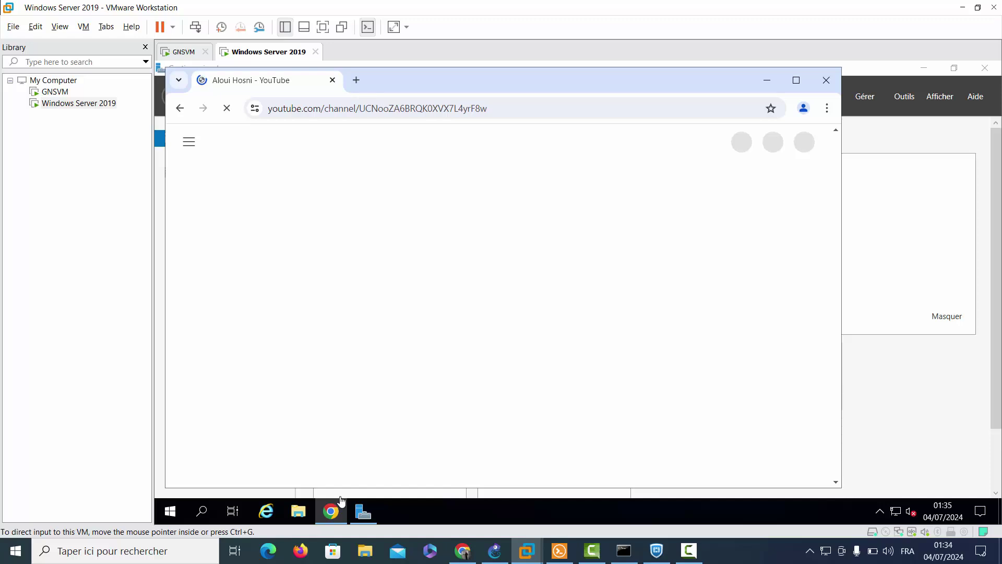
click(174, 516)
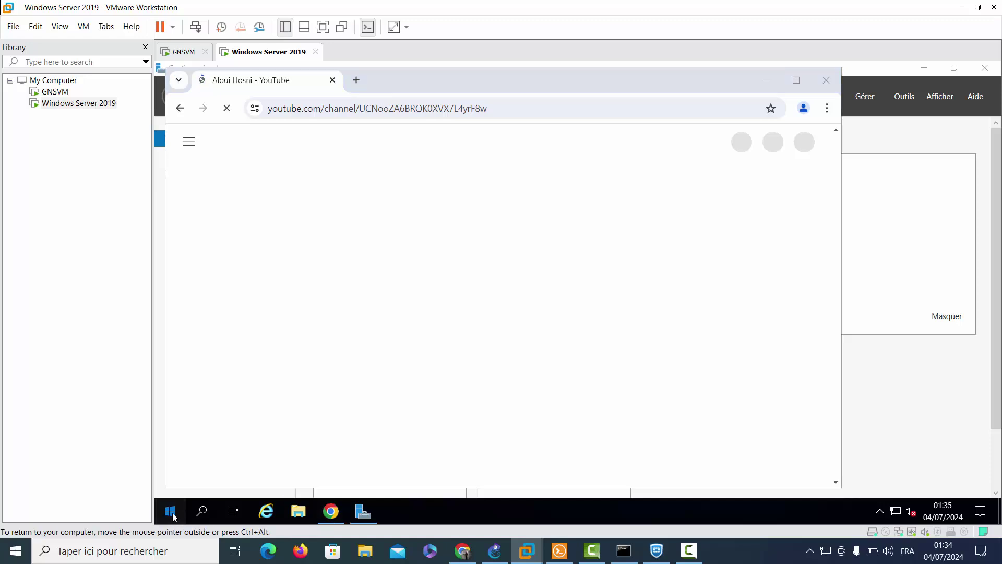
click(171, 511)
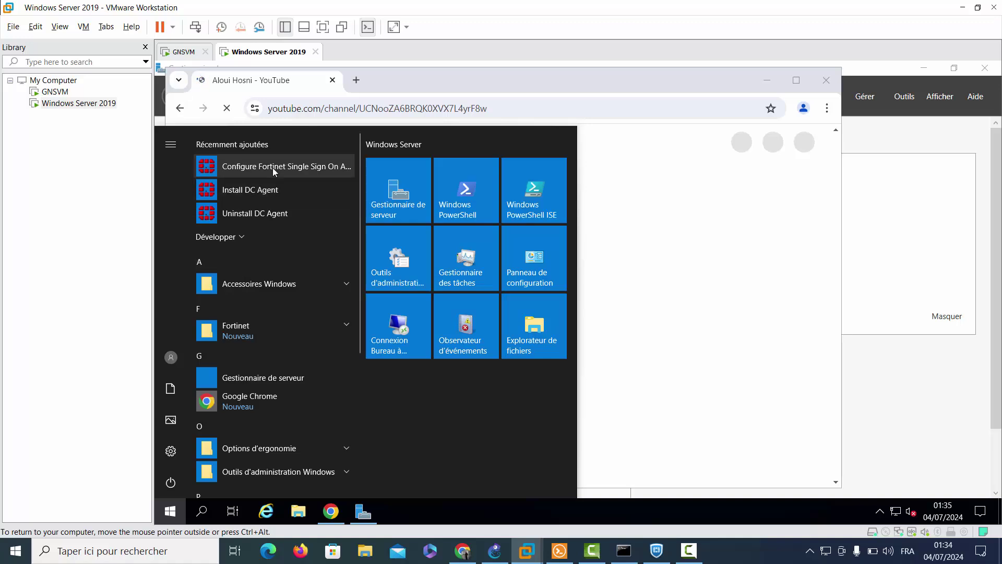
click(703, 369)
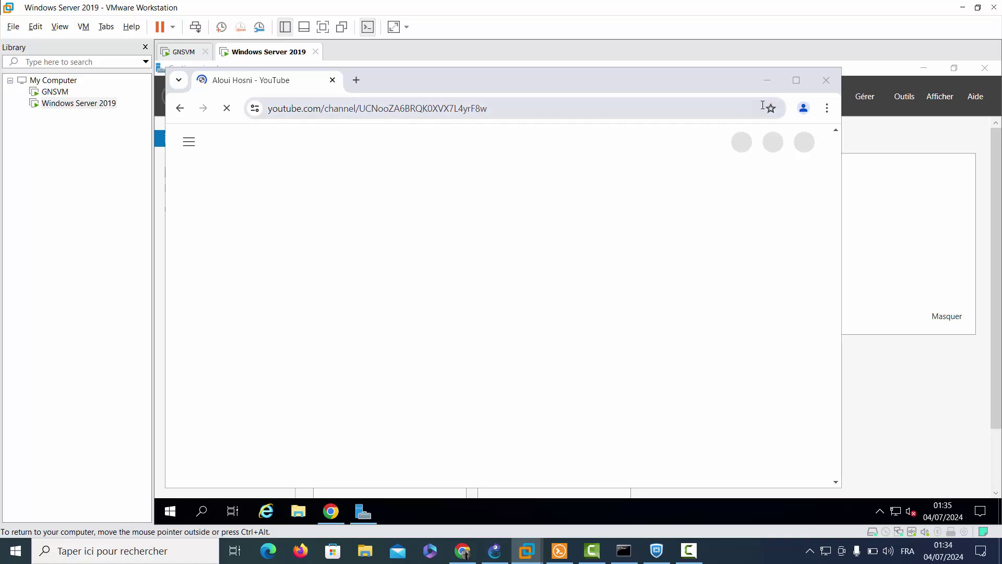
click(766, 80)
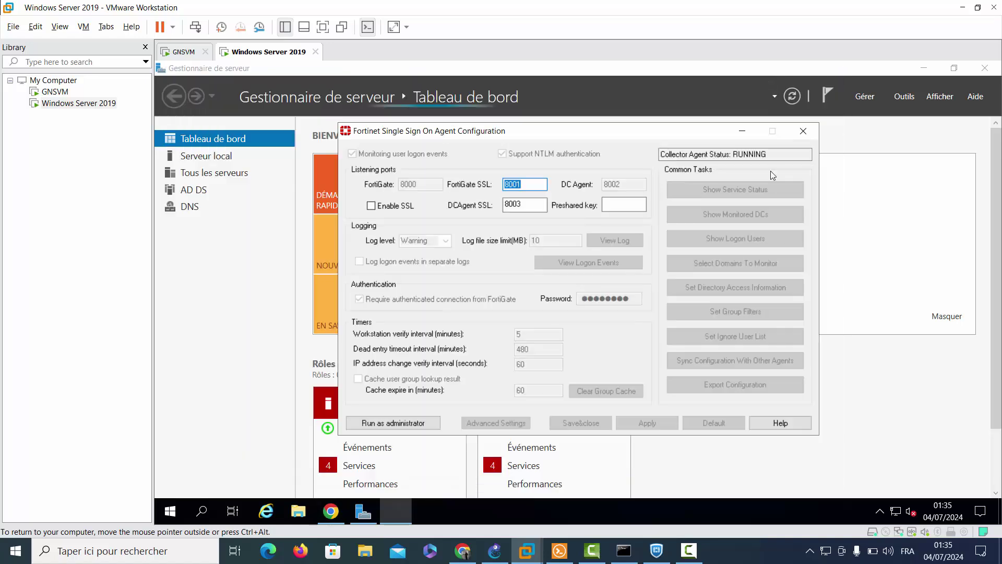
Close Server Manager, rerun the FSSO agent configuration as administrator, then return to FortiGate.
click(422, 427)
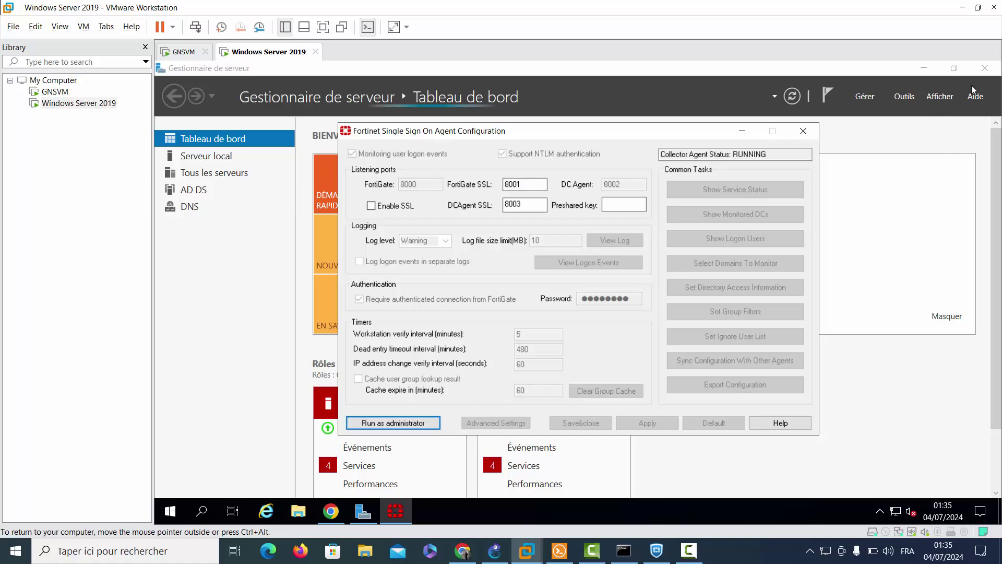
click(984, 75)
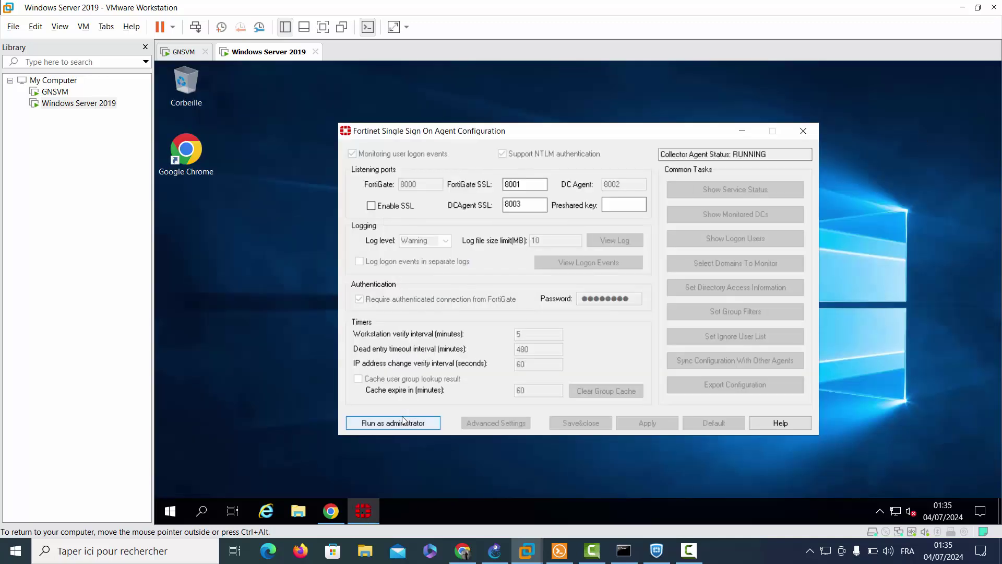
click(400, 422)
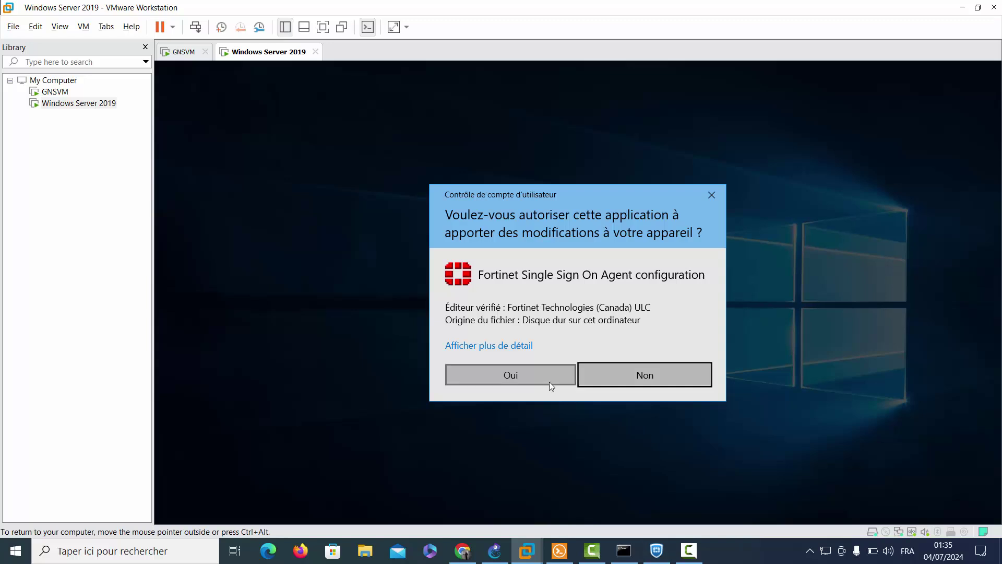
click(549, 381)
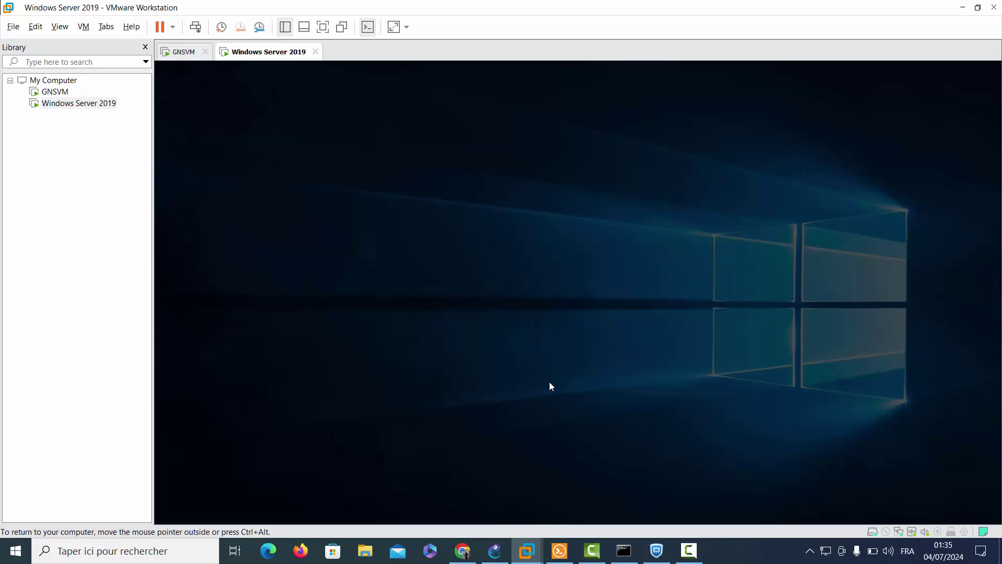
click(460, 557)
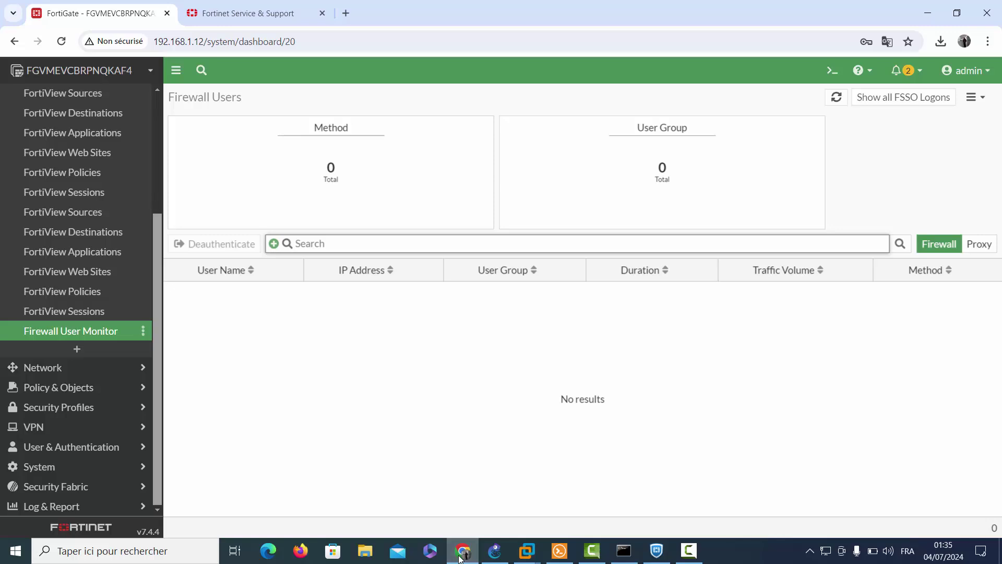
Switch to the Windows Server VM and approve the administrator permission prompt.
click(463, 554)
click(519, 549)
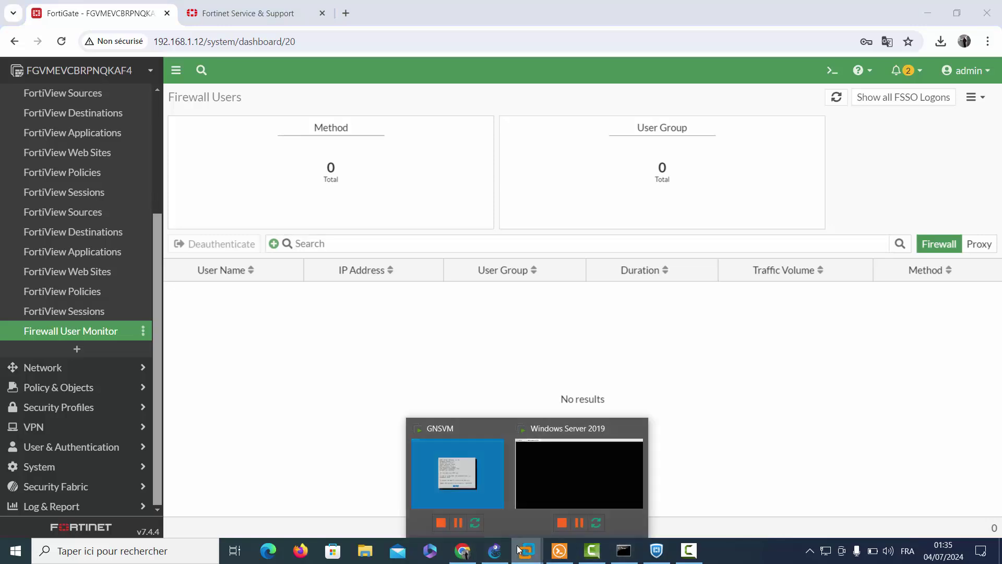
click(569, 486)
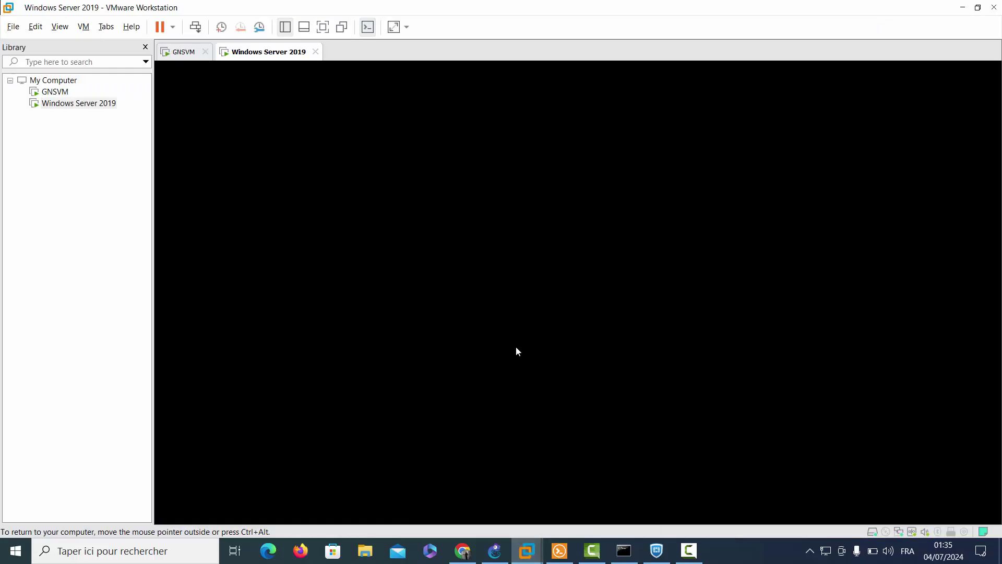
click(534, 374)
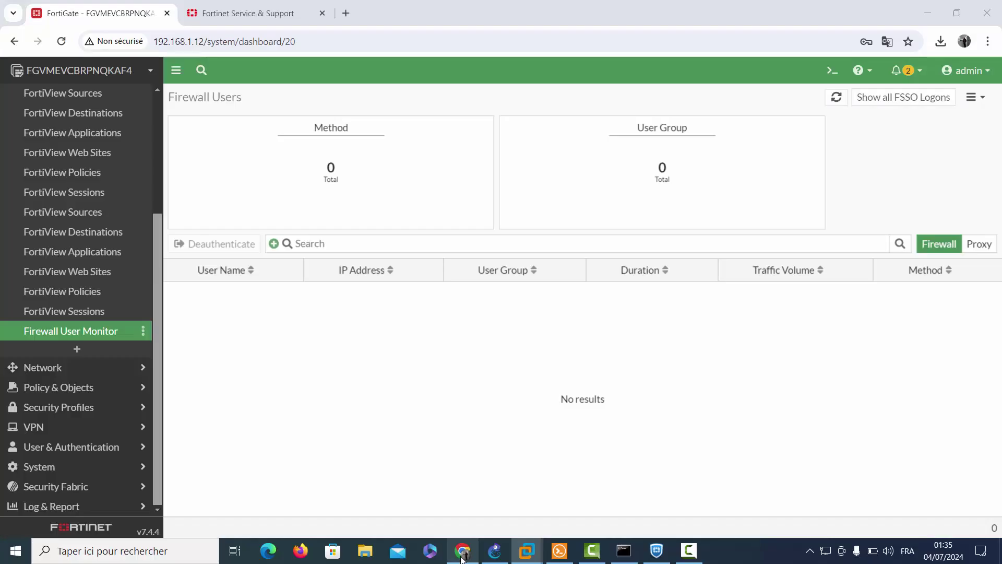
Review FortiGate's Firewall Policy list with the LAN to WAN policy, then bring the VM back.
click(462, 553)
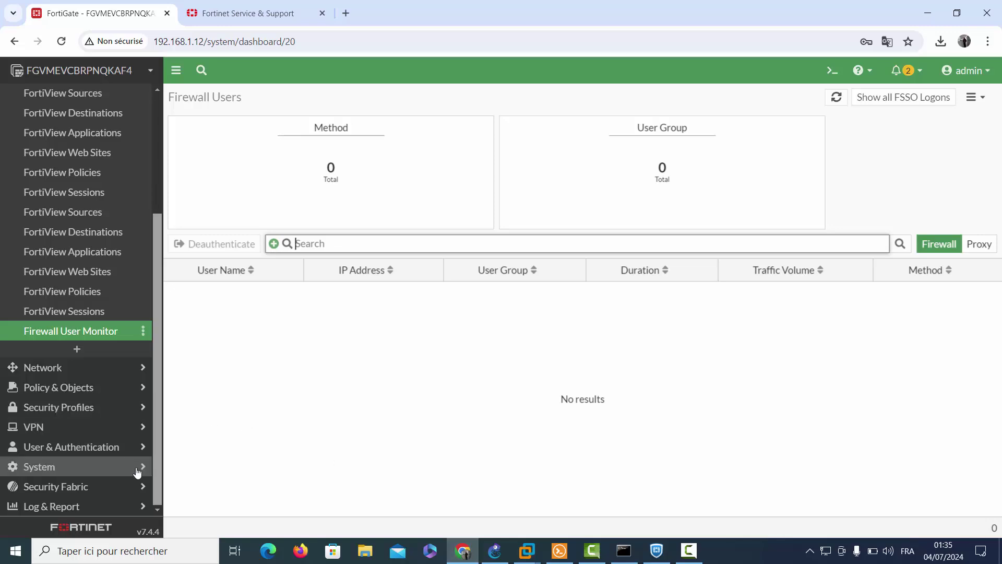
click(96, 389)
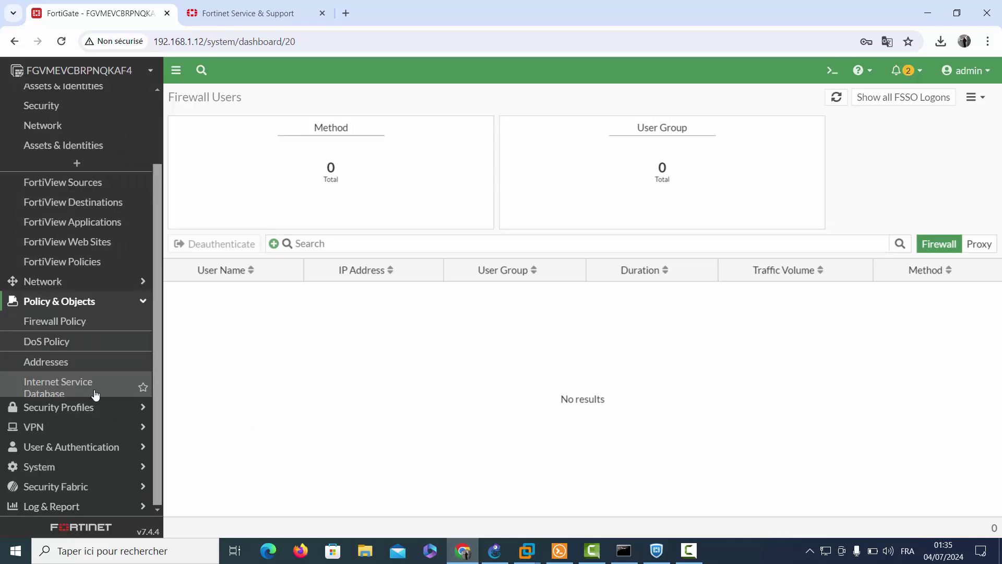
click(44, 162)
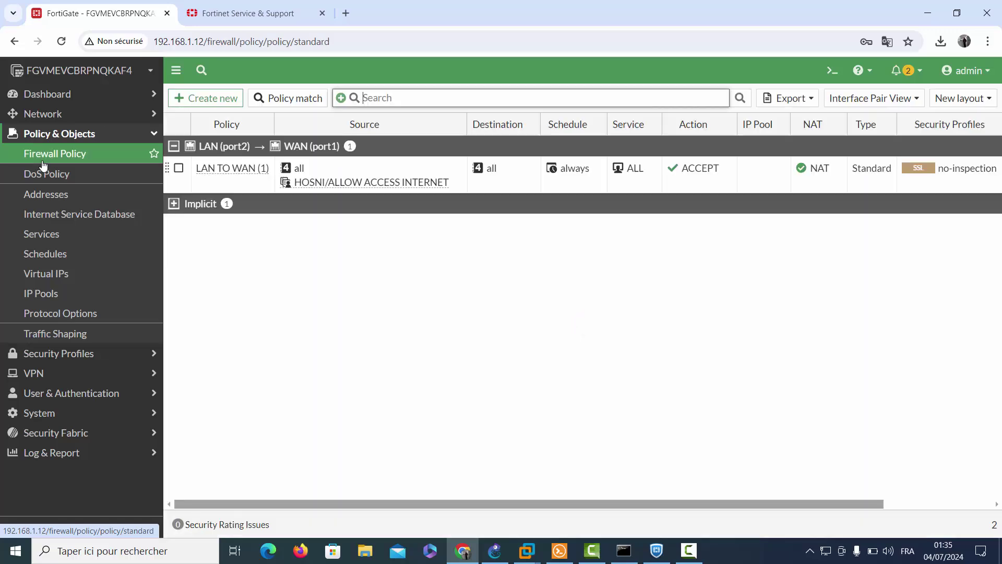
click(937, 503)
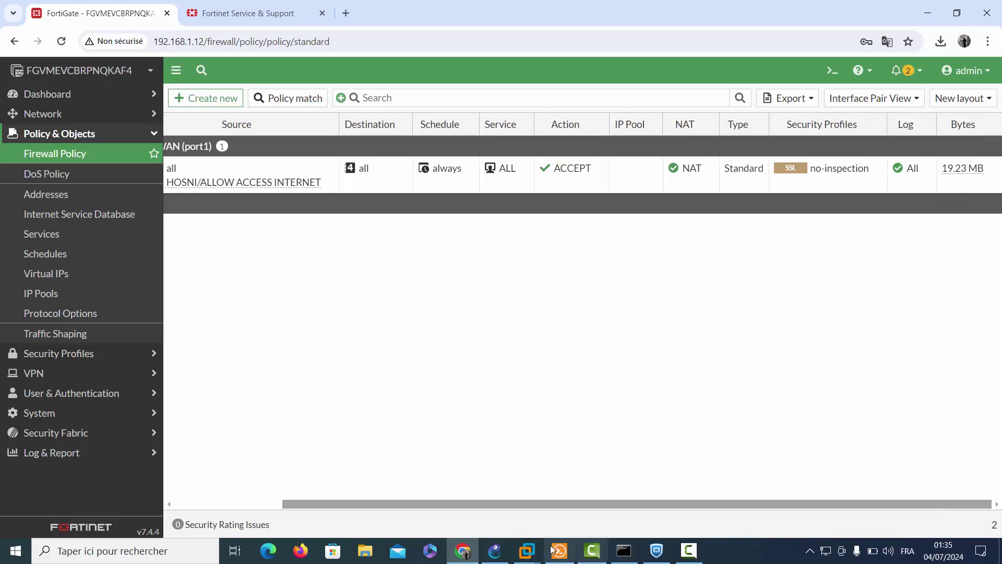
mouse_move(543, 552)
click(545, 494)
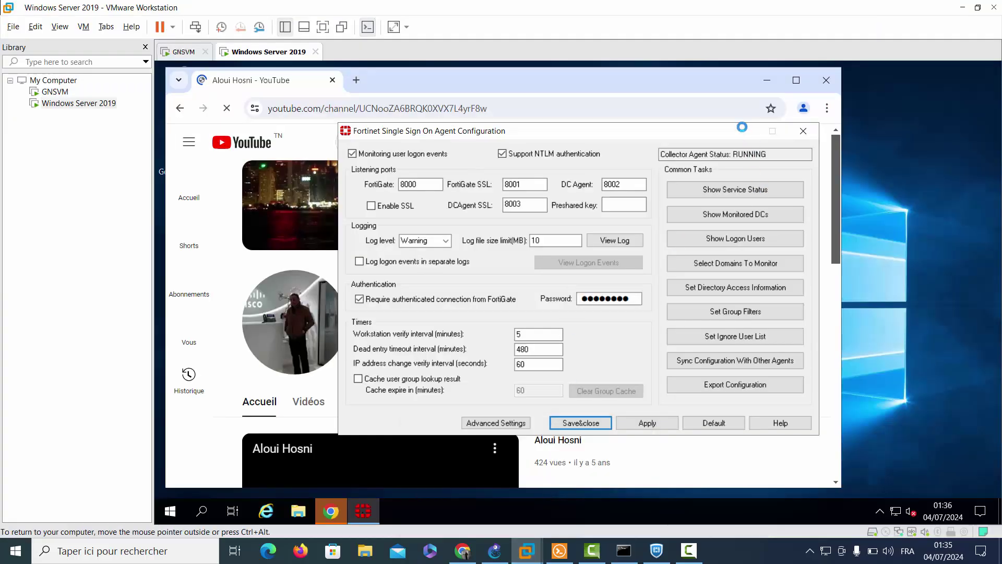
Request the FSSO collector agent's service status, then return to FortiGate's Firewall Policy page.
click(752, 486)
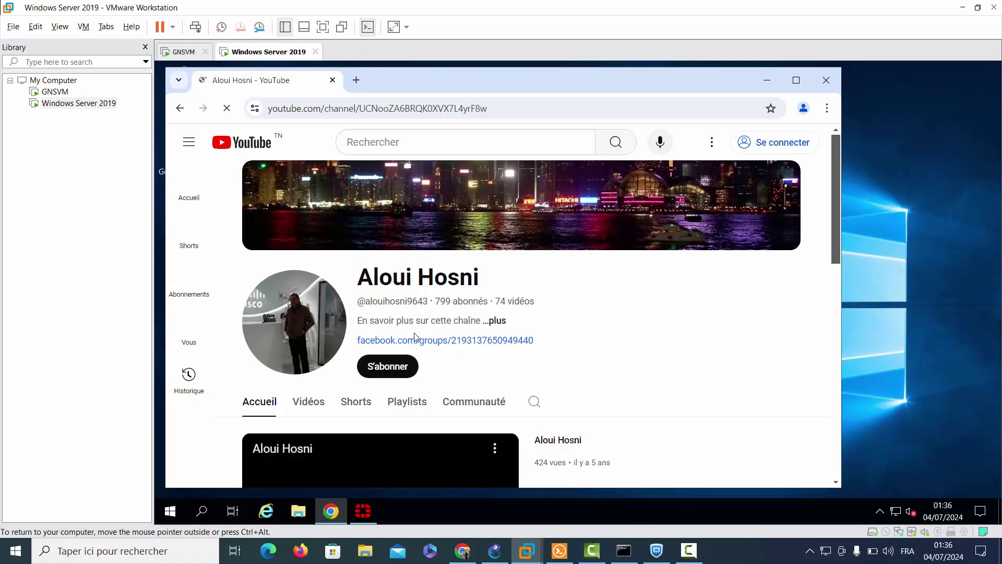
click(363, 512)
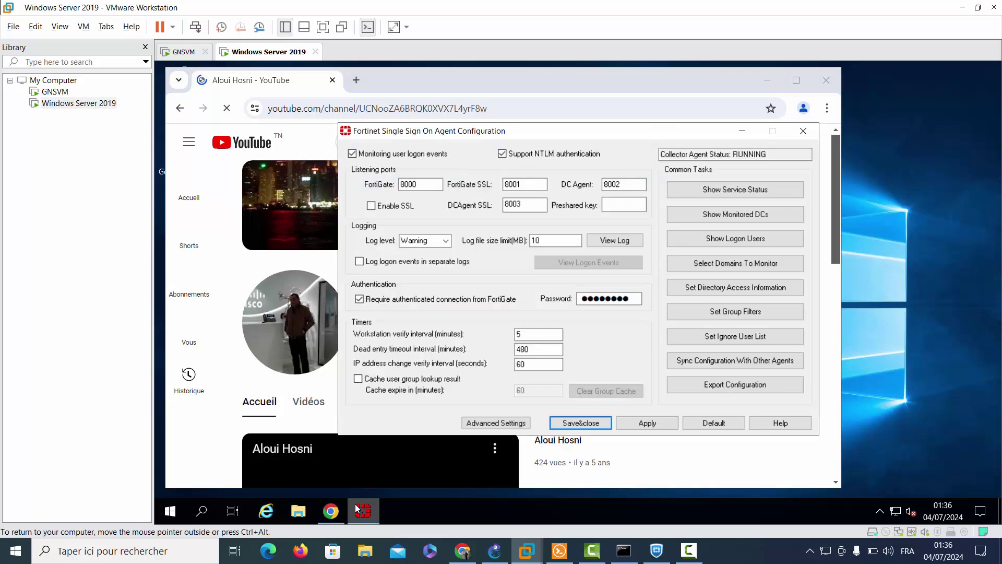
click(704, 194)
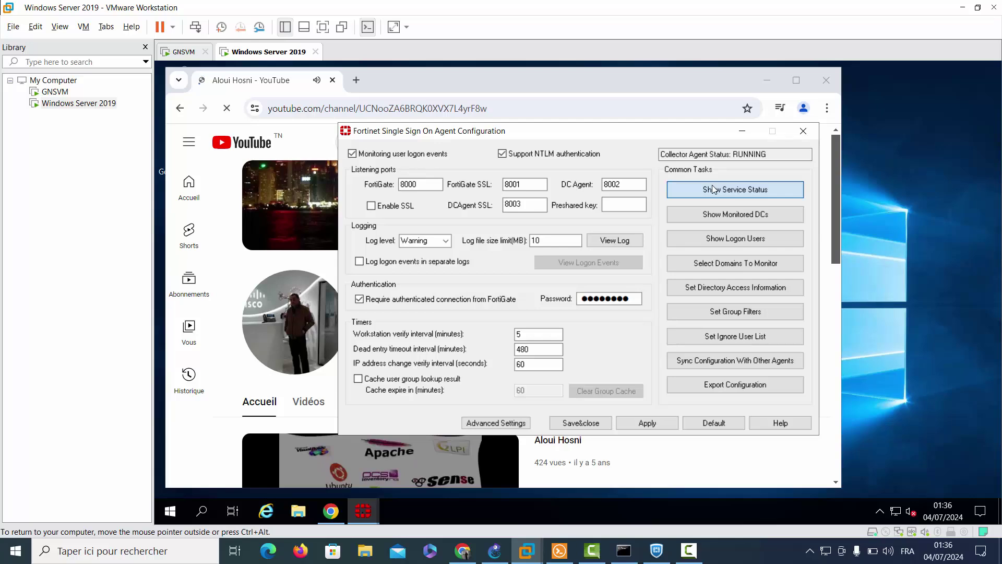
click(713, 189)
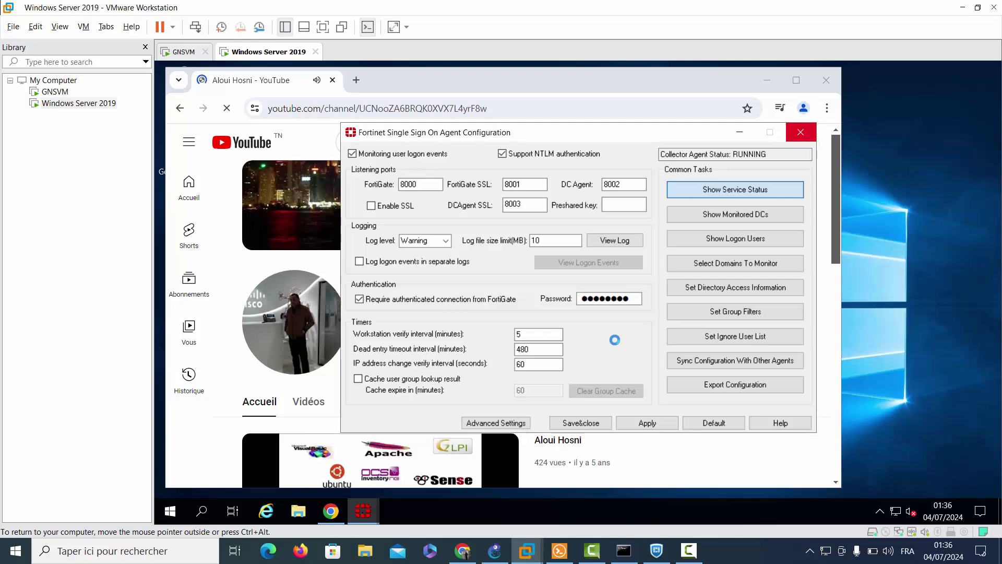
click(463, 551)
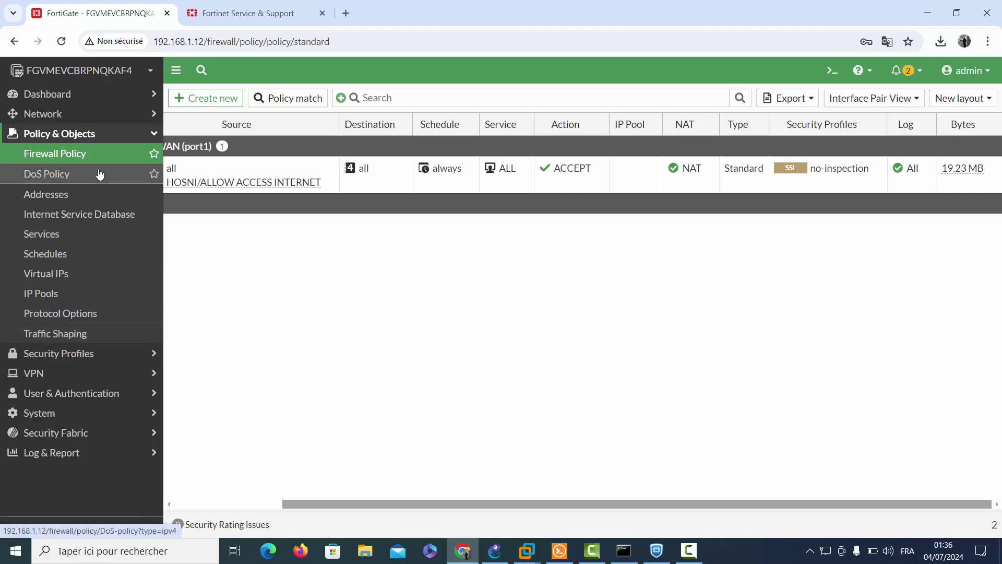
Open Firewall User Monitor on the Firewall view with all FSSO logons shown and select user1.
click(73, 95)
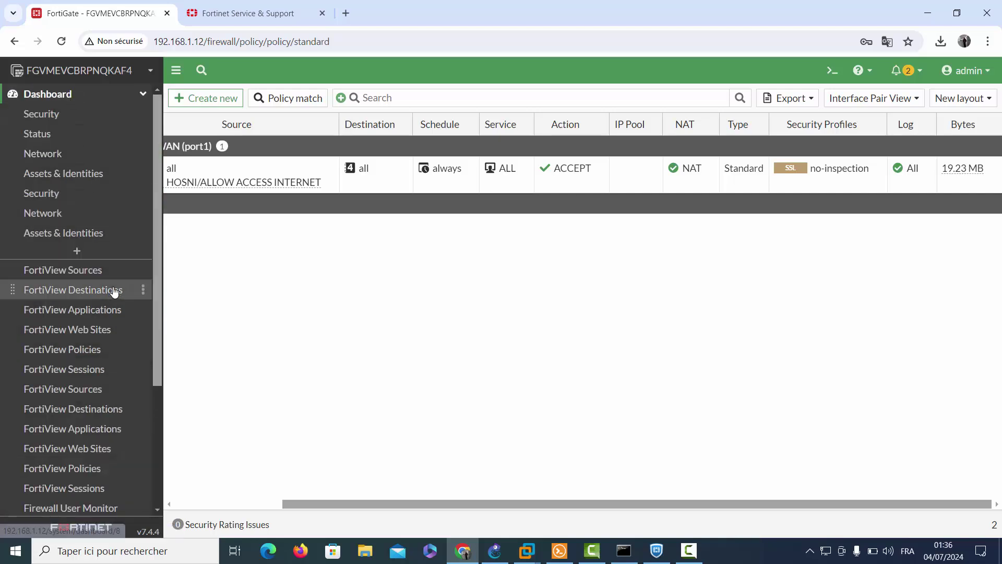
click(105, 507)
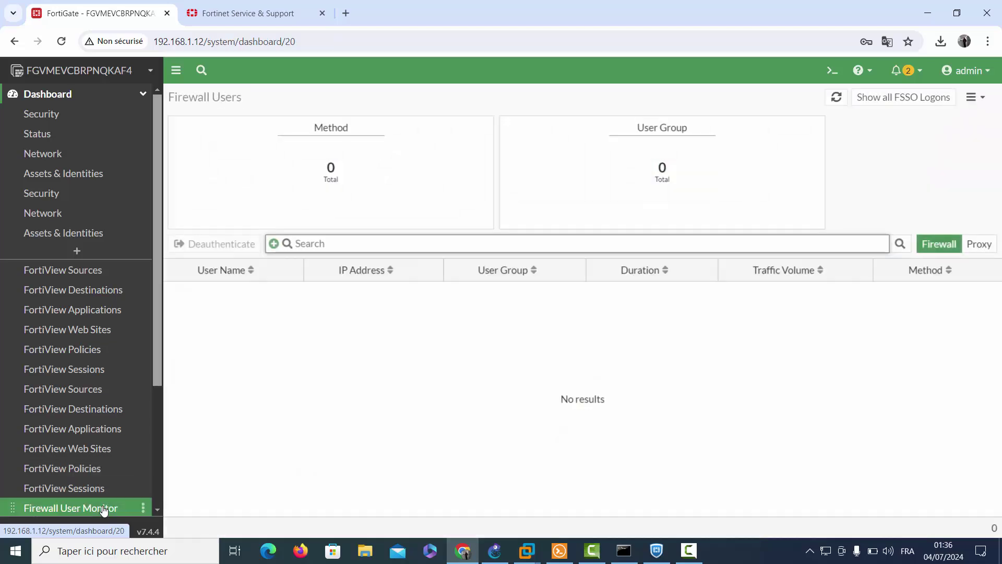
click(984, 245)
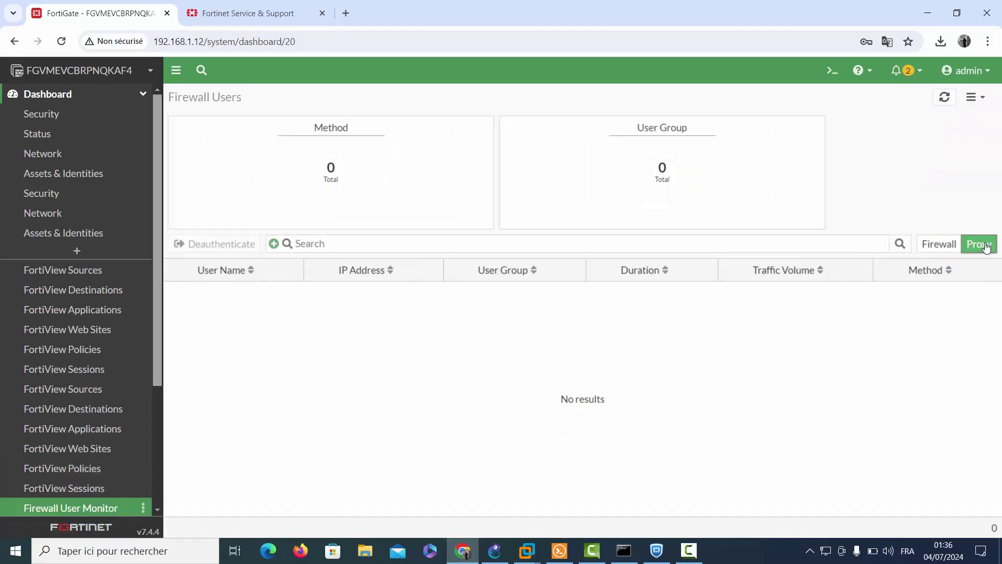
click(958, 245)
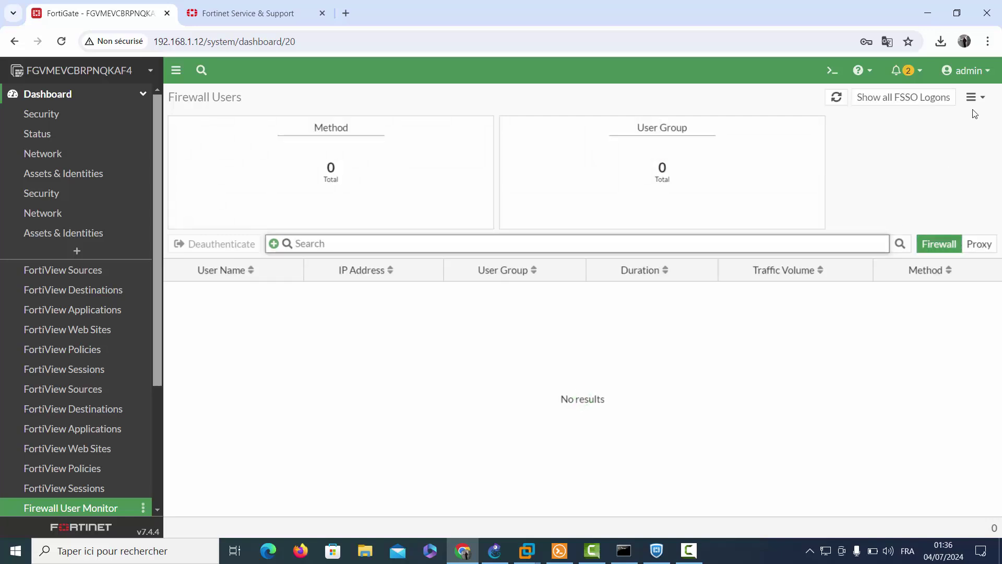
click(930, 99)
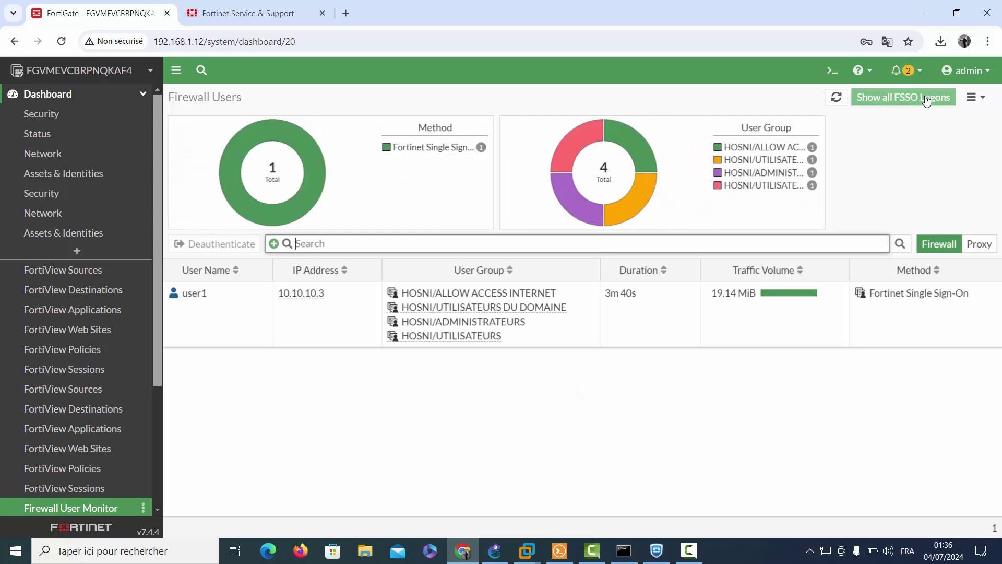
click(230, 314)
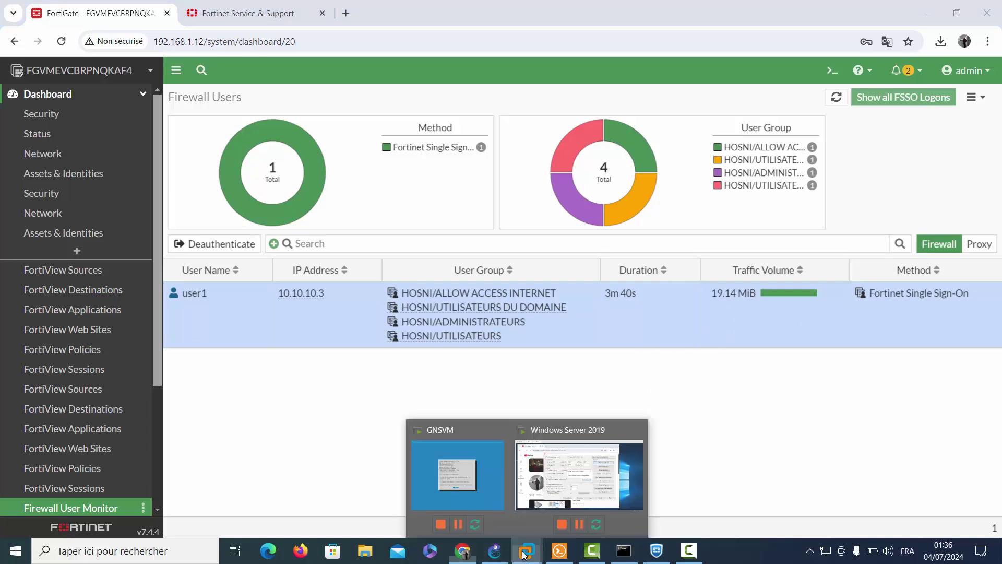
On the VM, dismiss the FortiGate status timeout and close the Service Status window.
mouse_move(527, 551)
click(561, 485)
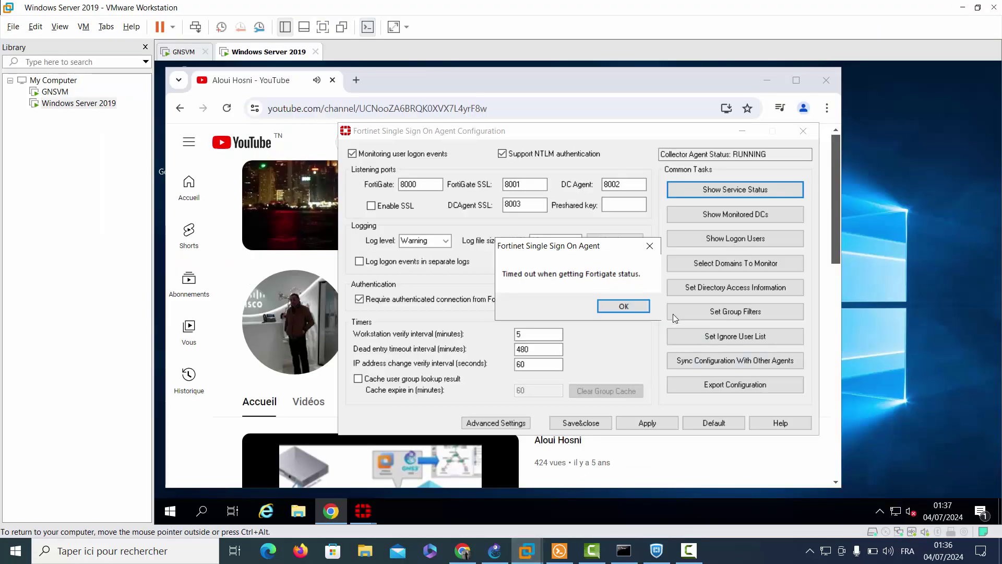
click(623, 306)
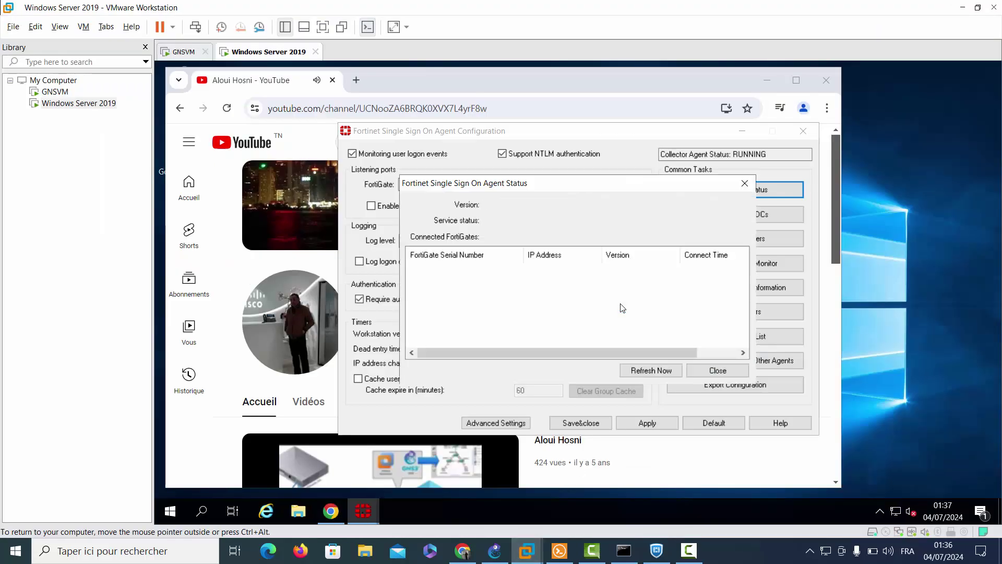
click(687, 373)
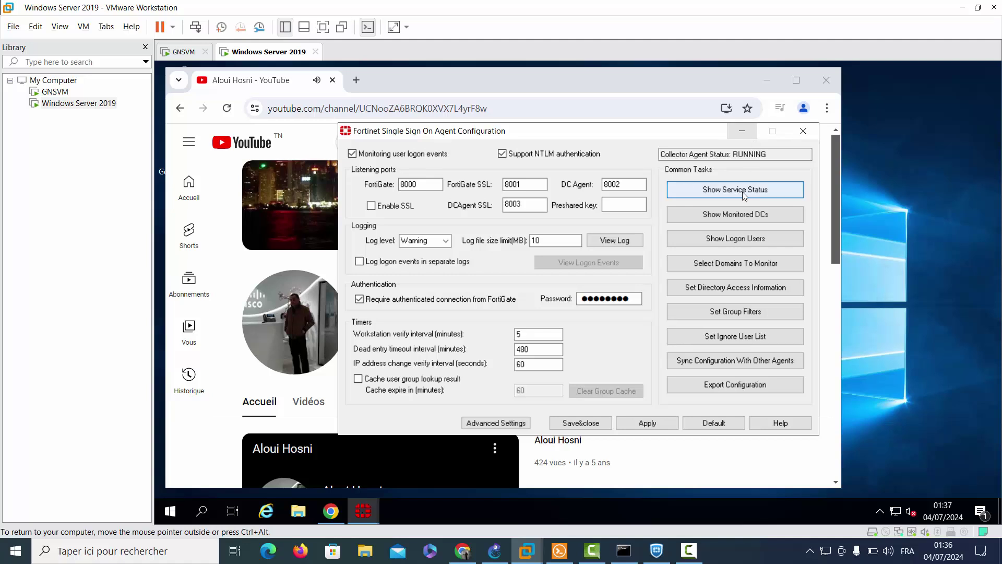
Check the monitored DC agents (0 active), dismiss the timeout, and close DC Agent Status.
click(738, 218)
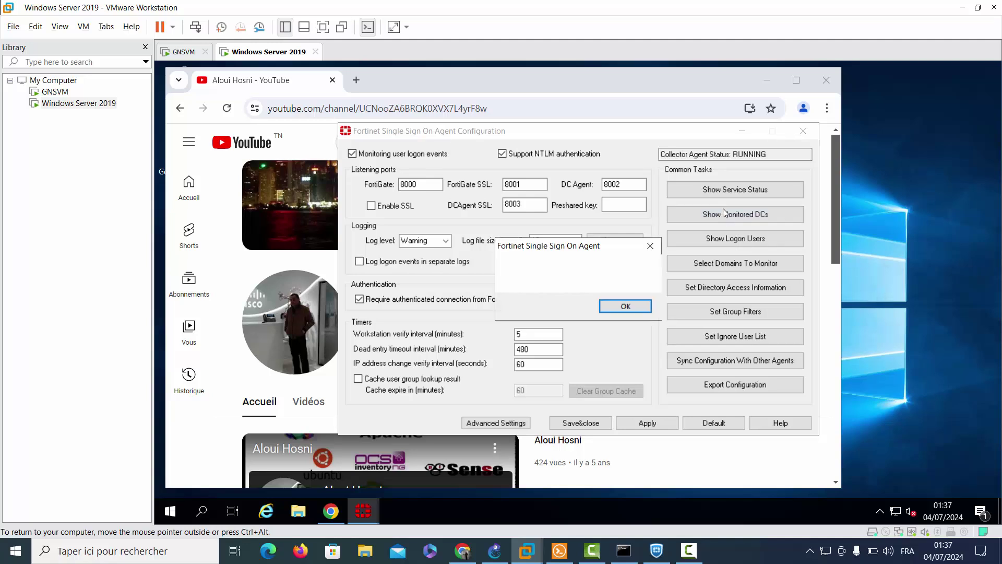
click(625, 307)
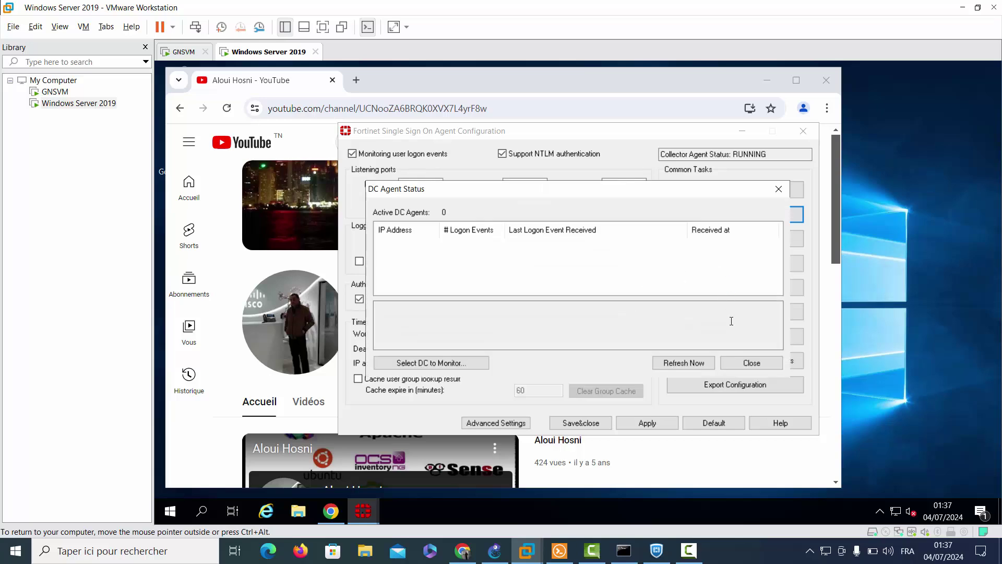
click(747, 366)
Show logon users, view user1's 10.10.10.3 entry with status OK, then return to FortiGate.
click(728, 246)
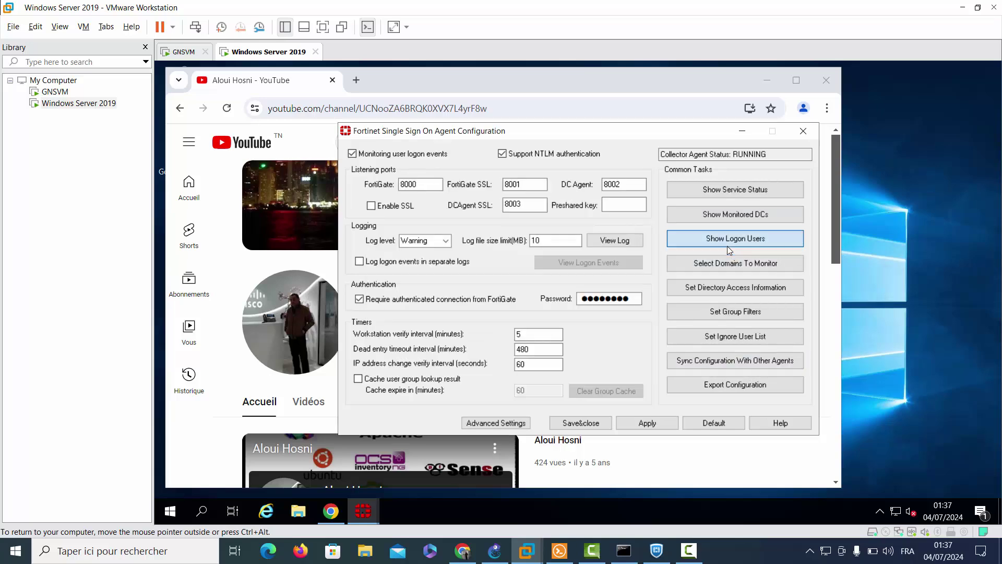
click(742, 131)
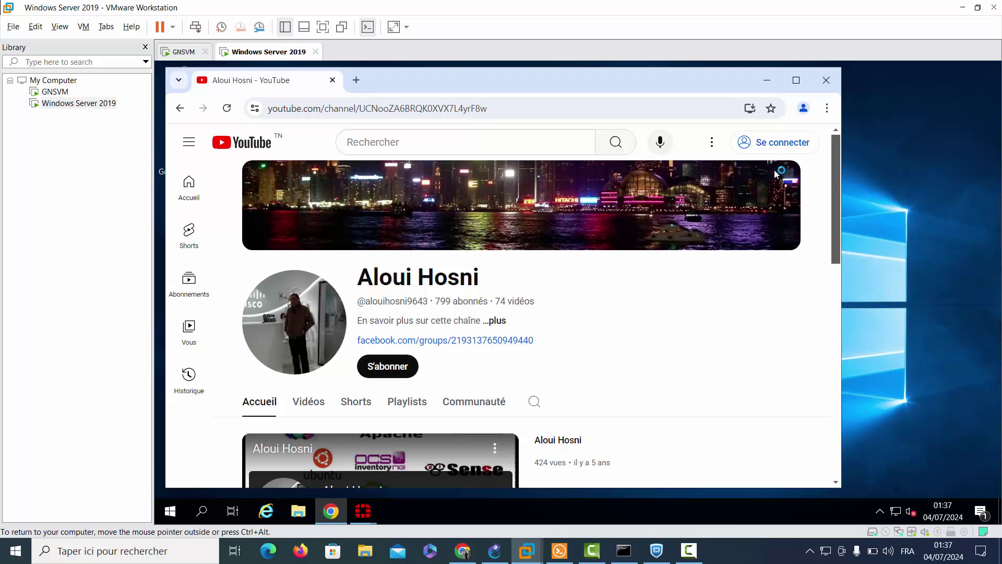
click(766, 81)
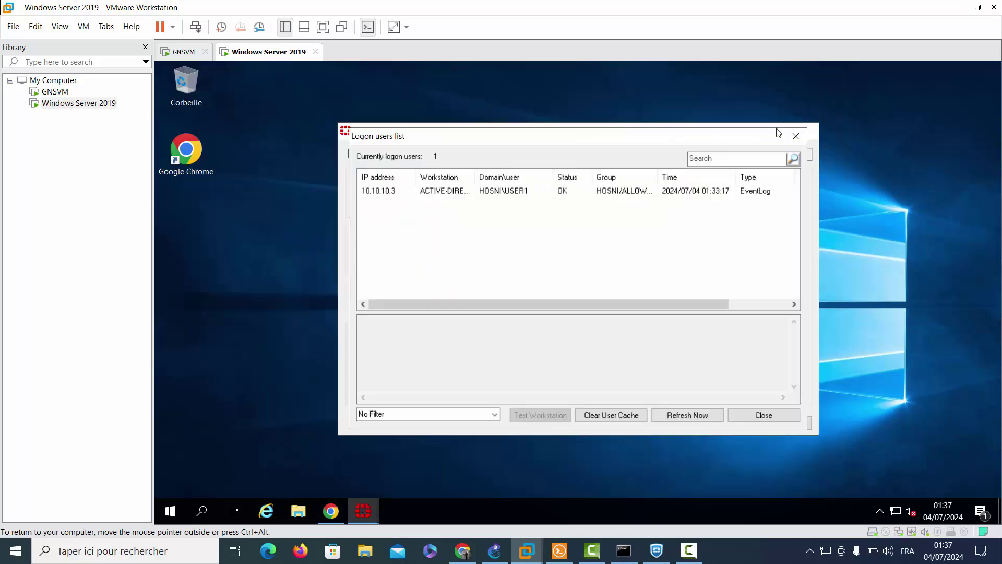
click(526, 194)
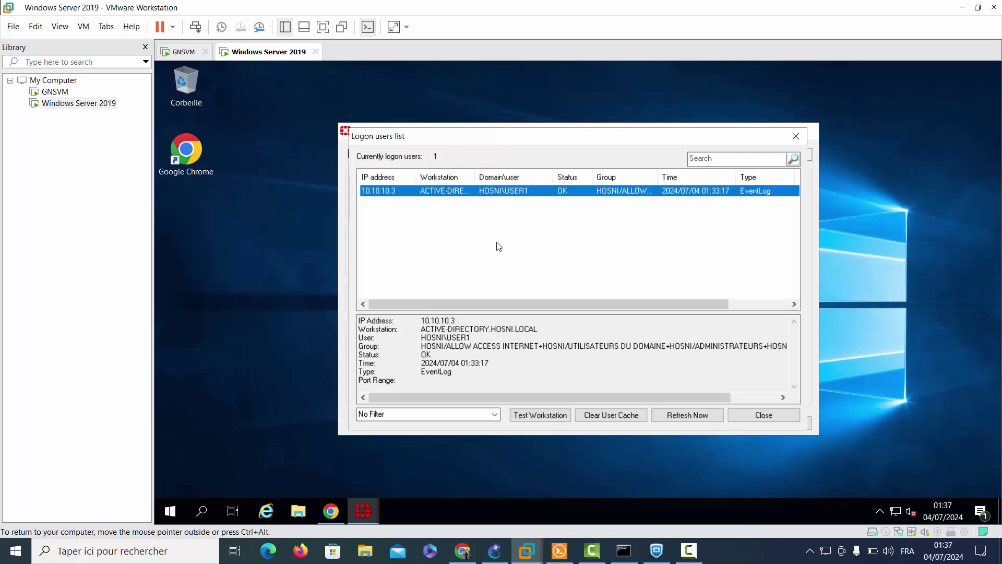
click(466, 553)
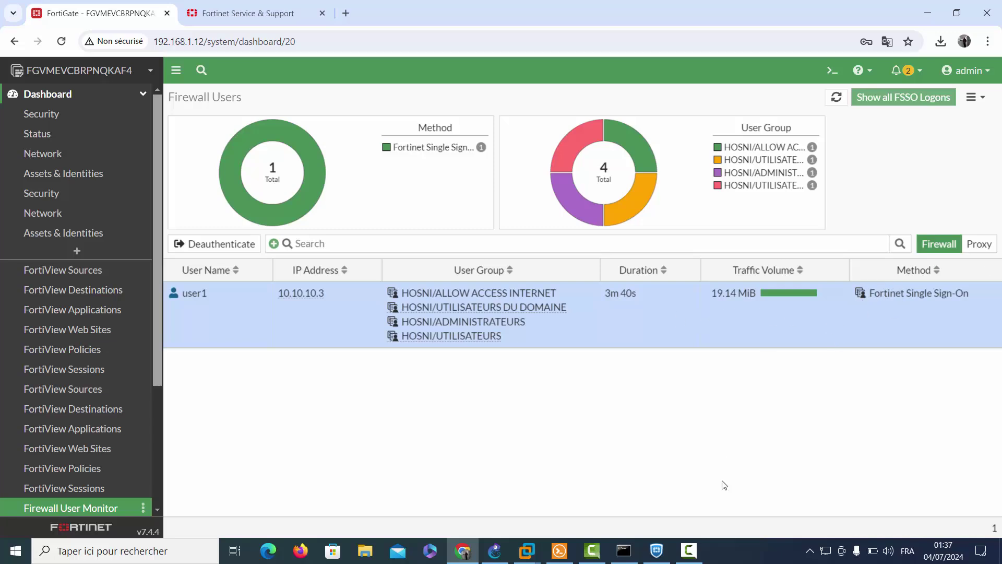
click(689, 551)
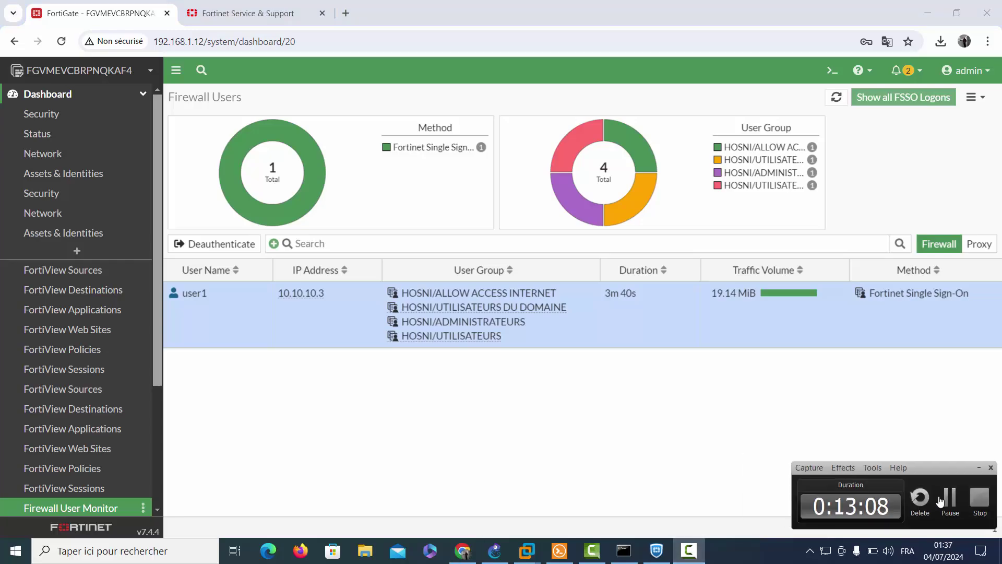